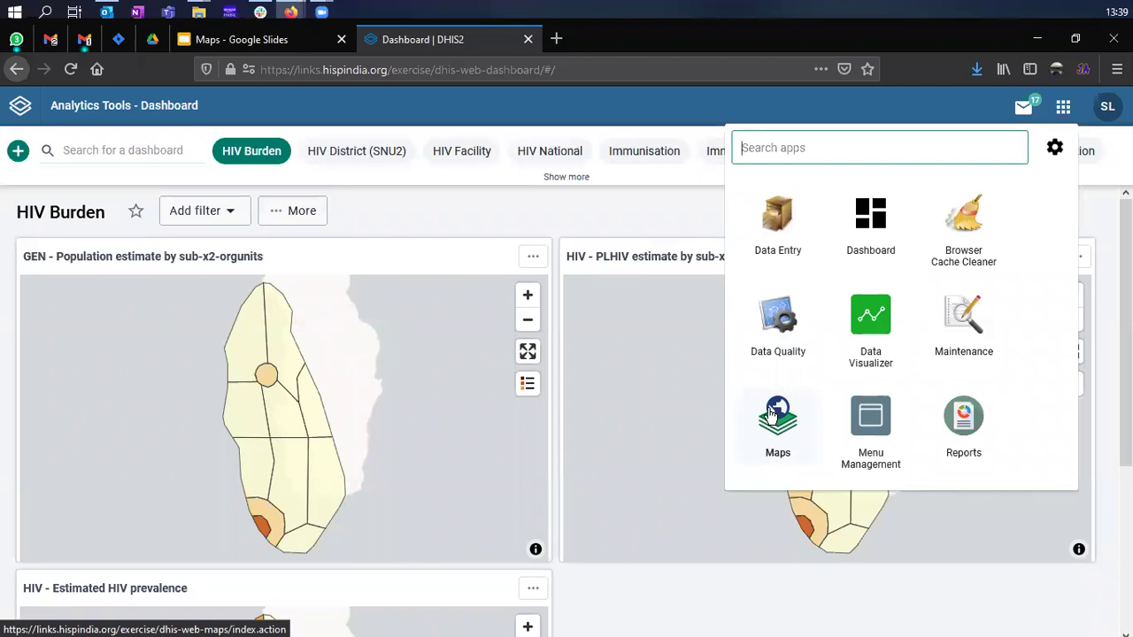
- Open the Maps app and load the saved map "TB - Notified TB cases (new and relapse, all forms) - last quarter"
click(774, 421)
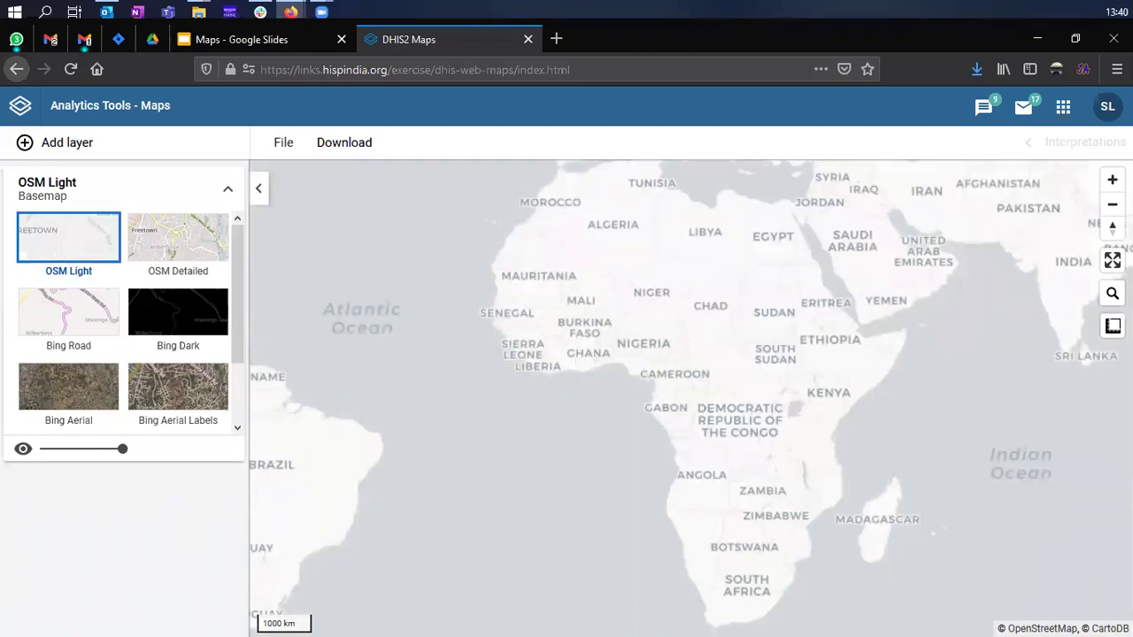
click(279, 151)
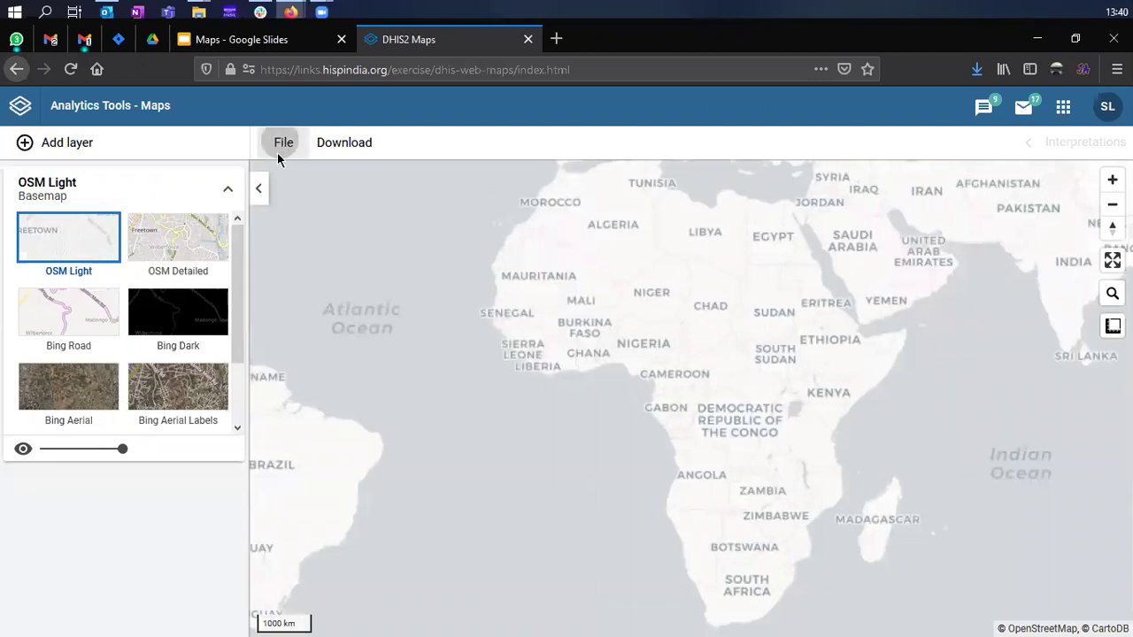
click(322, 223)
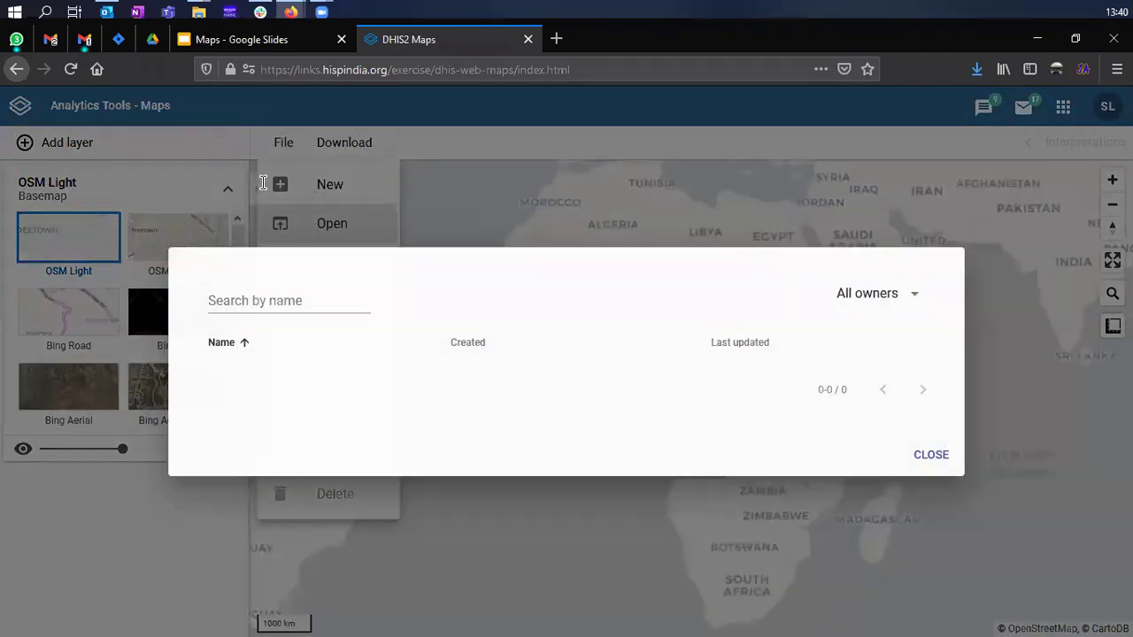
text(no)
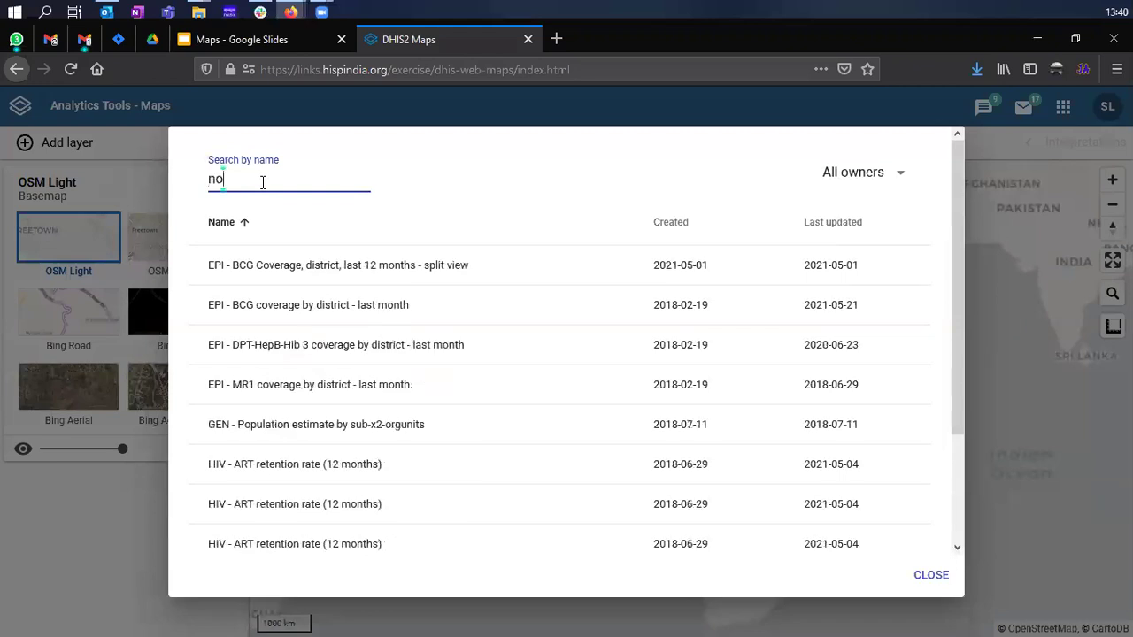
text(tified)
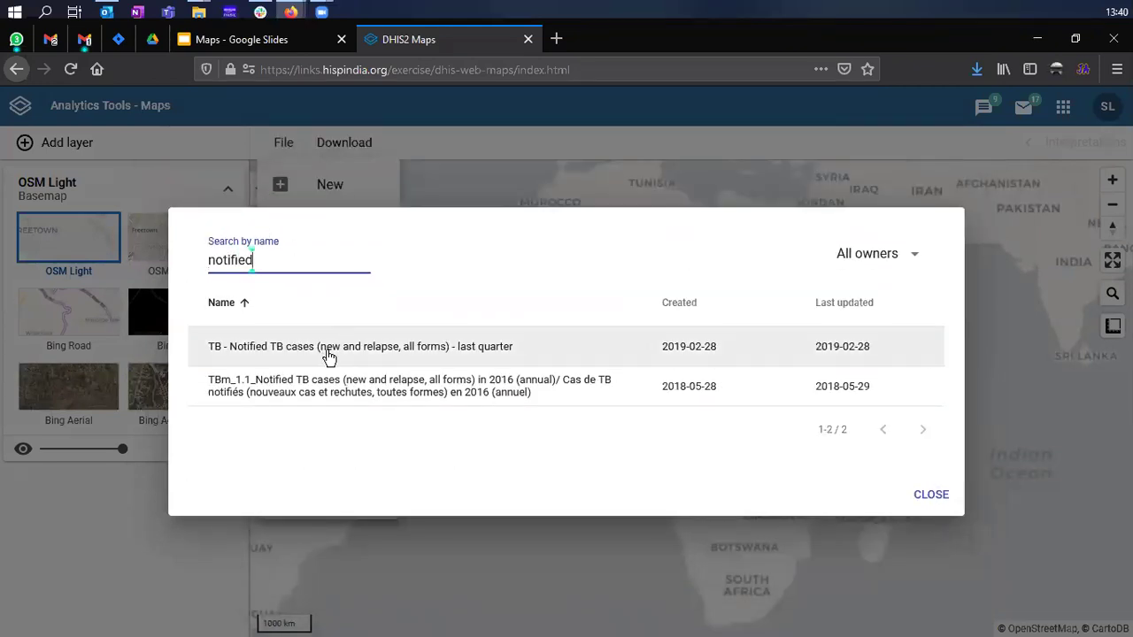
click(404, 351)
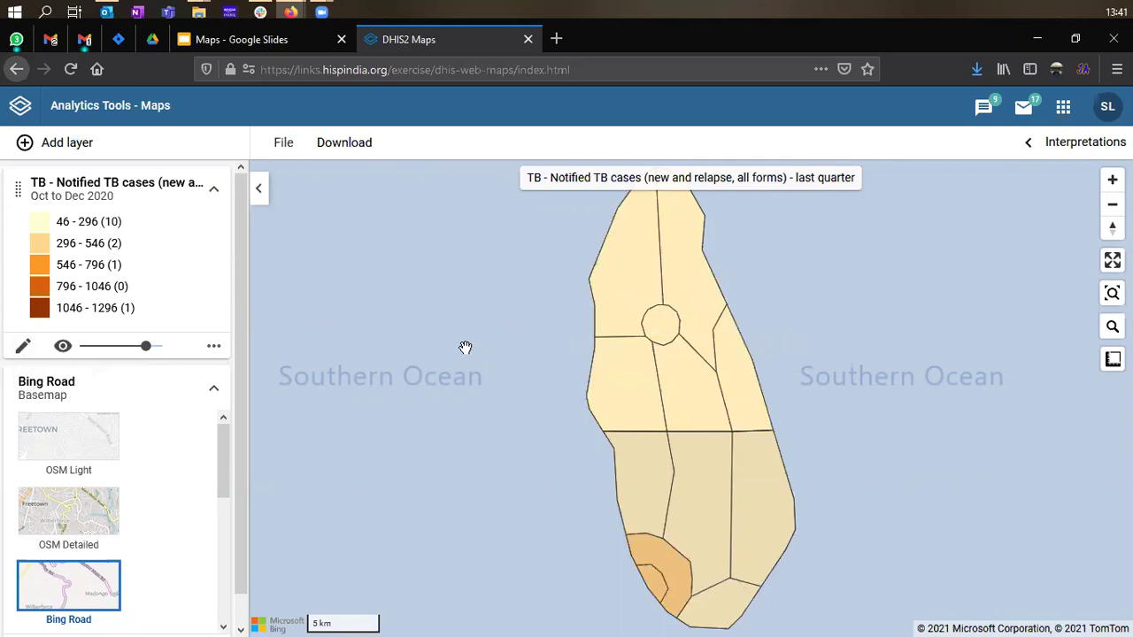
- Open the TB thematic layer for editing and review its period, organisation unit, filter, style and data settings
click(23, 351)
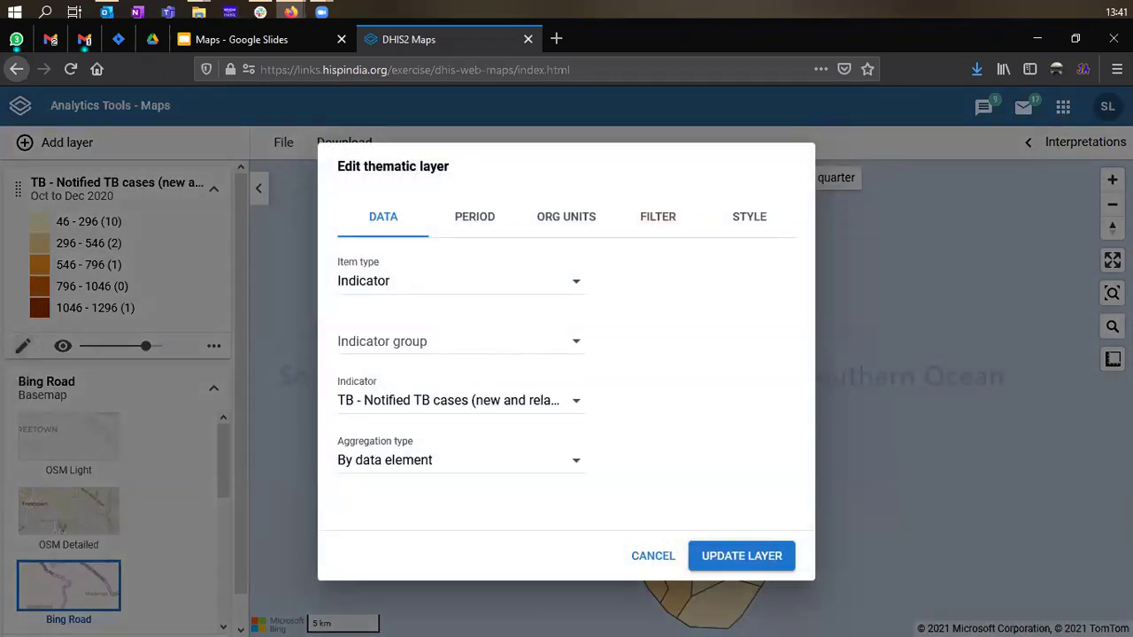
click(486, 232)
click(566, 229)
click(653, 230)
click(735, 234)
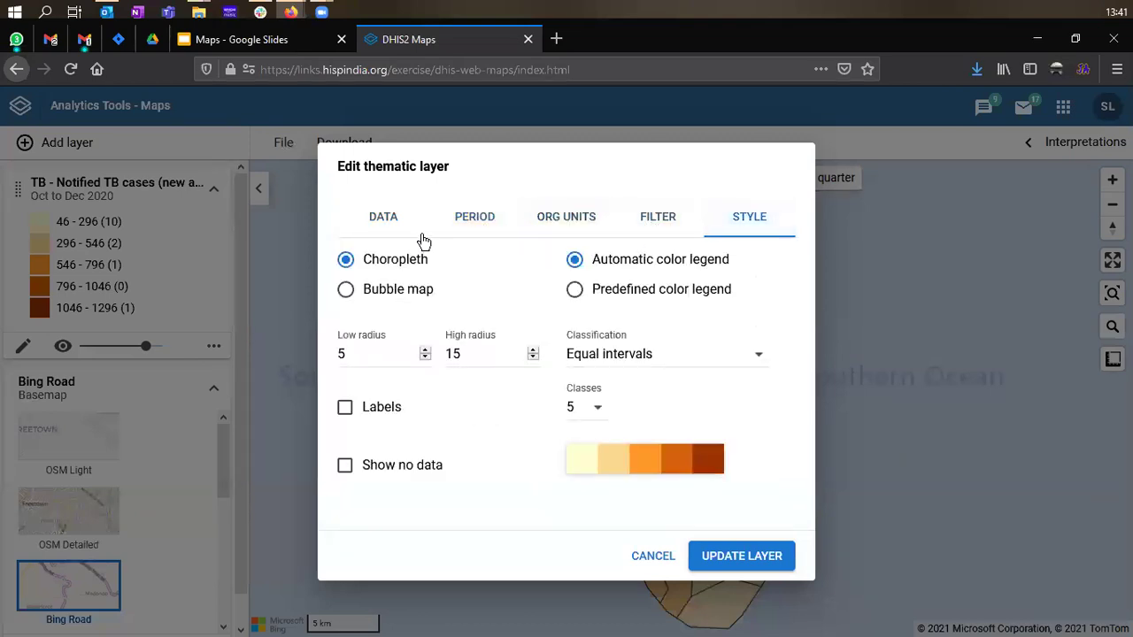
click(375, 234)
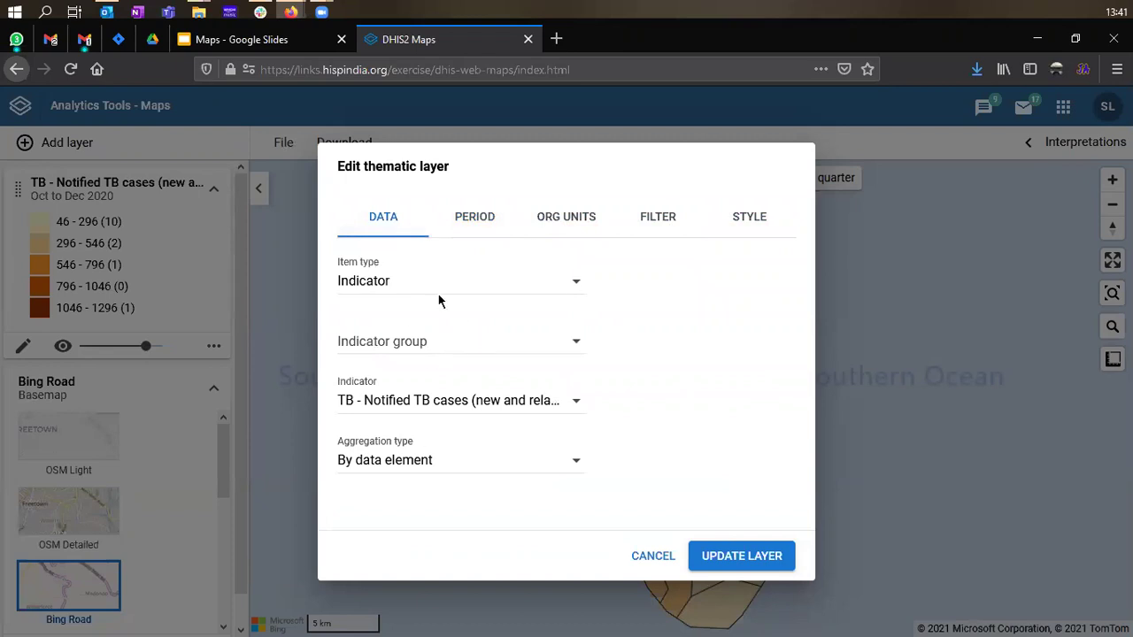
- Keep the layer's item type as Indicator and set the indicator group to TB
click(408, 289)
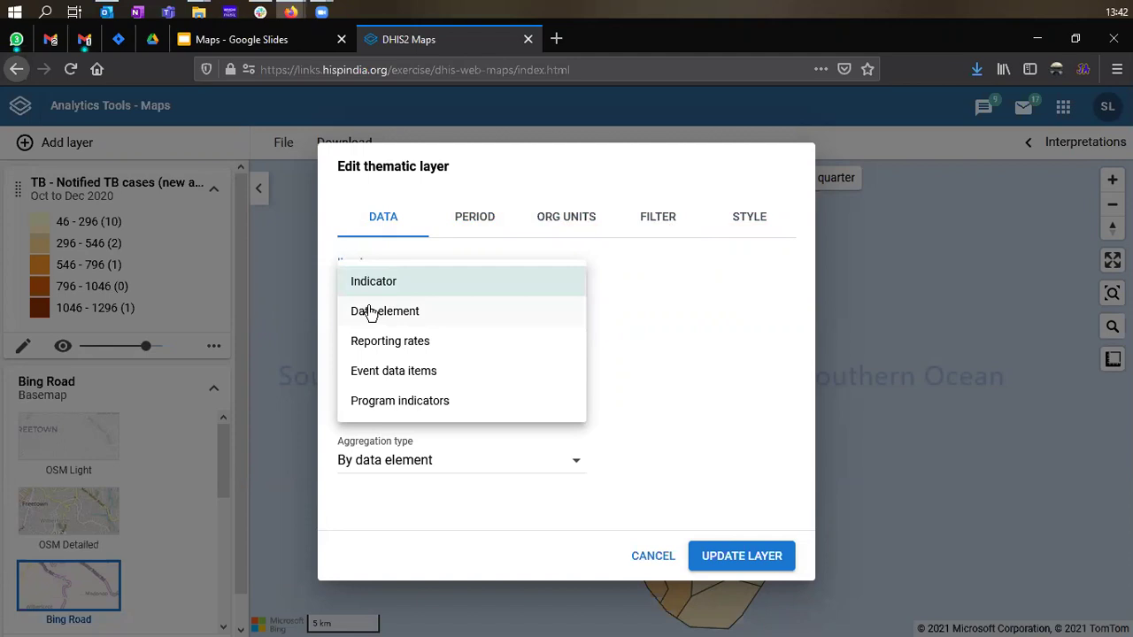
click(403, 286)
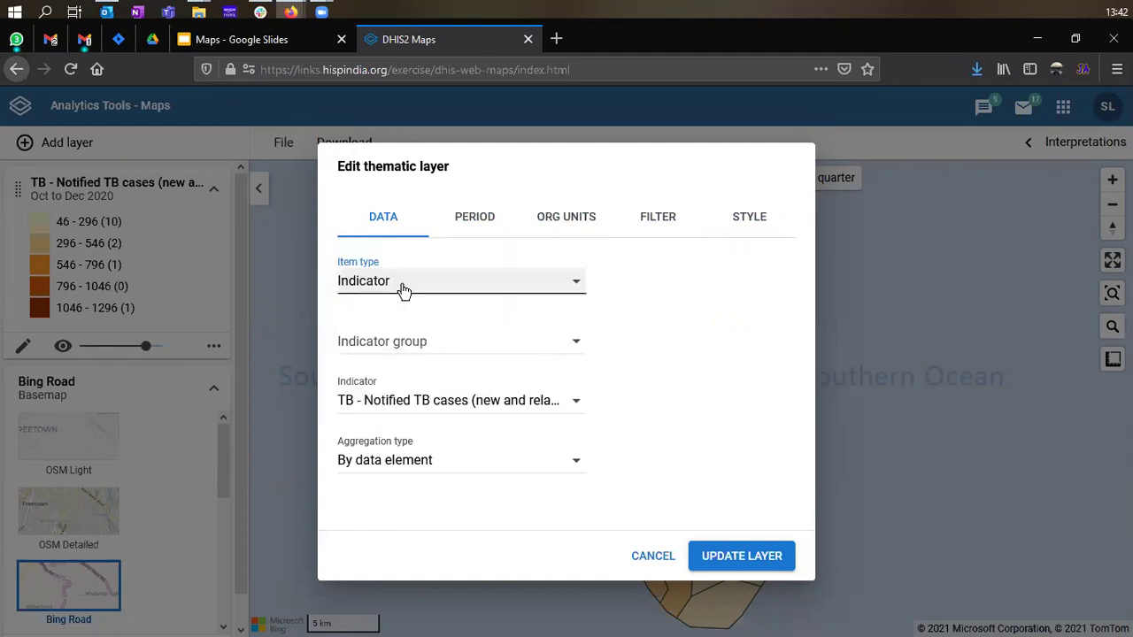
click(406, 353)
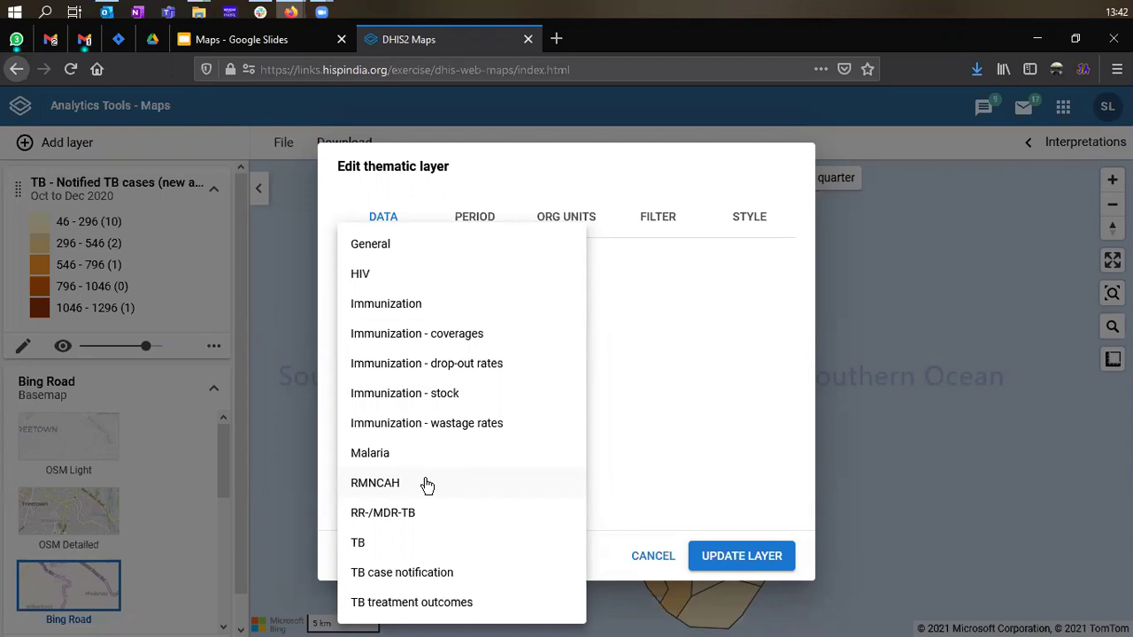
click(599, 380)
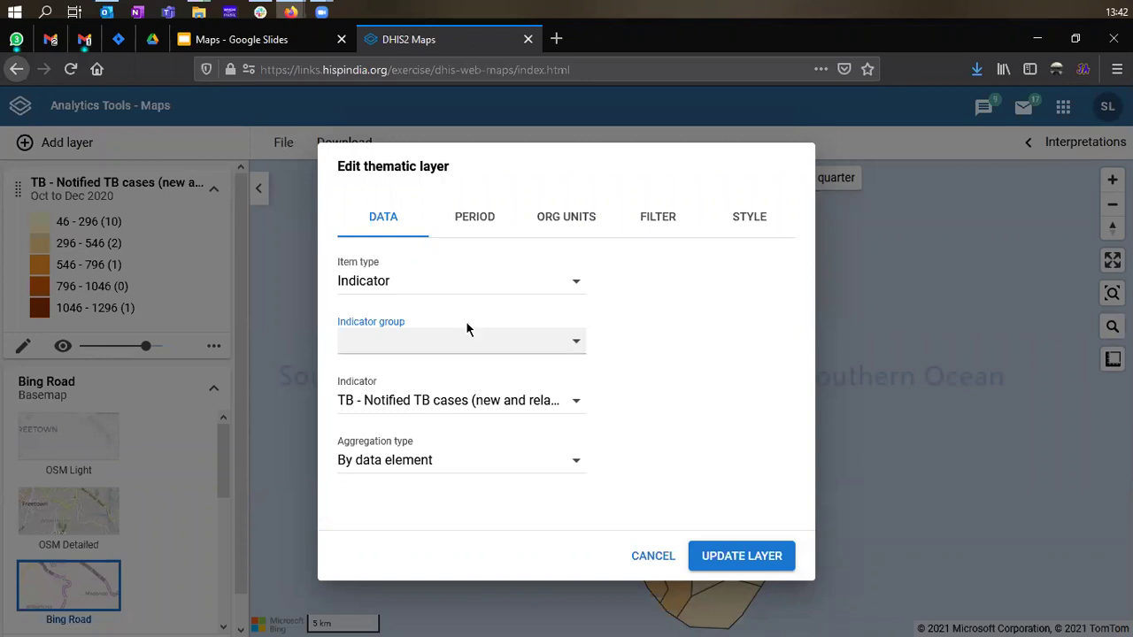
click(401, 355)
click(394, 542)
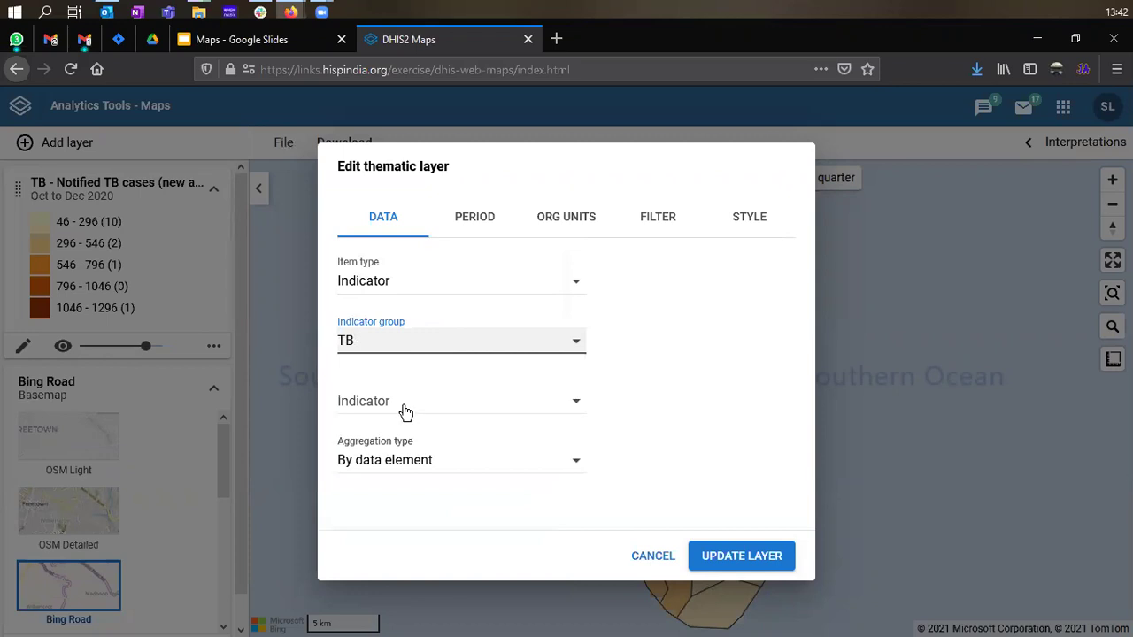
- Set the indicator to "TB - Notified TB cases (new and relapse, all forms)" with the aggregation type By data element
click(405, 403)
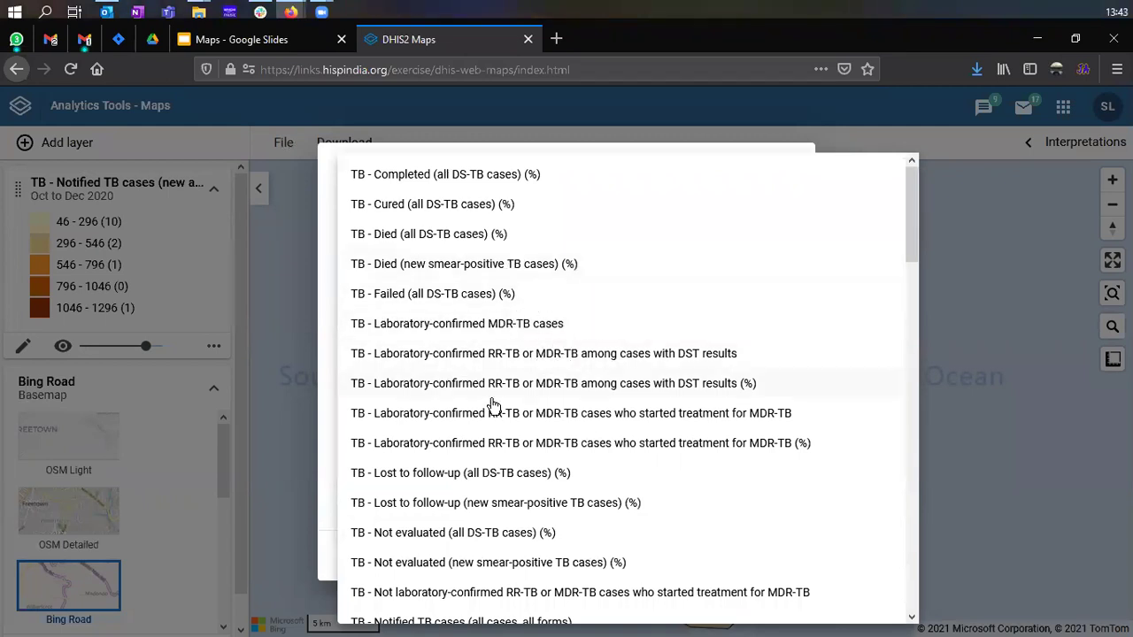
scroll(494, 407, down, 4)
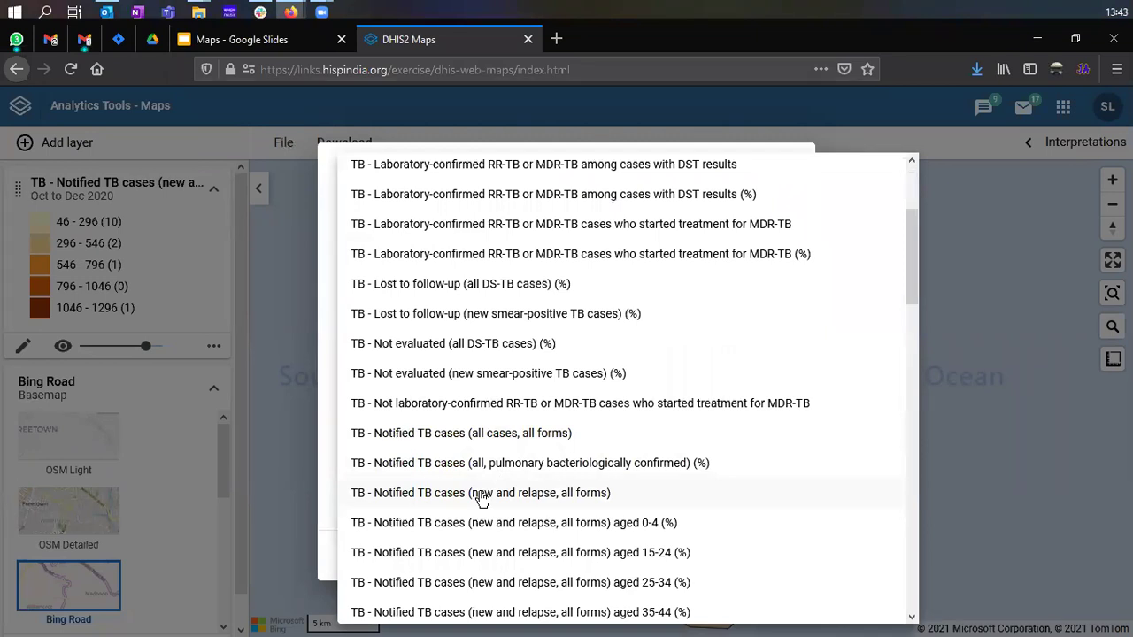
click(482, 500)
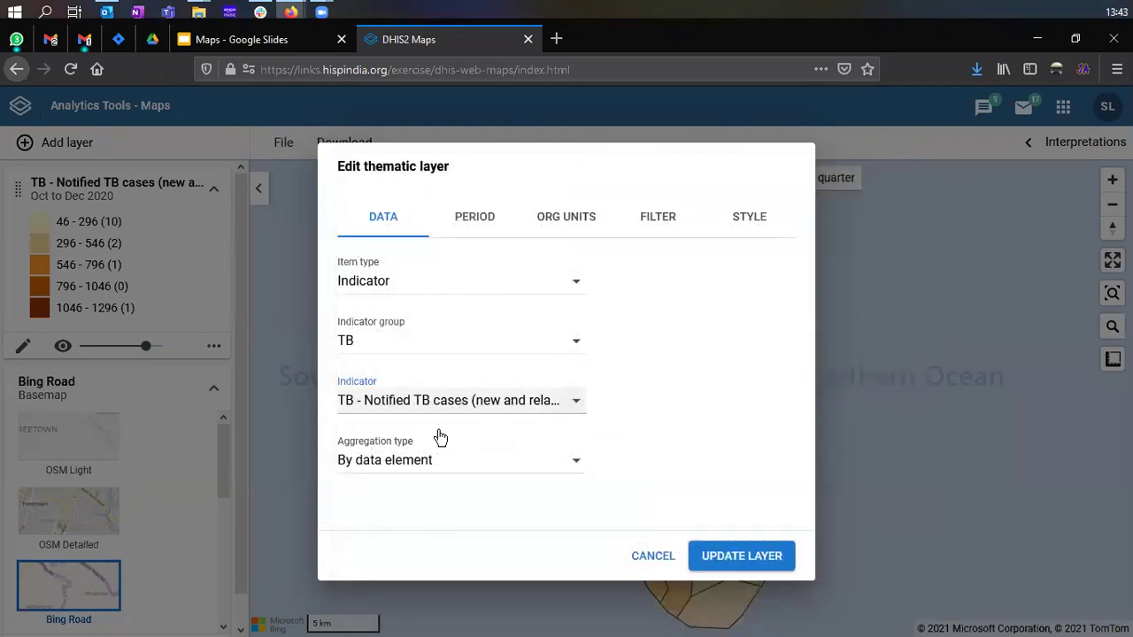
click(412, 466)
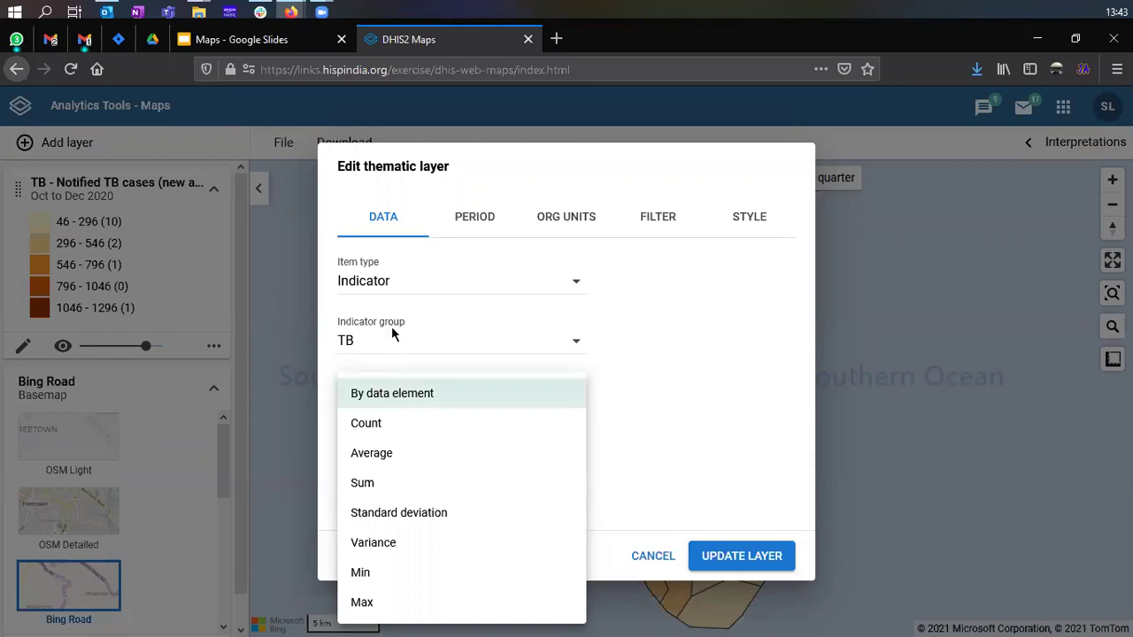
click(415, 400)
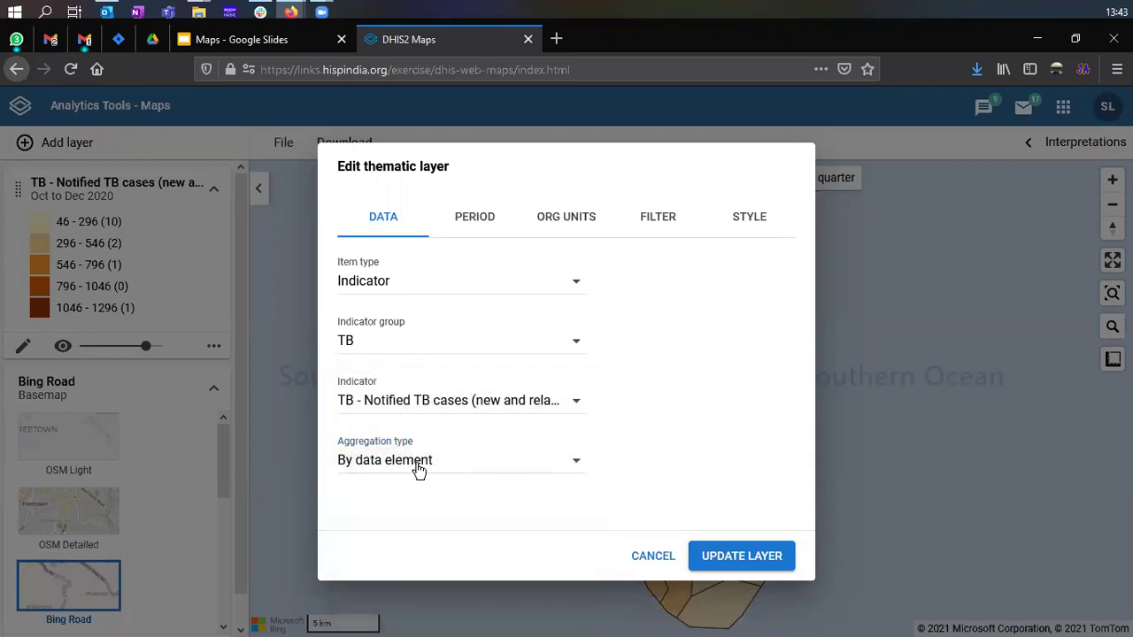
- Set the layer's period type to Relative and examine the relative periods on offer, without choosing one
click(475, 228)
click(392, 290)
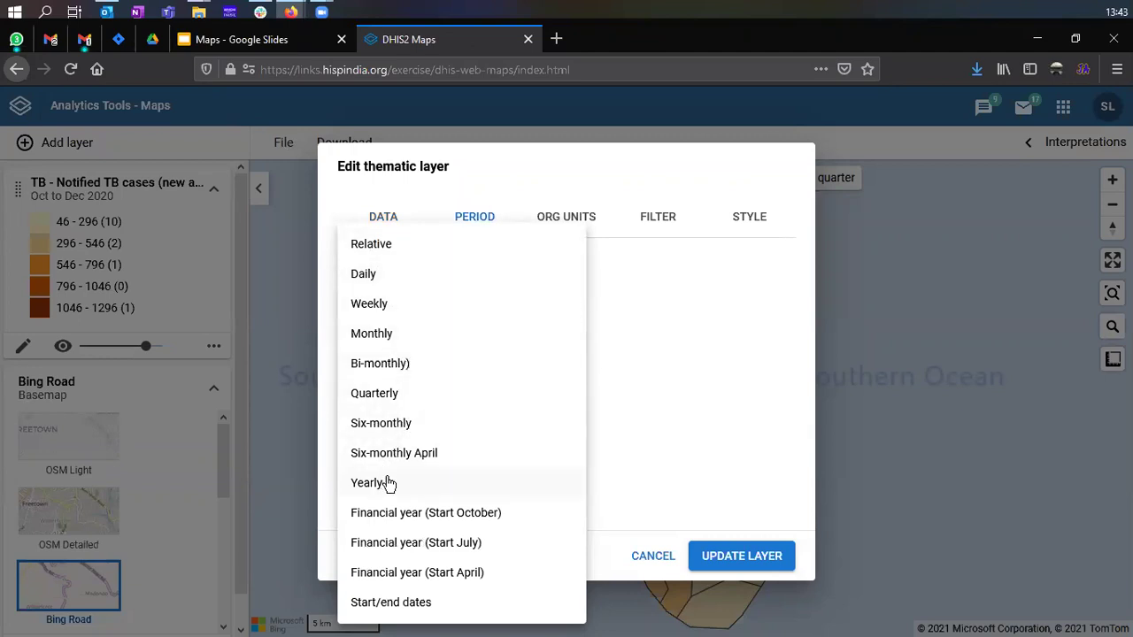
click(427, 246)
click(425, 350)
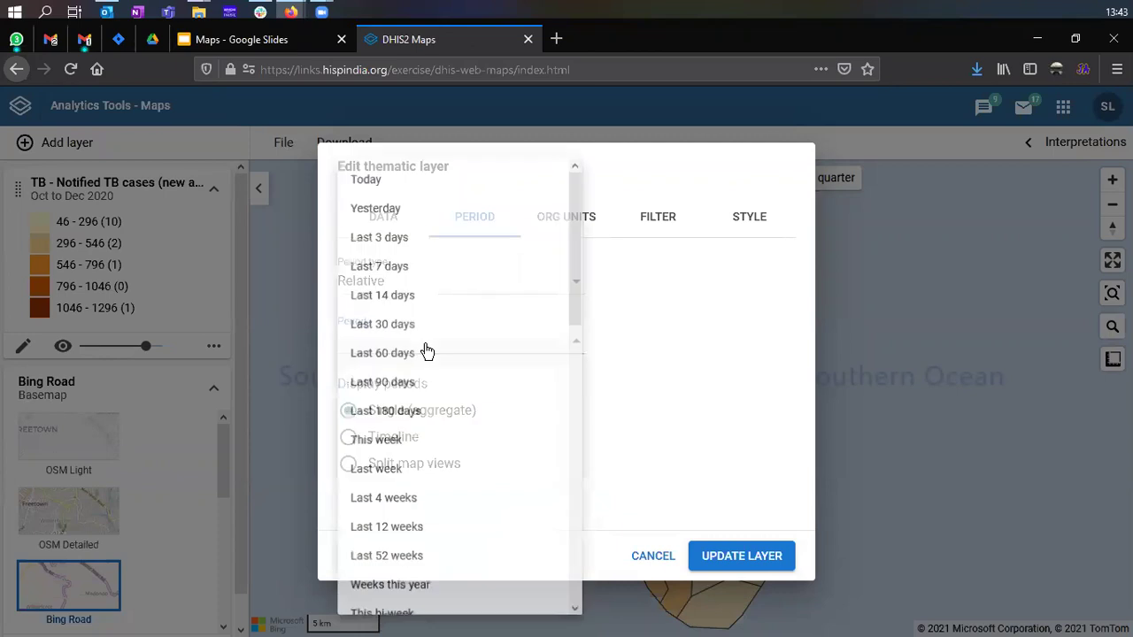
scroll(407, 494, down, 1)
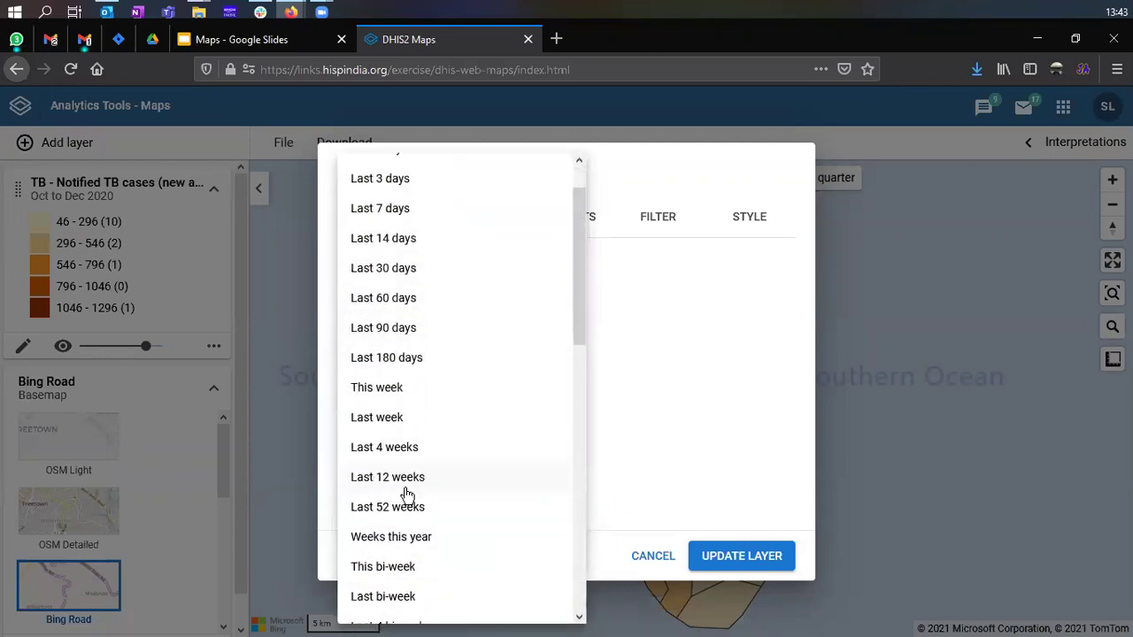
scroll(407, 494, down, 6)
scroll(407, 455, up, 7)
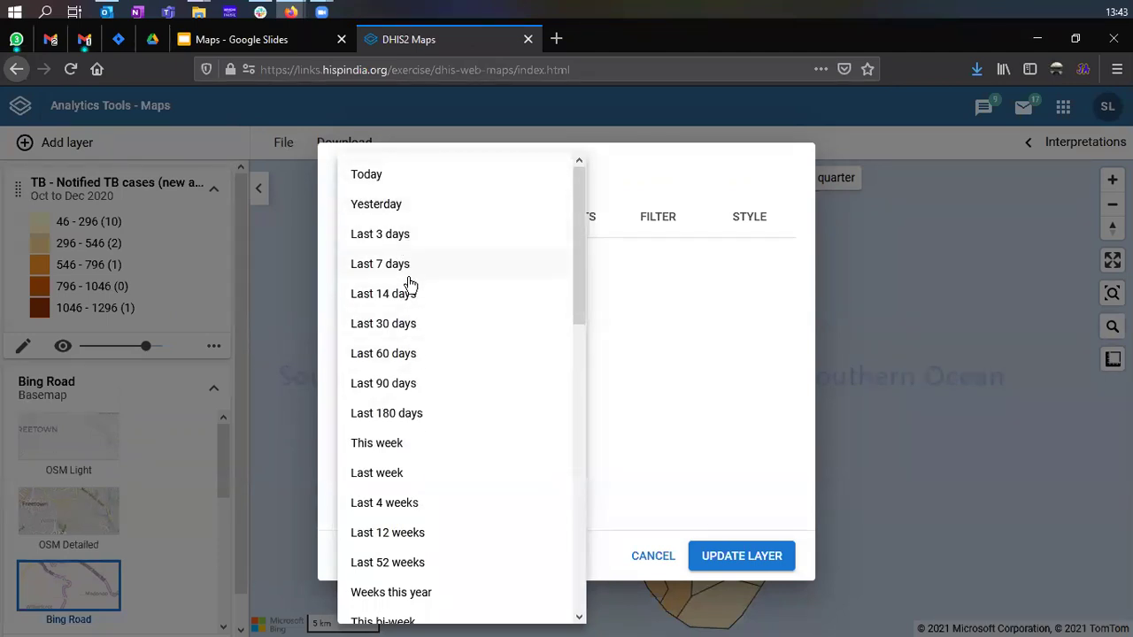
scroll(408, 407, down, 5)
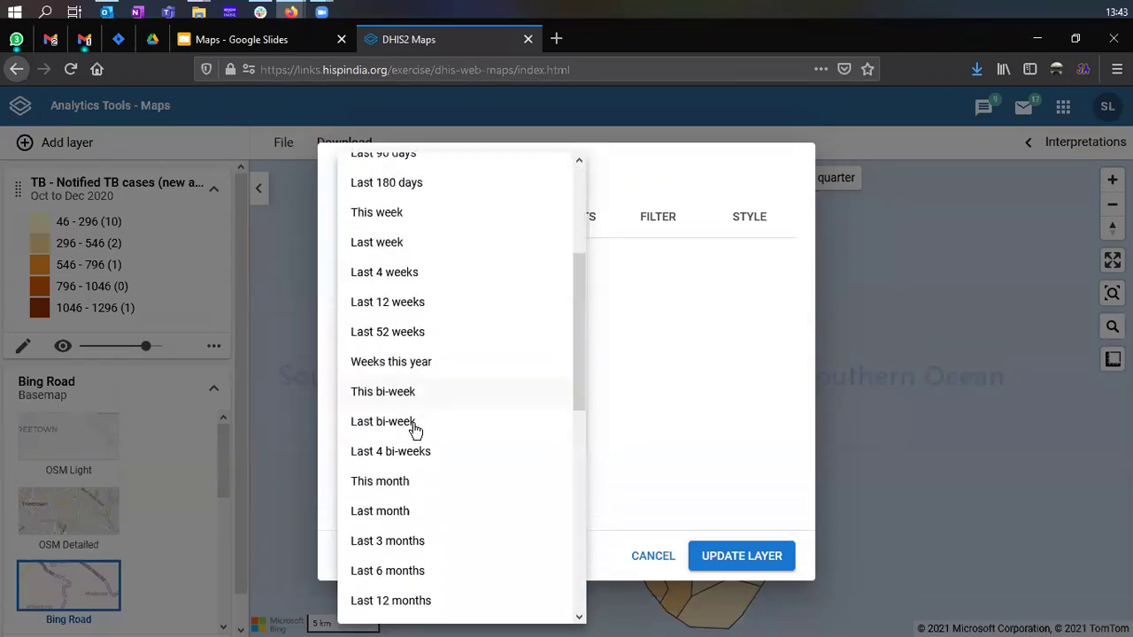
scroll(415, 429, down, 10)
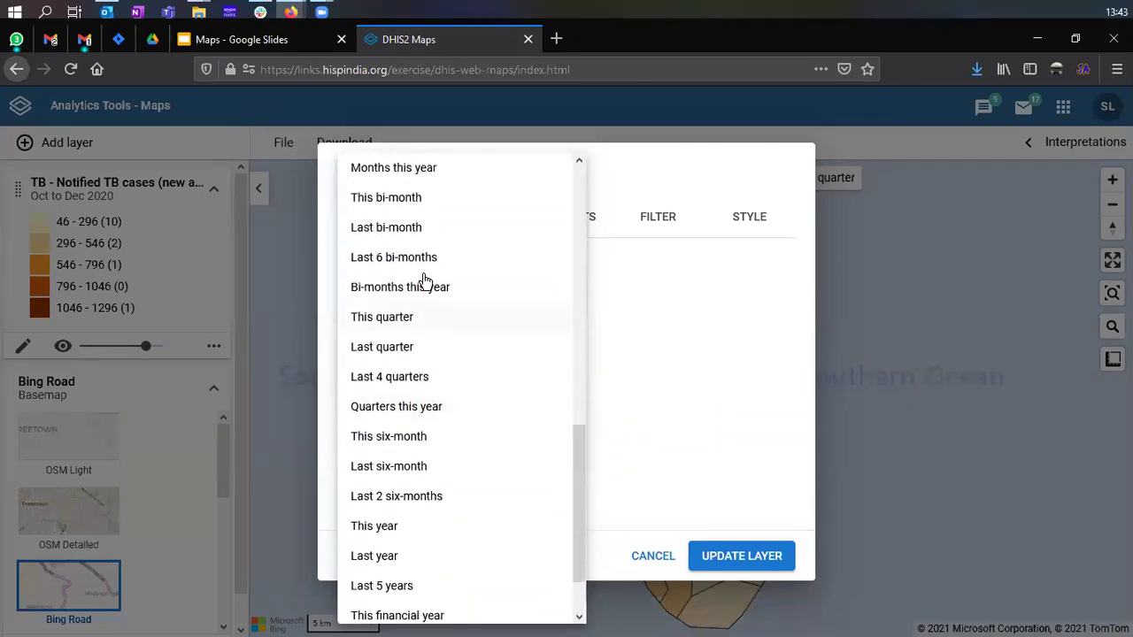
scroll(420, 355, down, 3)
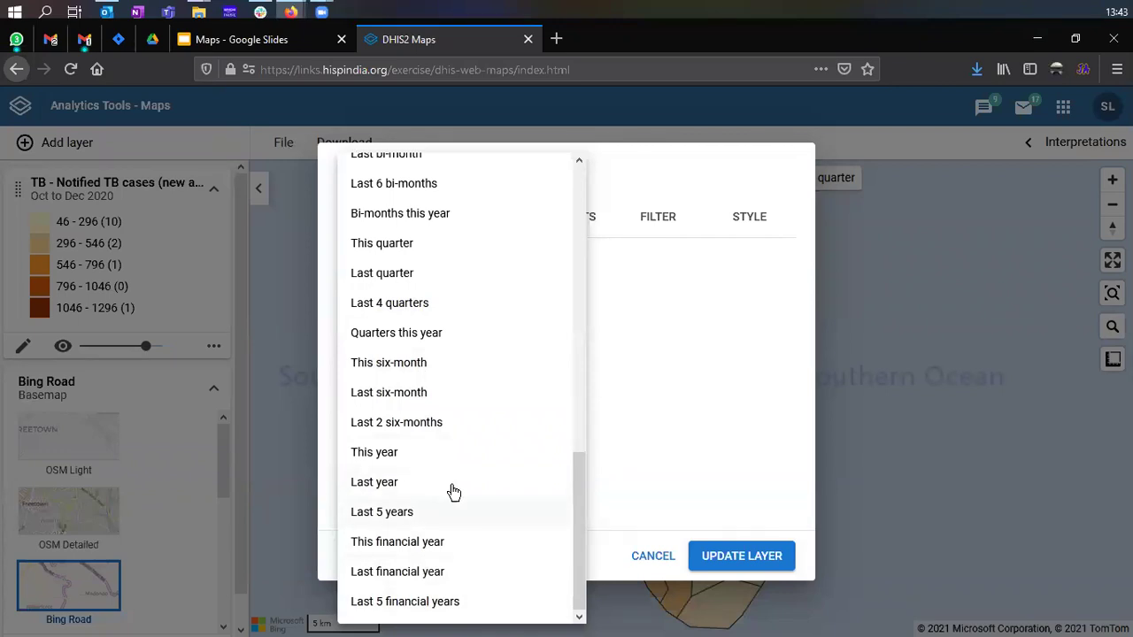
click(716, 384)
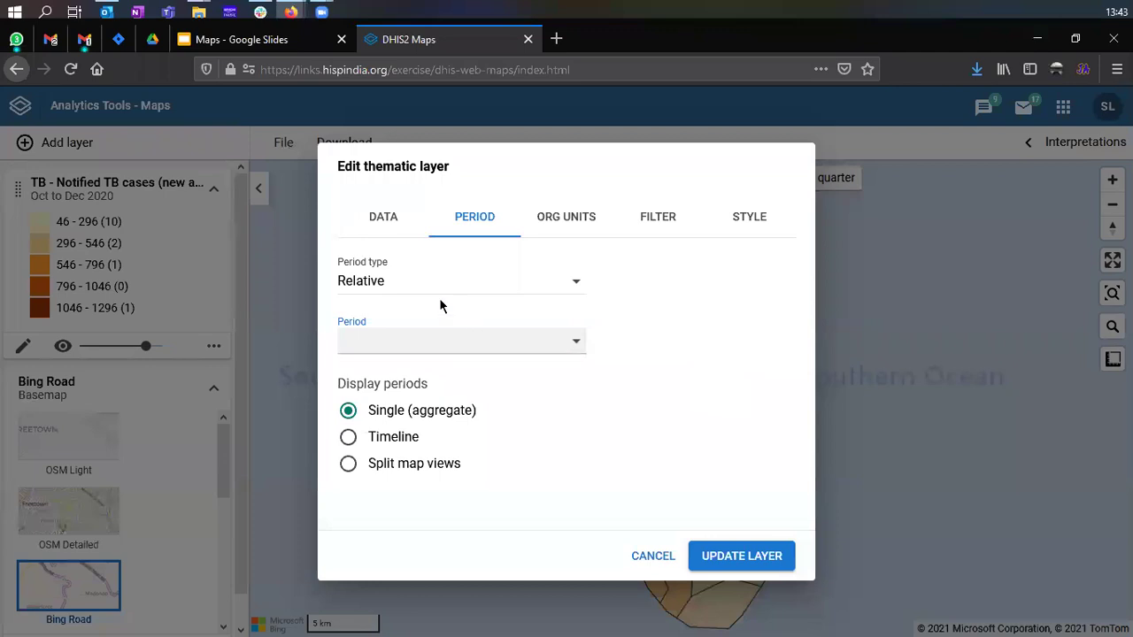
- Set the layer's period type to Quarterly and the period to January - March 2021
click(397, 285)
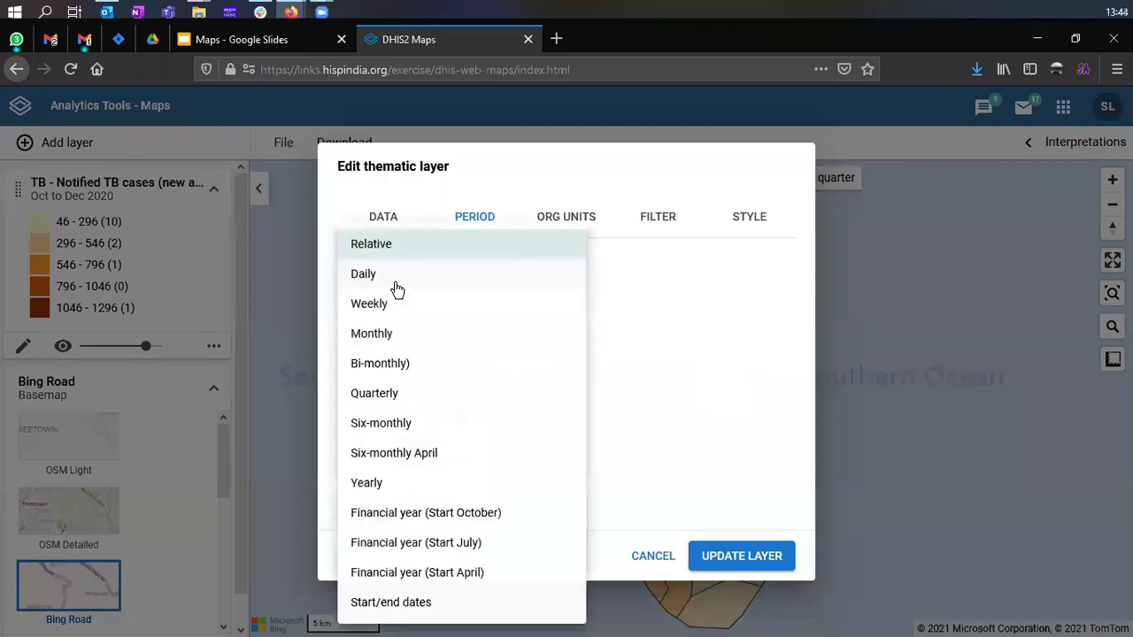
click(381, 395)
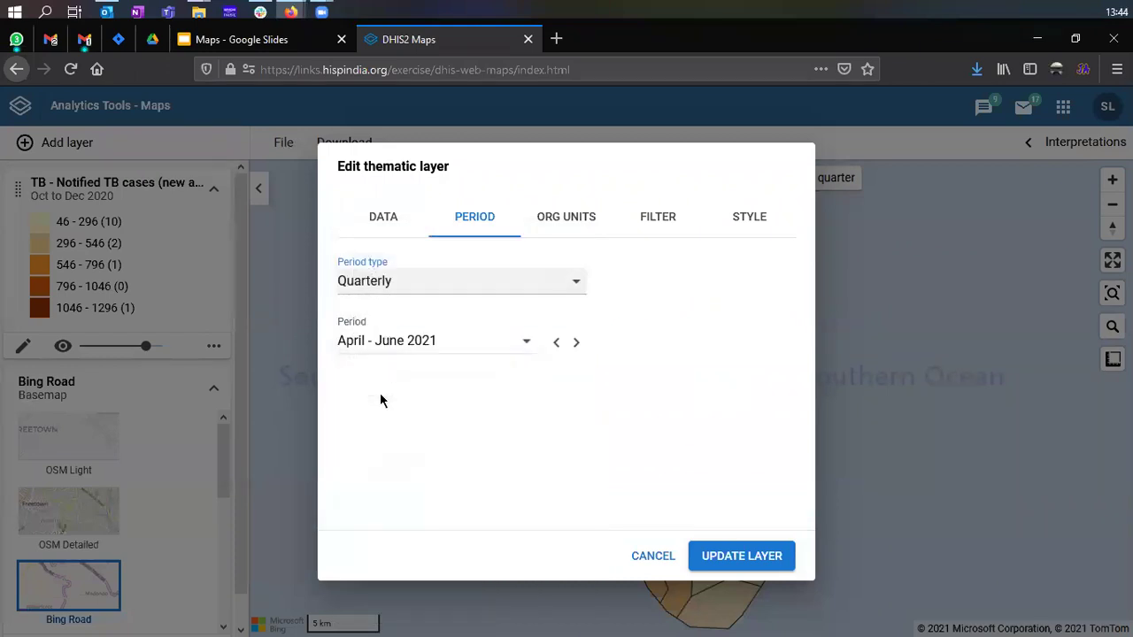
click(464, 345)
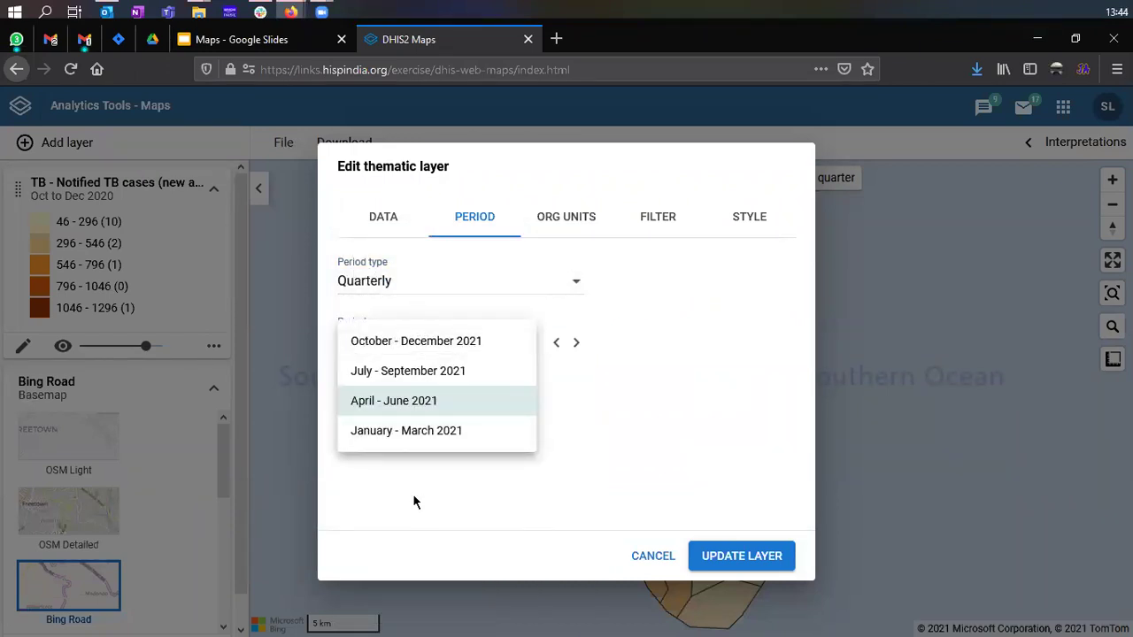
click(433, 401)
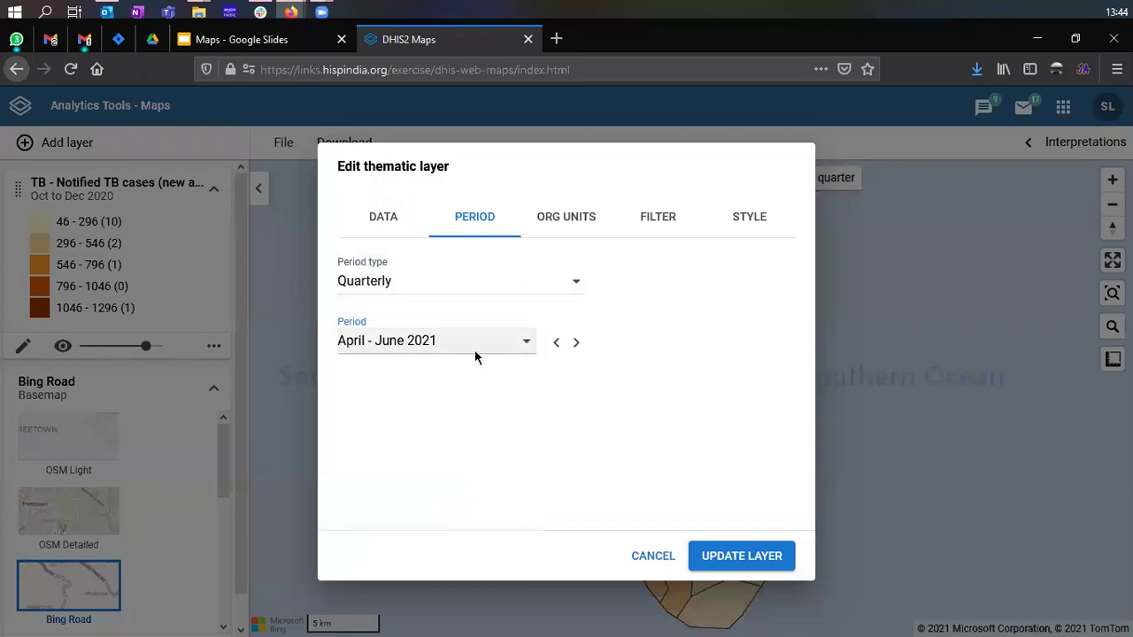
click(447, 347)
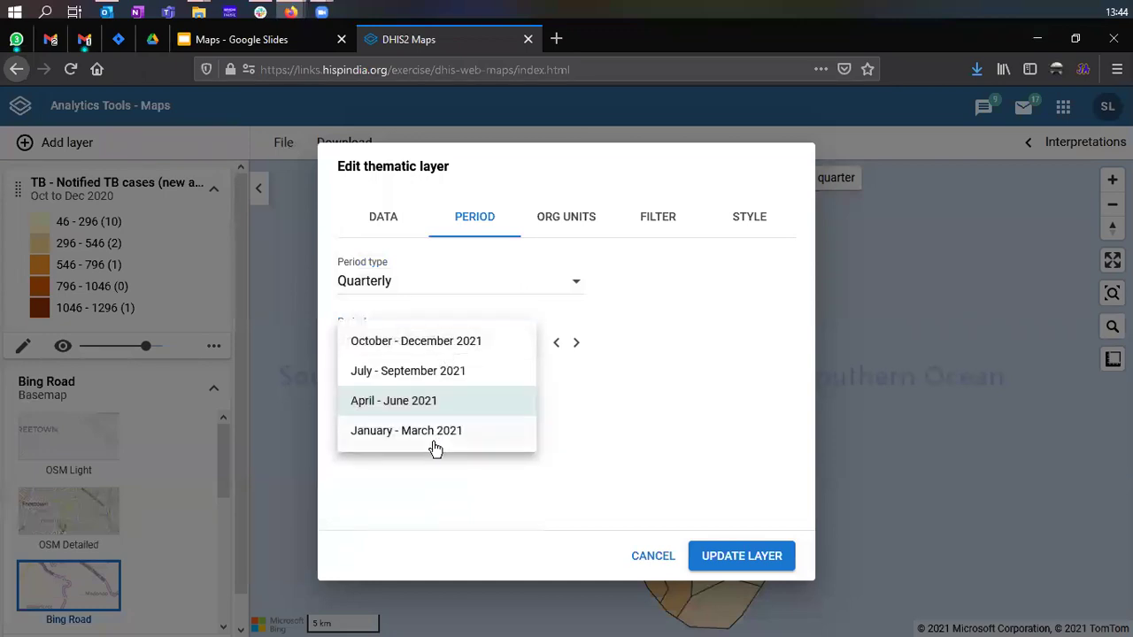
click(434, 443)
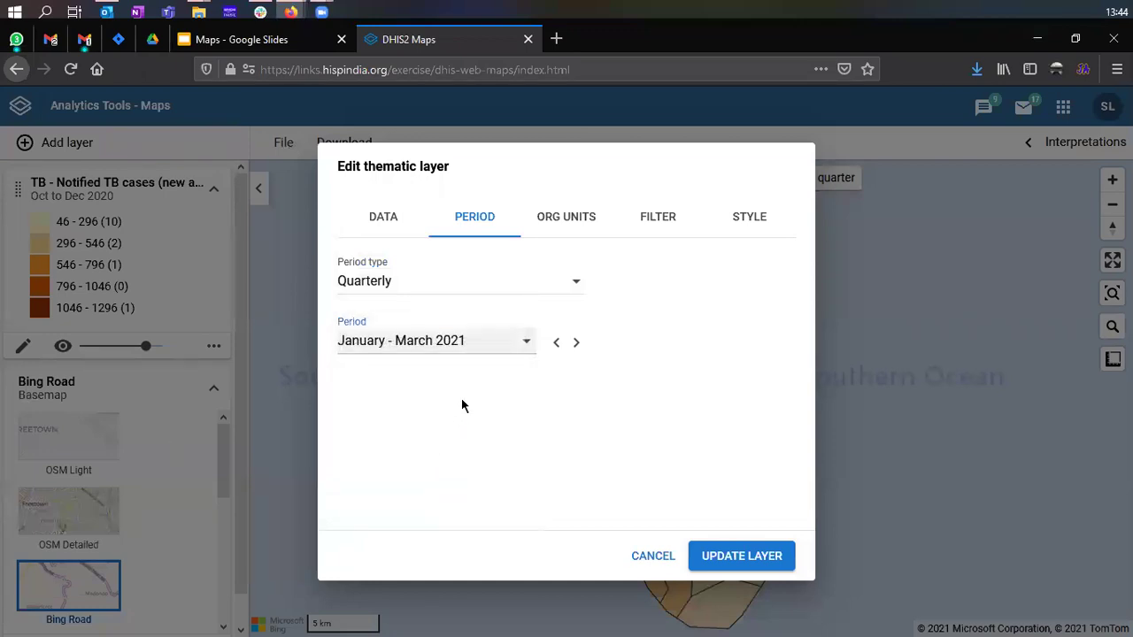
- Clear the Below and 2 x below user organisation units and examine the available organisation unit levels and groups without choosing any
click(565, 227)
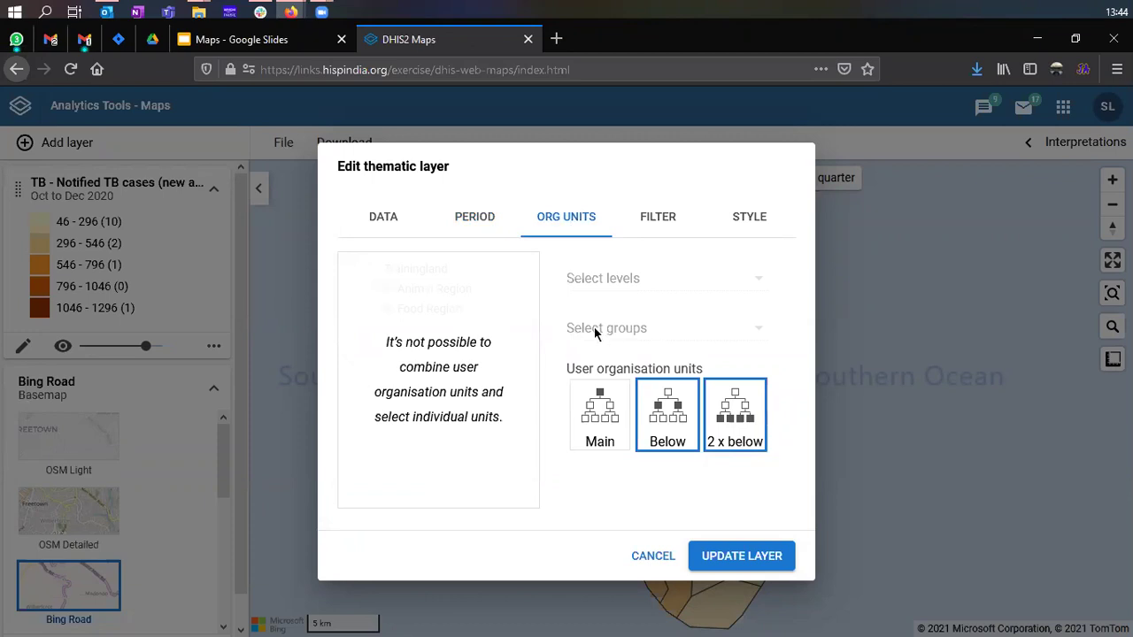
click(672, 410)
click(725, 414)
click(645, 278)
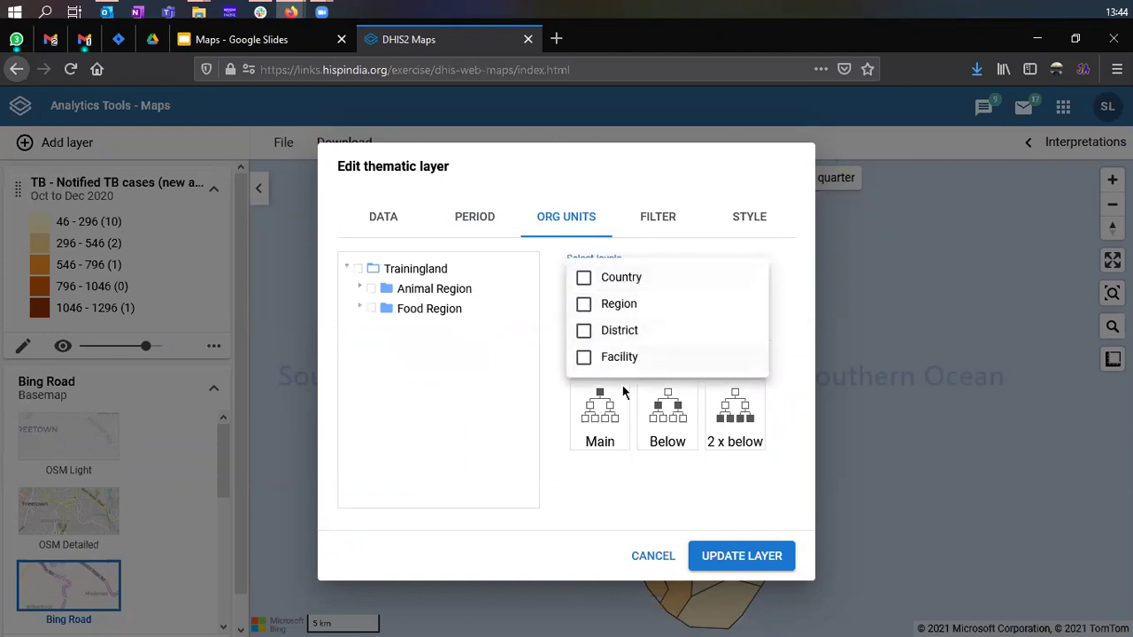
click(630, 526)
click(629, 332)
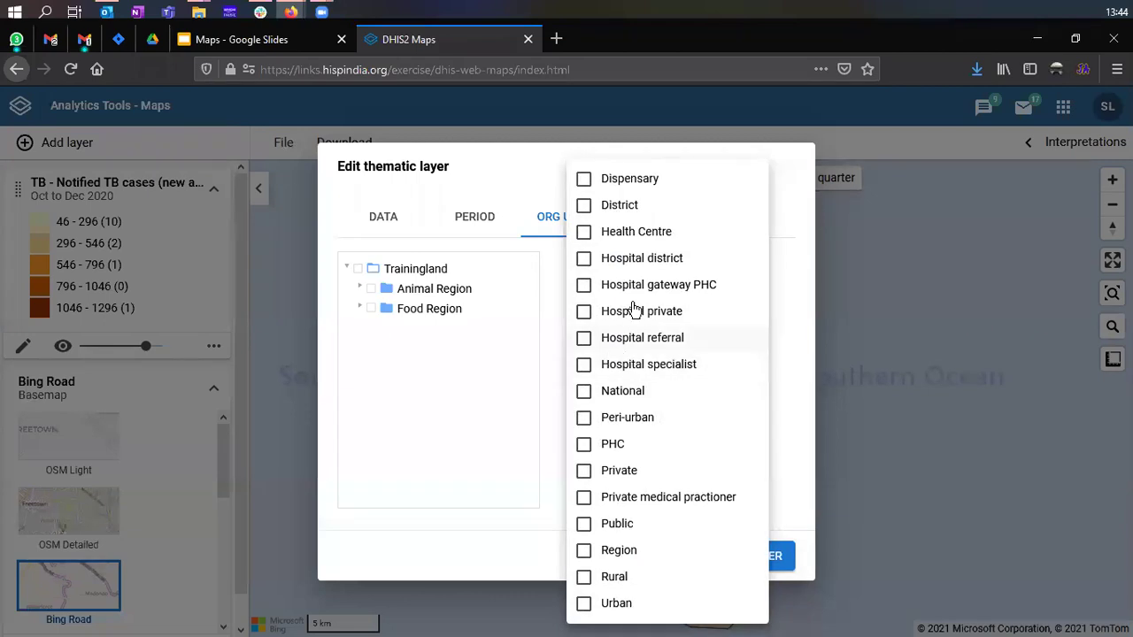
click(529, 527)
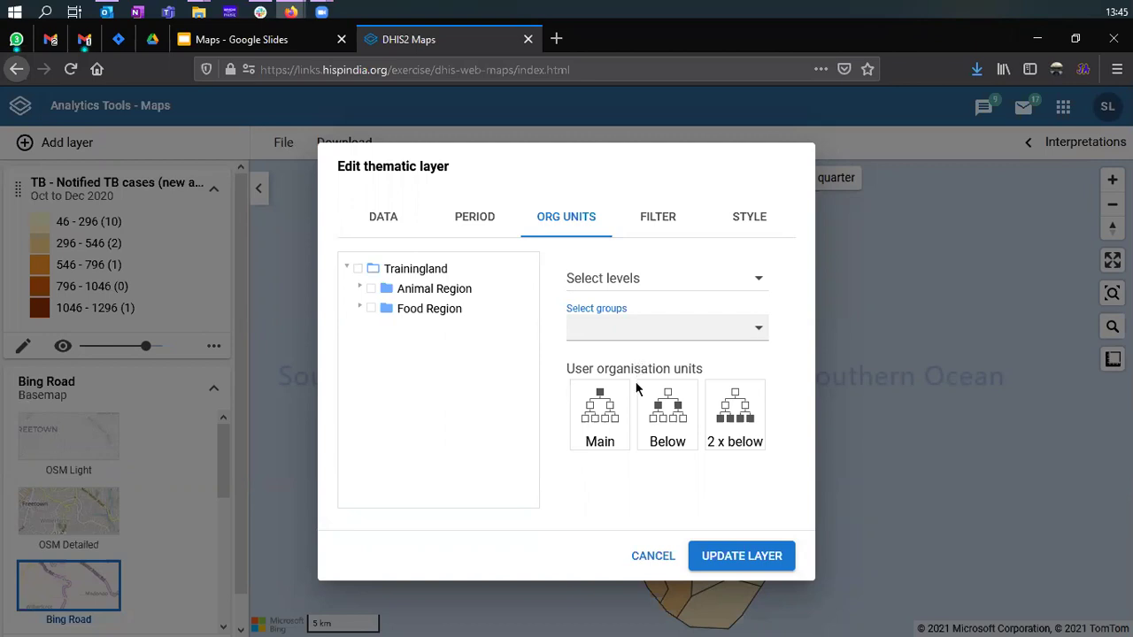
- Set the layer's user organisation units to Main and Below, and look over its filter and style settings
click(679, 423)
click(733, 425)
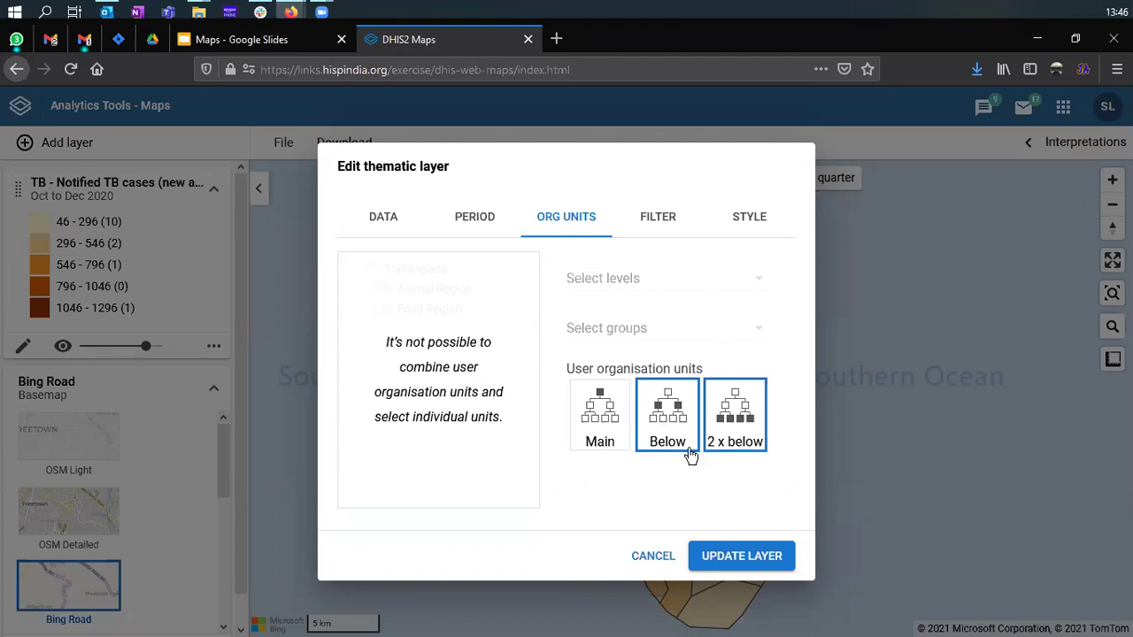
click(704, 418)
click(582, 433)
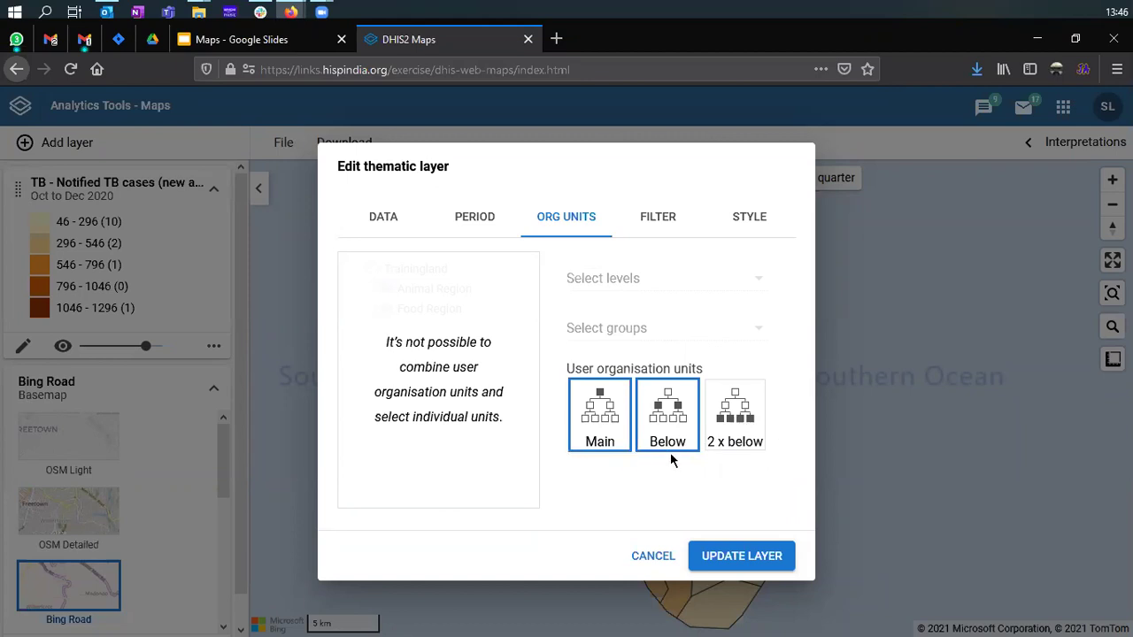
click(660, 224)
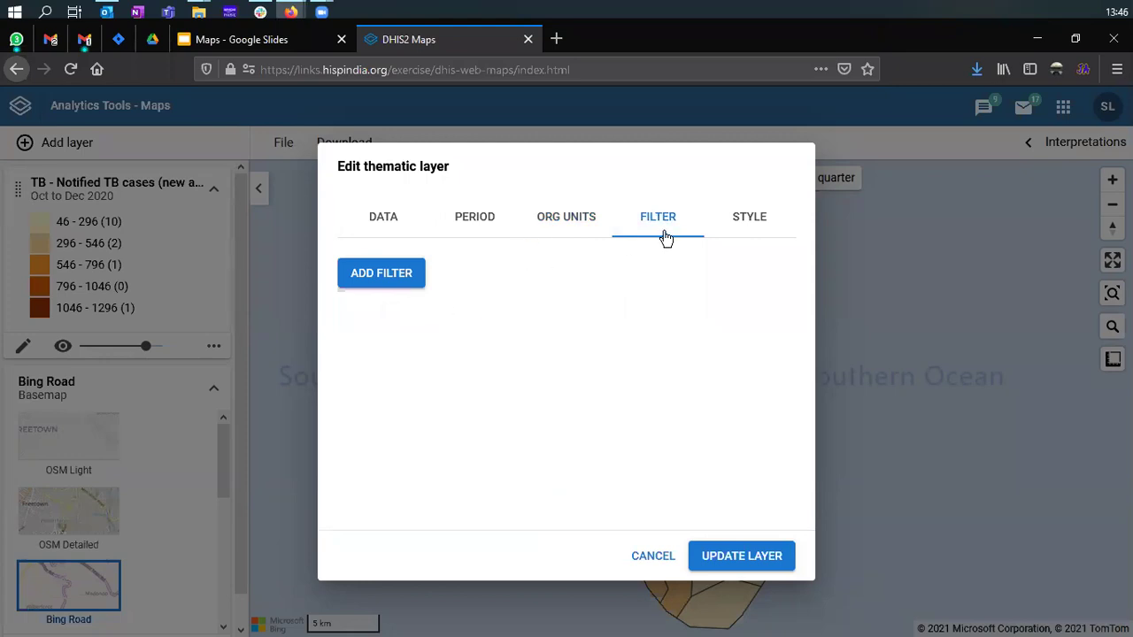
click(744, 235)
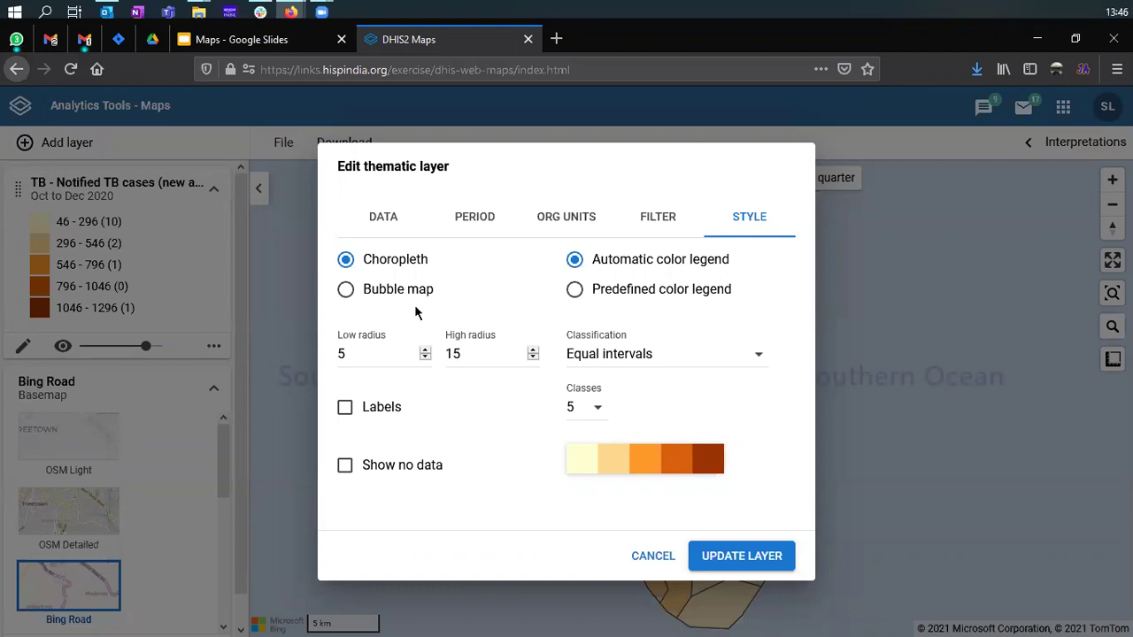
- Replace the layer's user organisation units with Animal Region at the District level
click(545, 230)
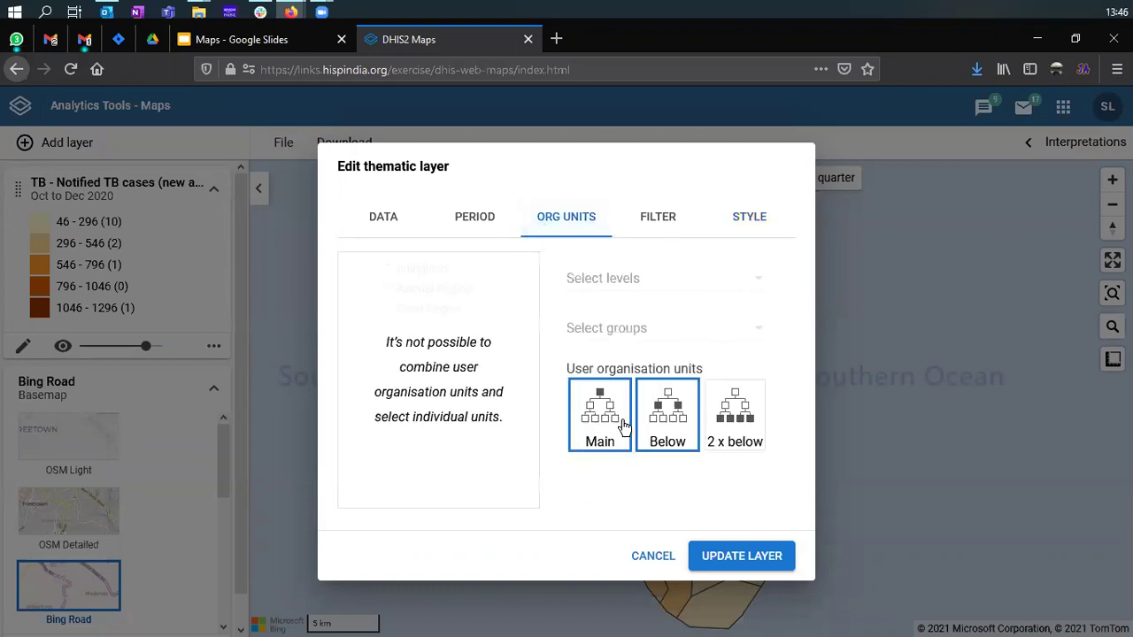
click(624, 426)
click(657, 426)
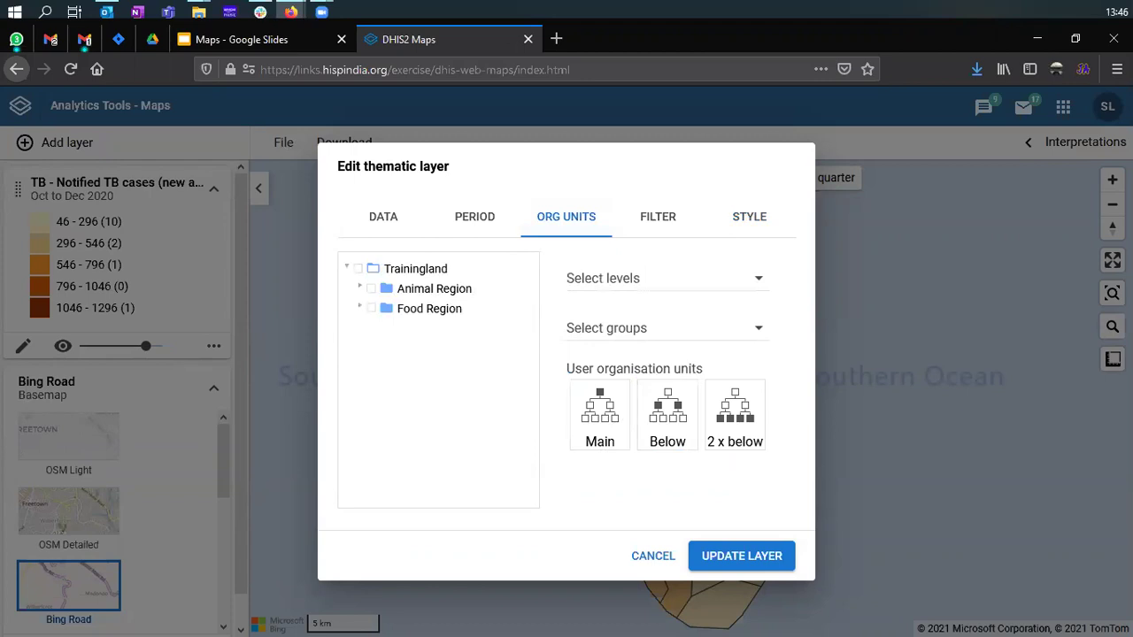
click(437, 292)
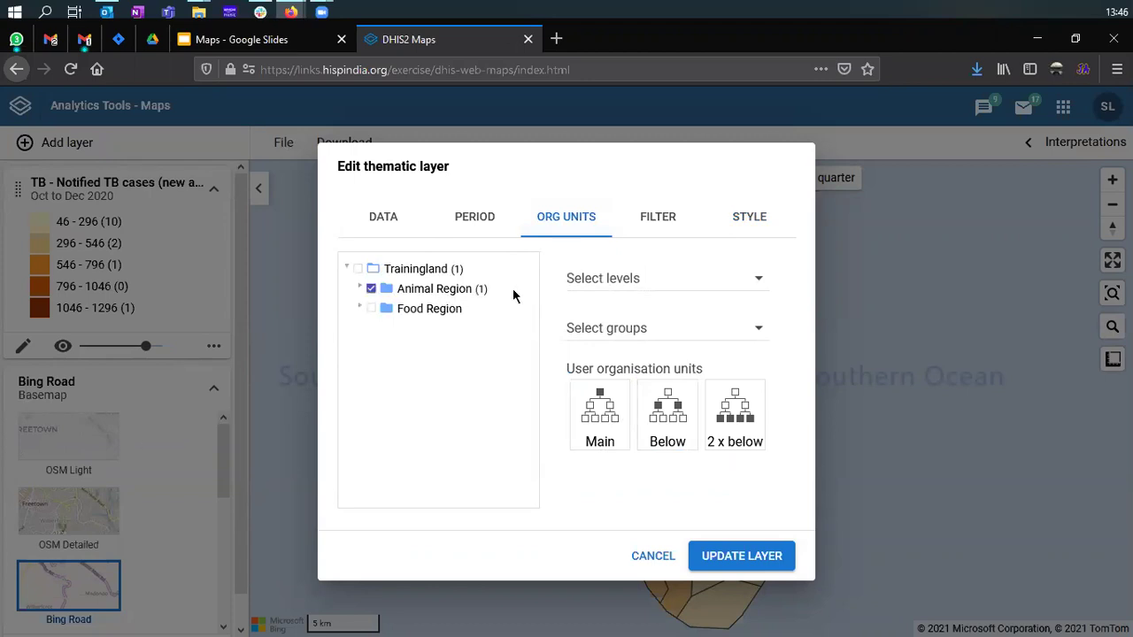
click(590, 283)
click(601, 339)
click(467, 433)
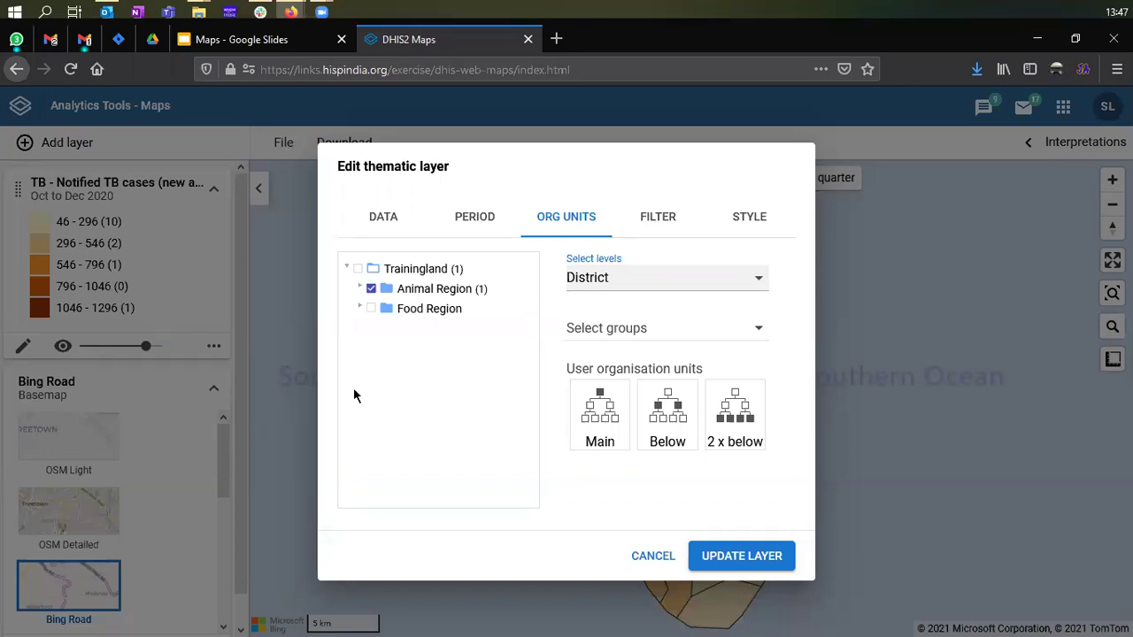
- Review the layer's data, period, organisation unit, filter and style settings and update the layer on the map
click(389, 222)
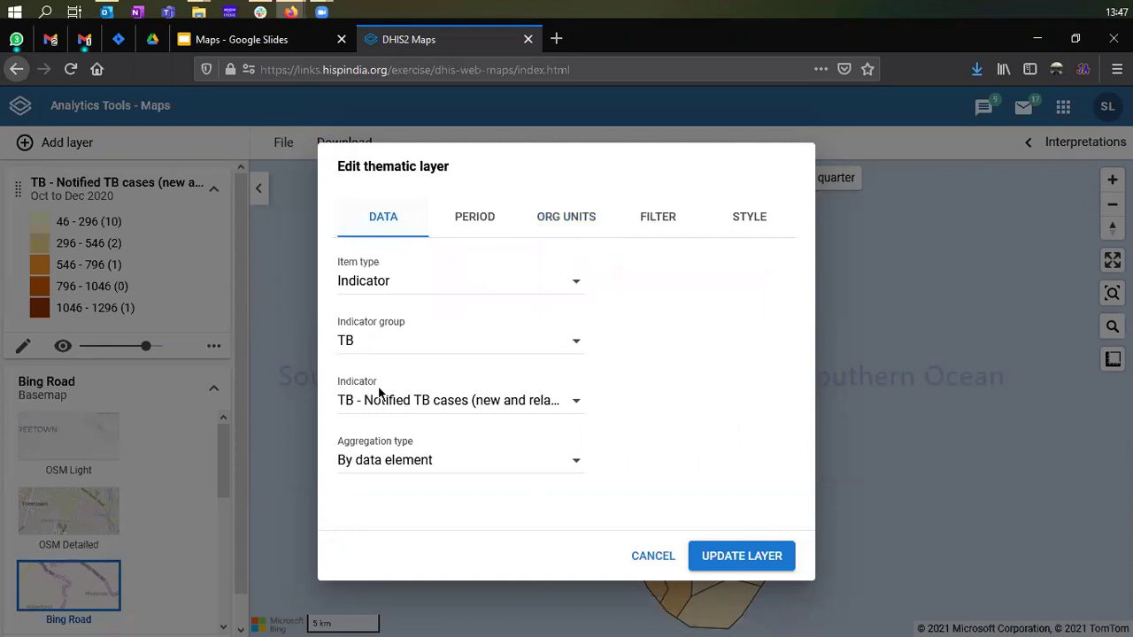
click(473, 226)
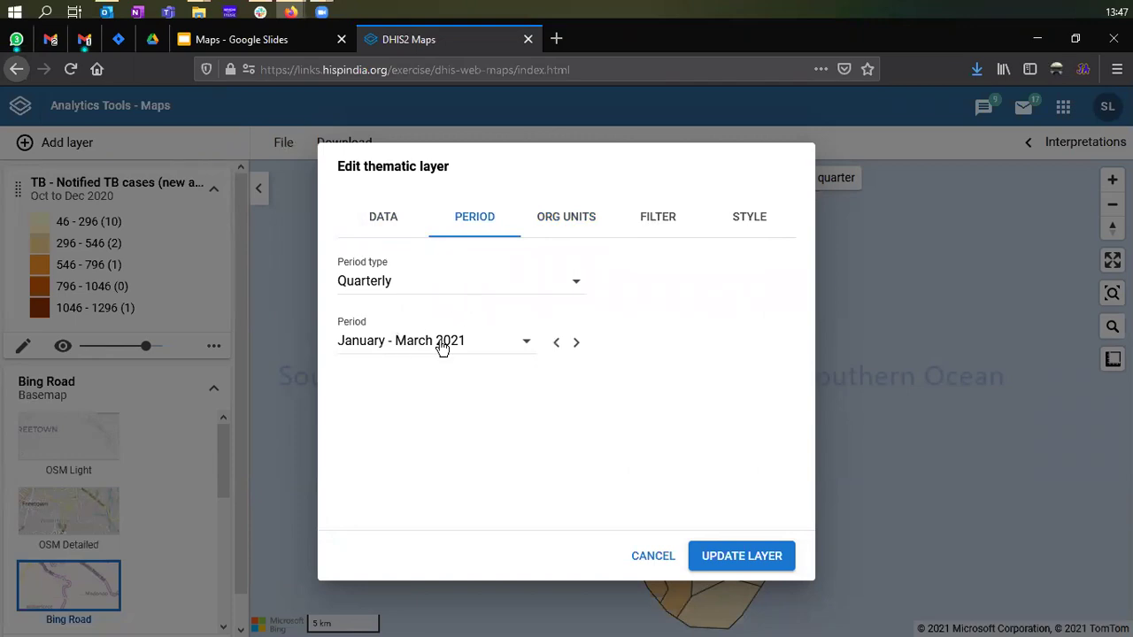
click(551, 226)
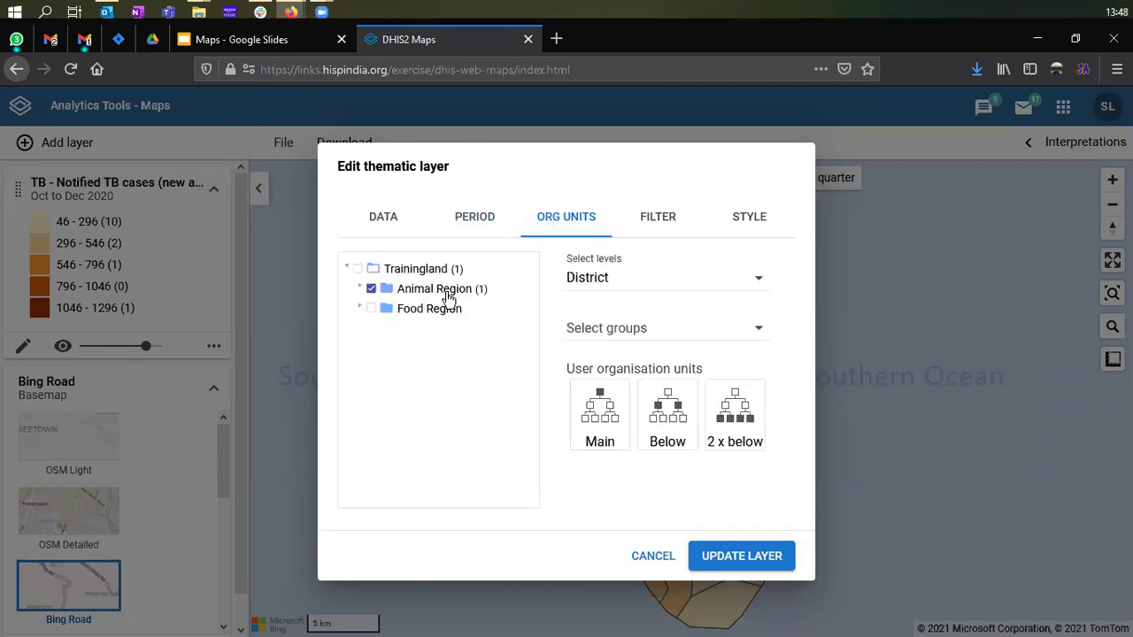
click(651, 228)
click(749, 221)
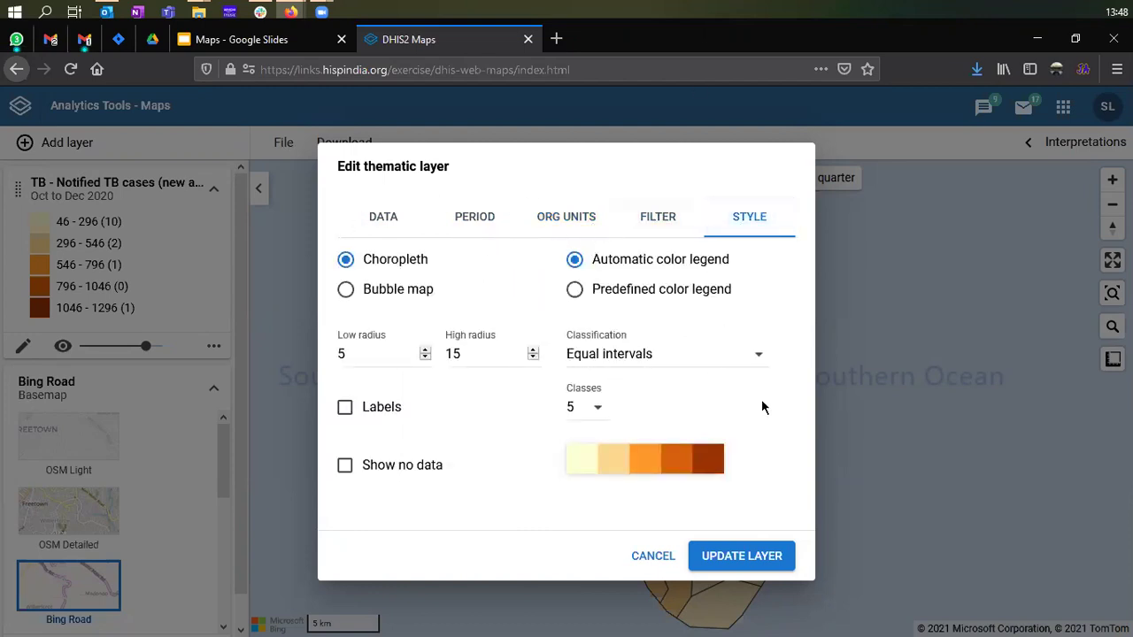
click(734, 556)
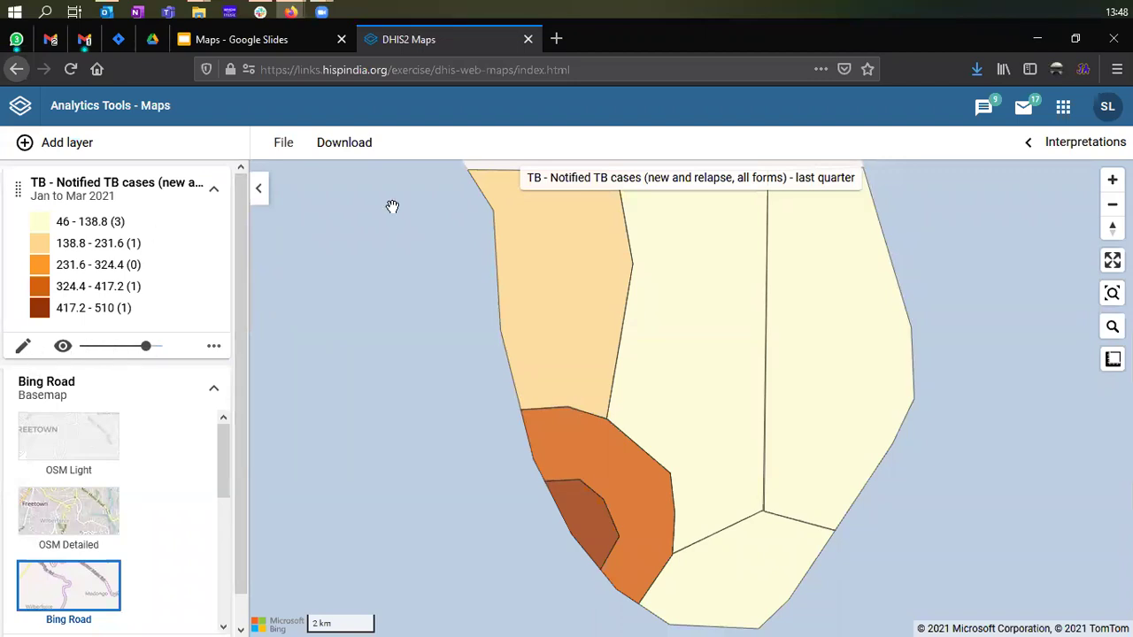
- Reopen the thematic layer's settings, examine its data, period, organisation unit, filter and style options, and close them without changes
click(24, 348)
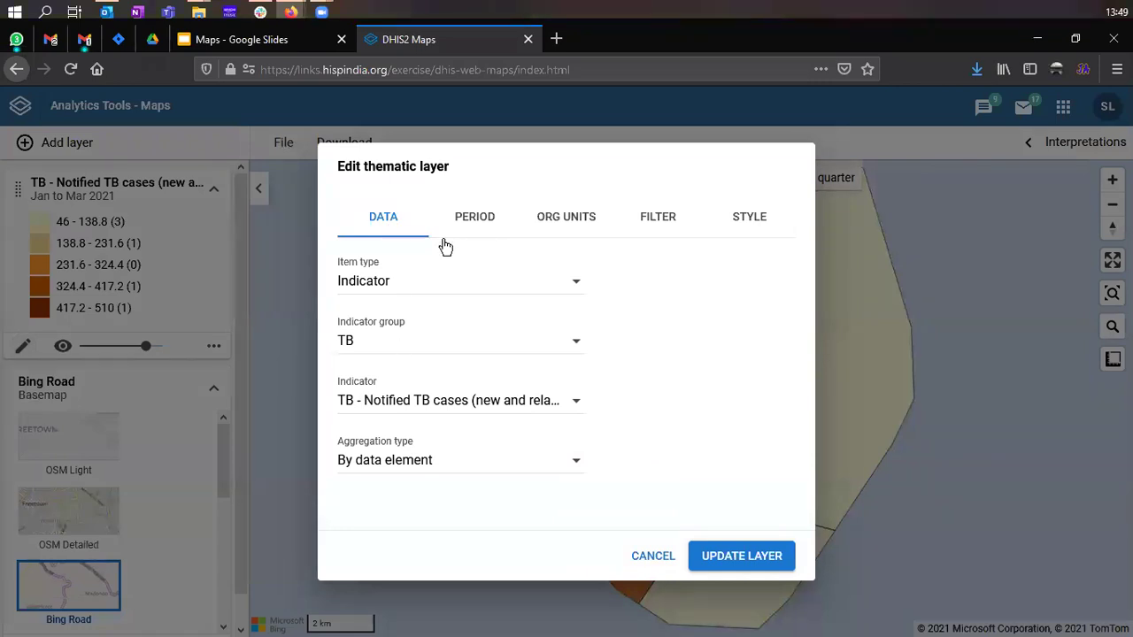
click(475, 226)
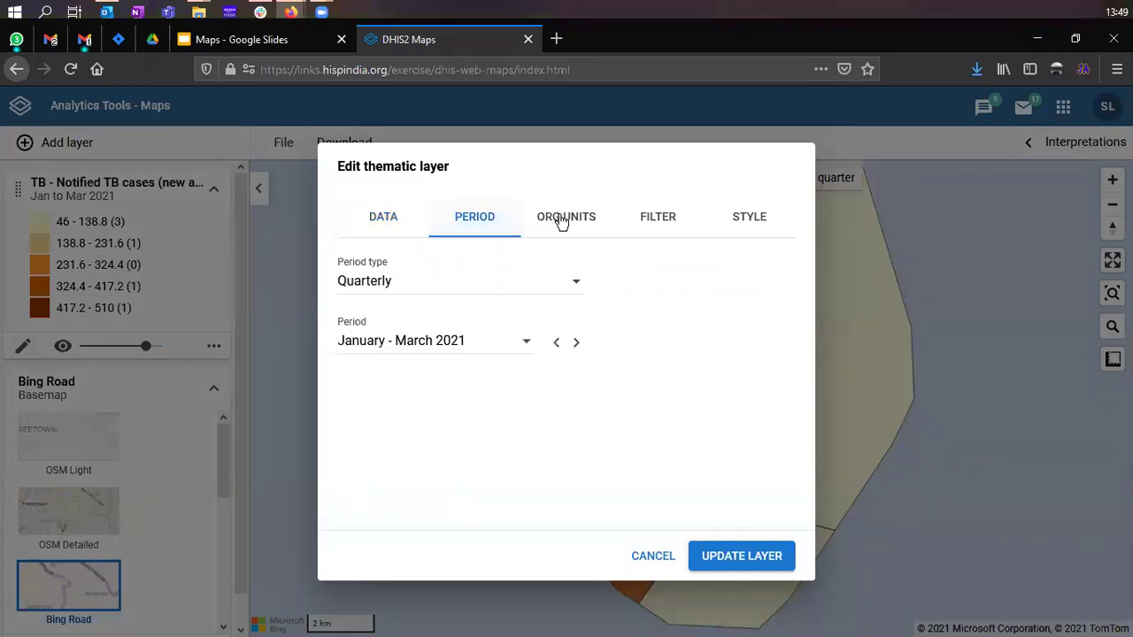
click(561, 221)
click(676, 221)
click(742, 216)
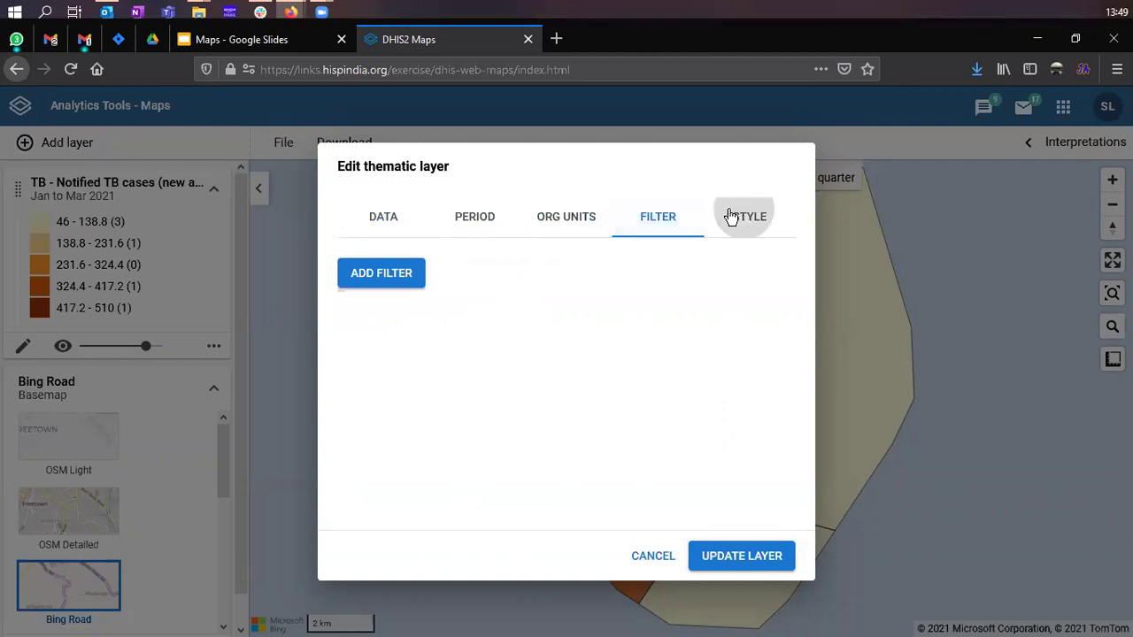
click(406, 232)
click(448, 228)
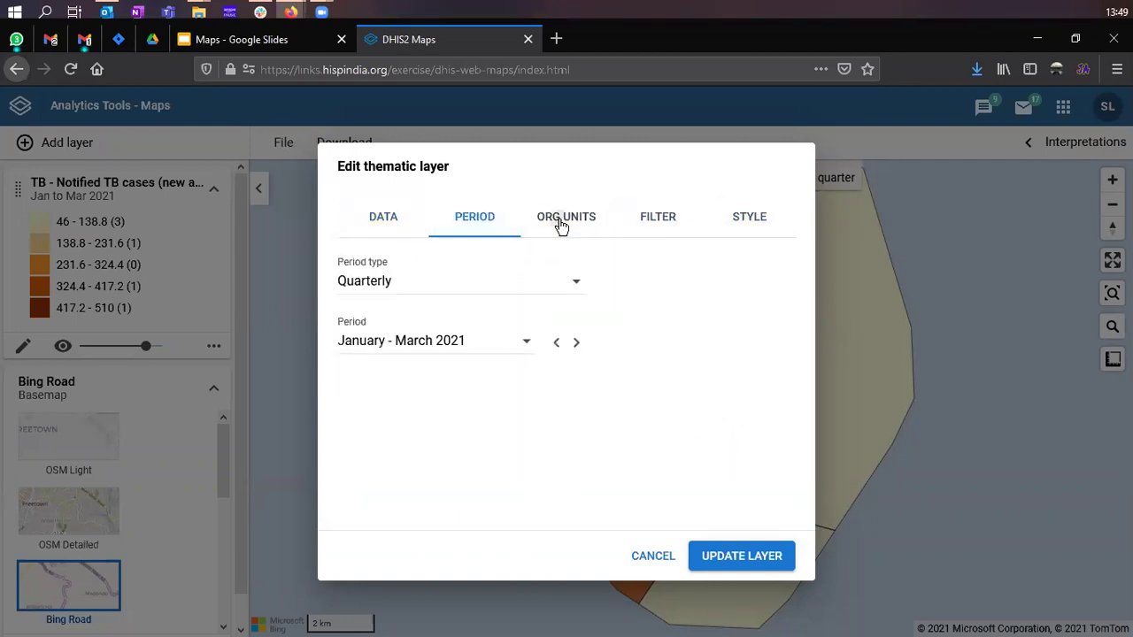
click(557, 225)
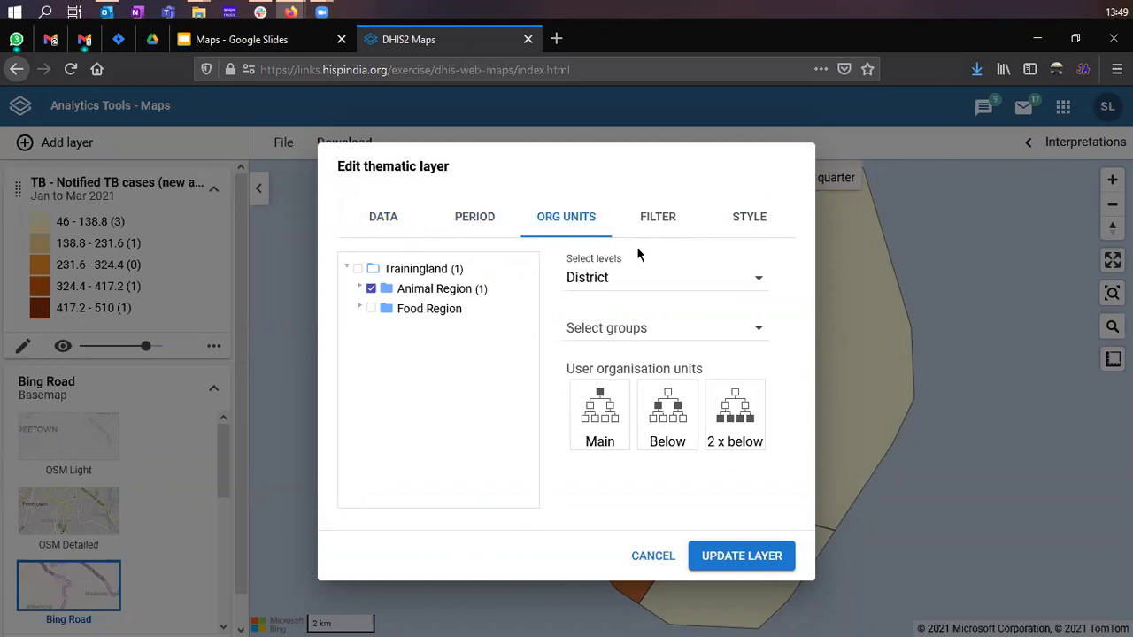
click(653, 558)
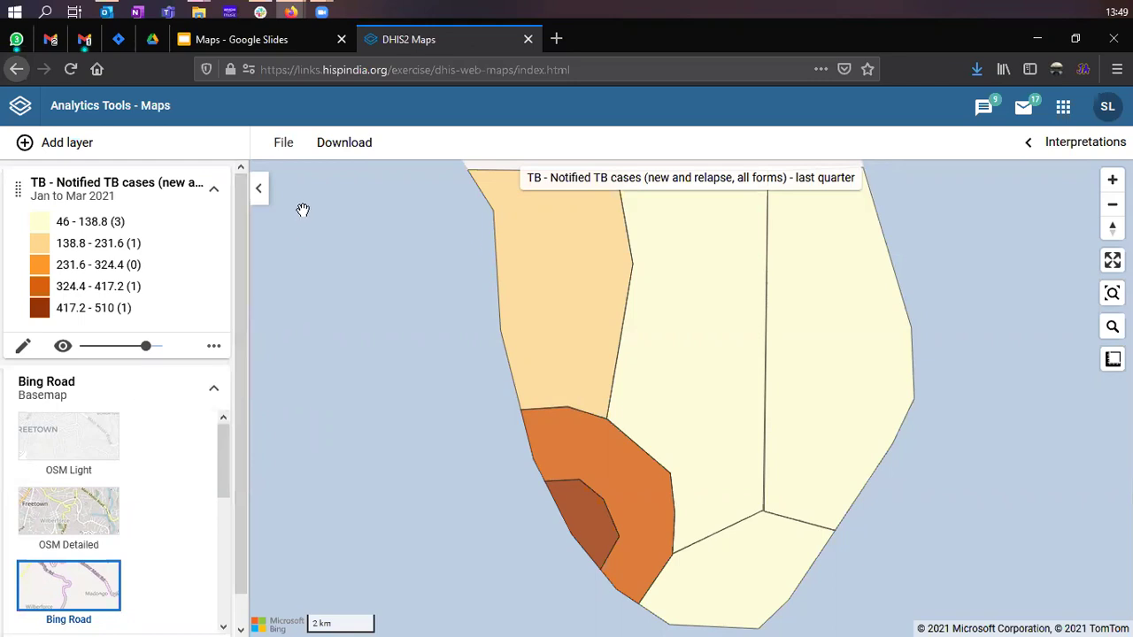
- Start a new map and try the OSM Detailed, Bing Road, Bing Dark and Bing Aerial basemaps, ending on Bing Aerial Labels
click(285, 144)
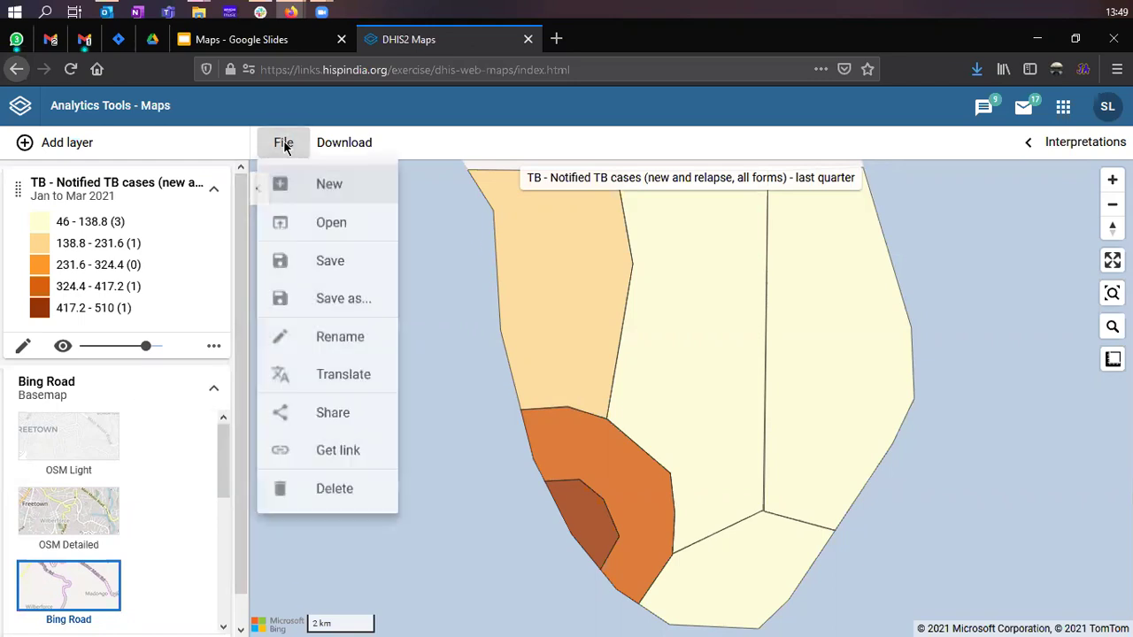
click(294, 188)
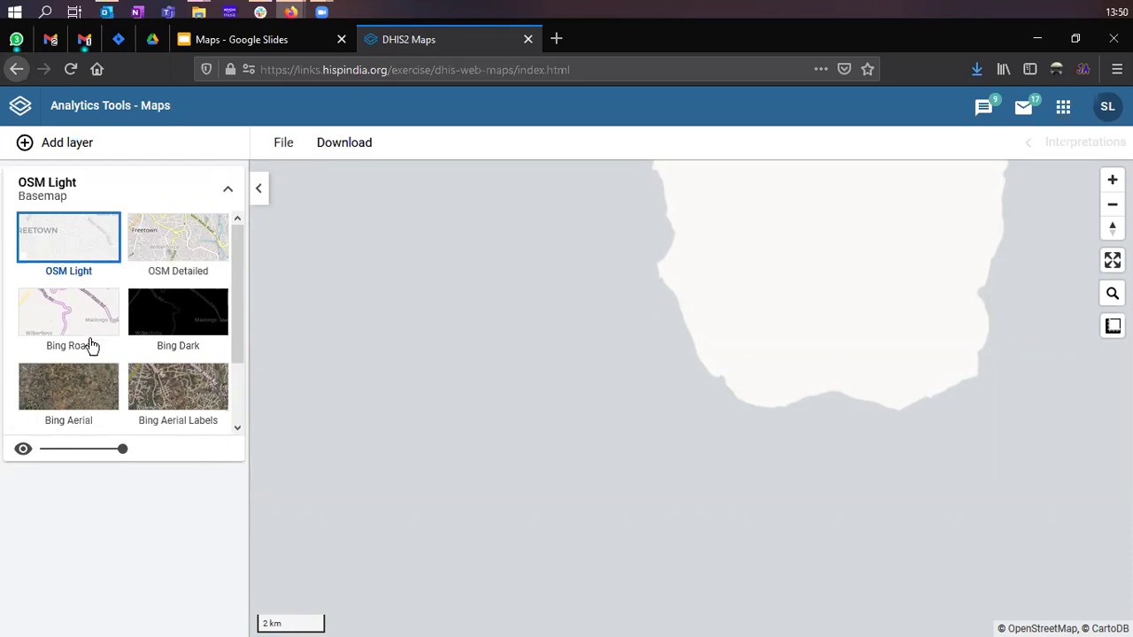
click(172, 252)
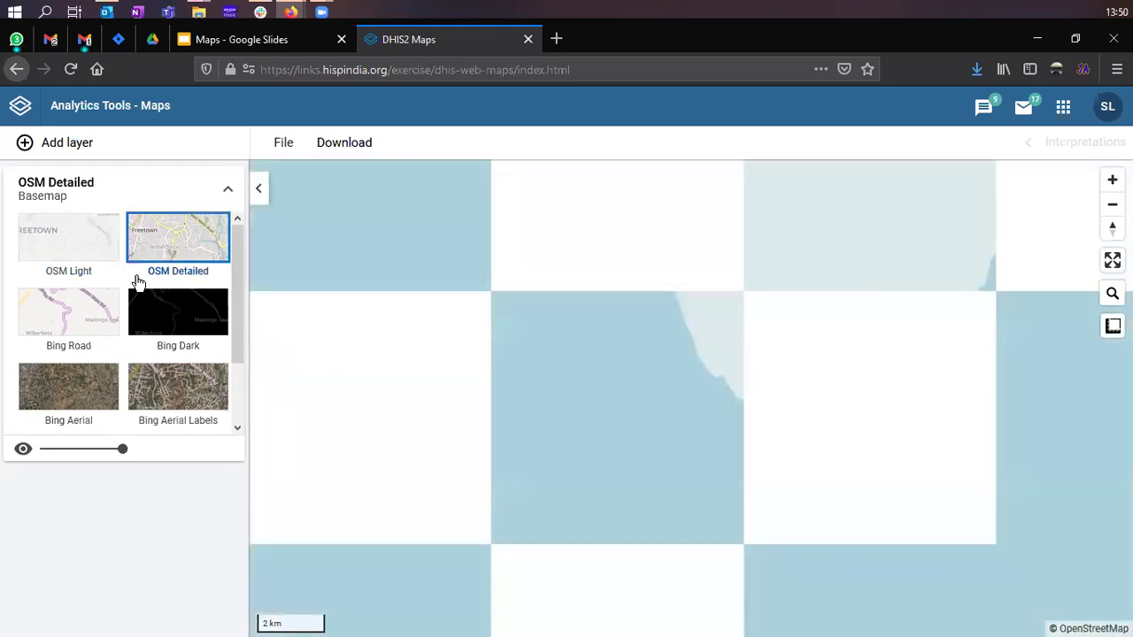
click(90, 307)
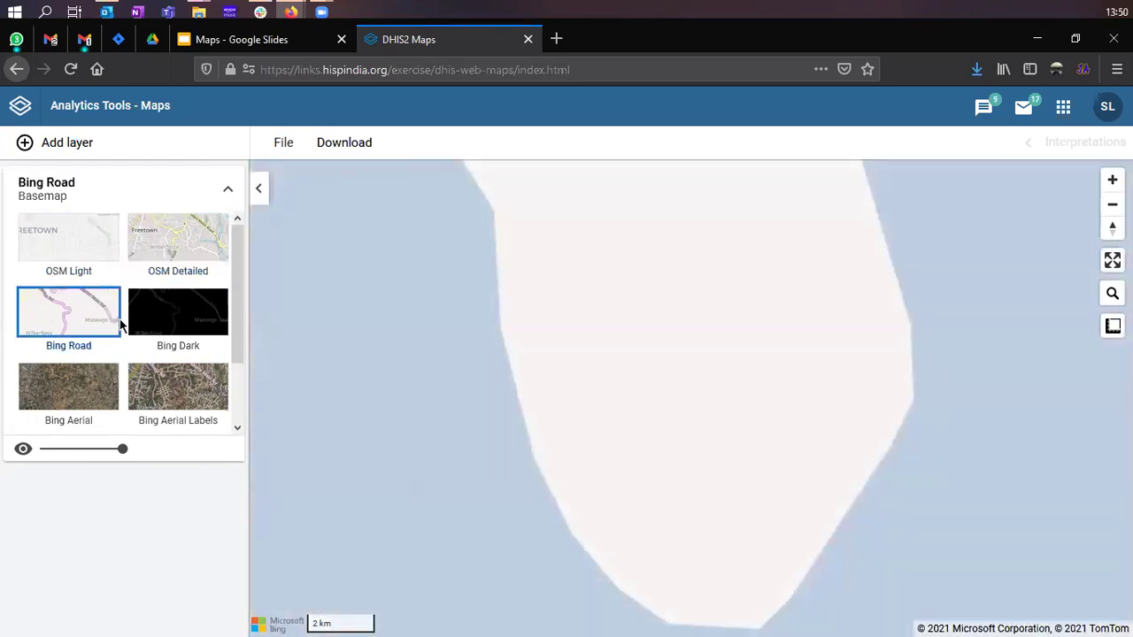
click(163, 326)
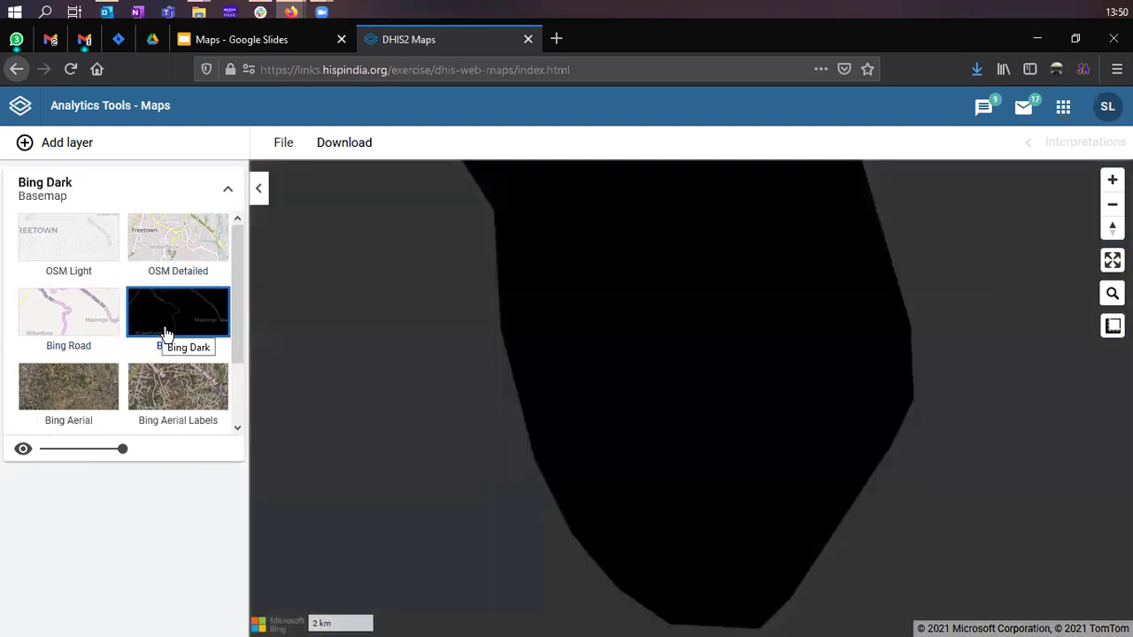
click(80, 386)
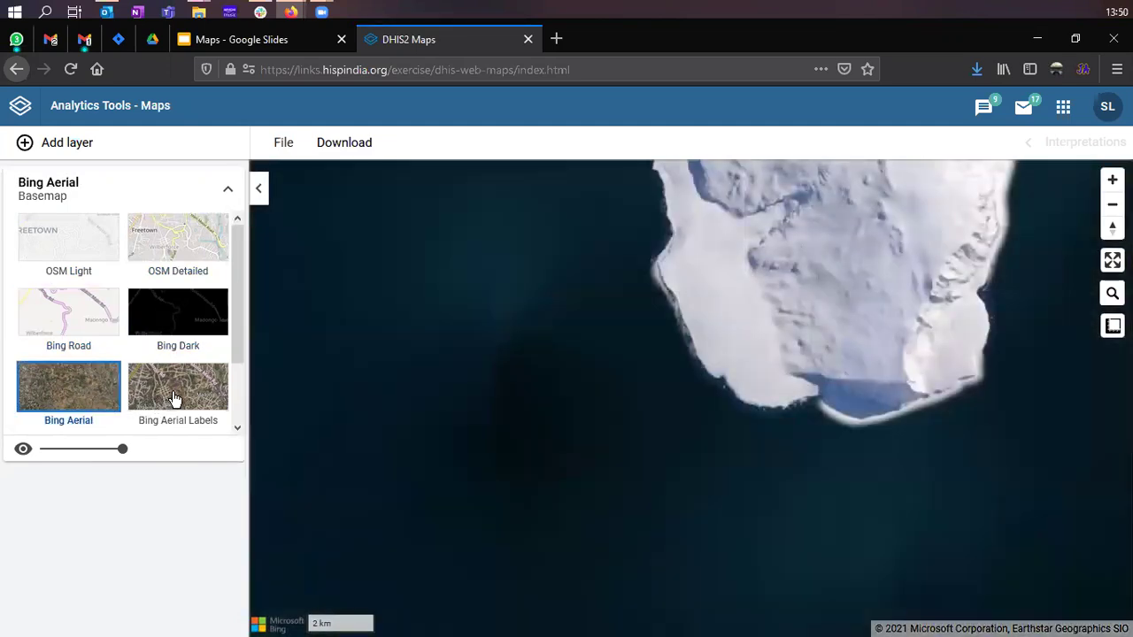
click(174, 389)
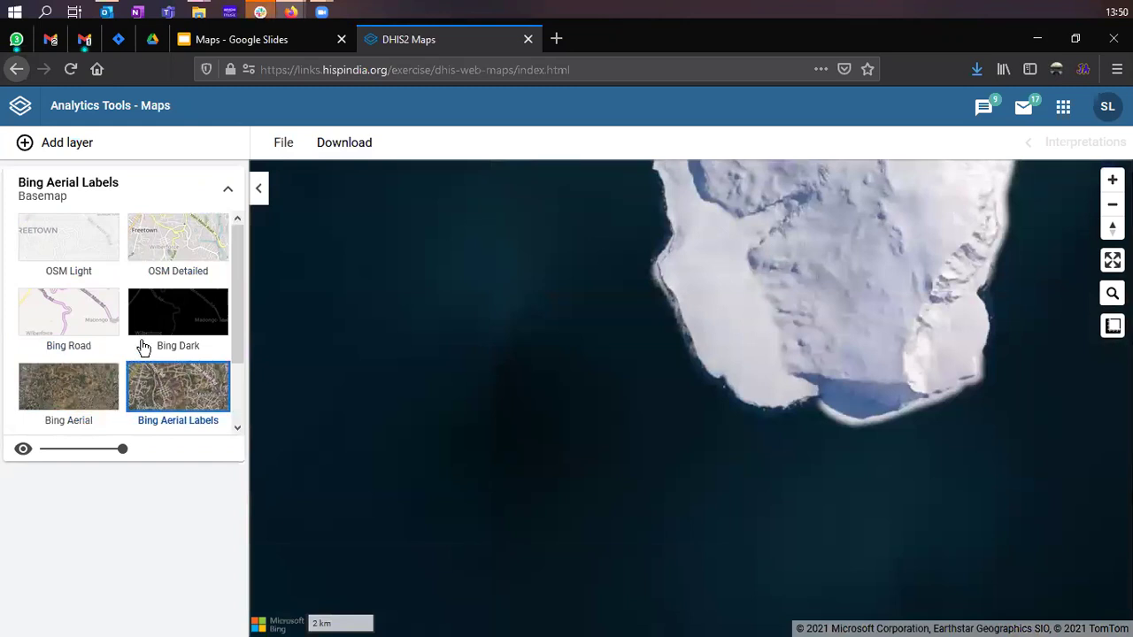
- Look through the remaining basemaps on offer and hide the Bing Aerial Labels basemap from the map
scroll(115, 328, down, 1)
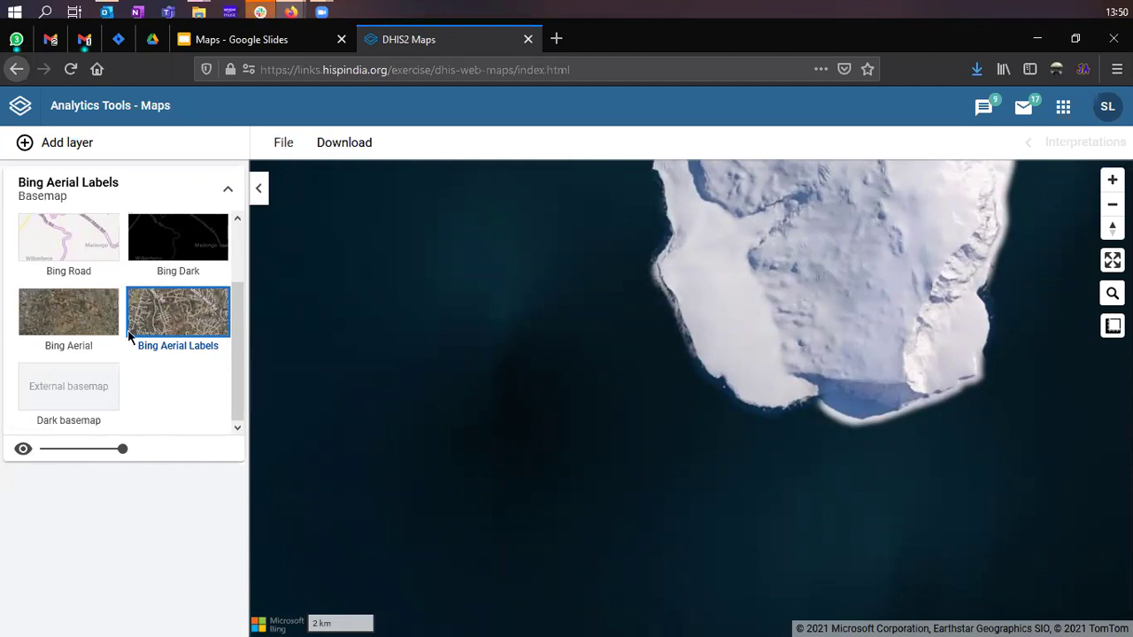
scroll(177, 319, up, 1)
scroll(165, 316, down, 1)
scroll(134, 393, up, 1)
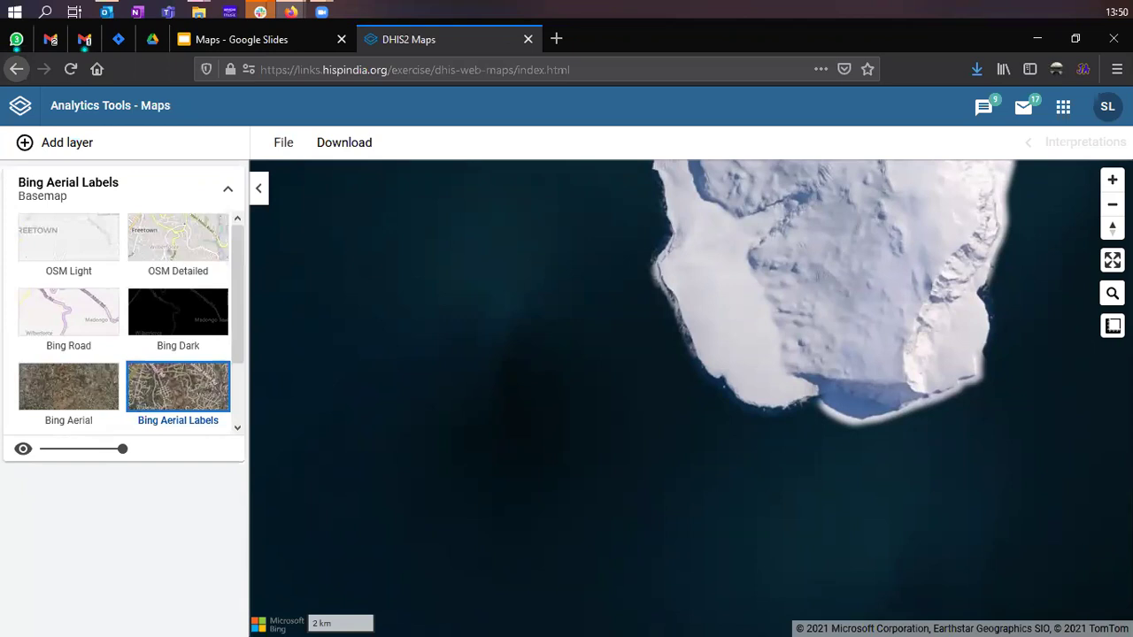
click(26, 451)
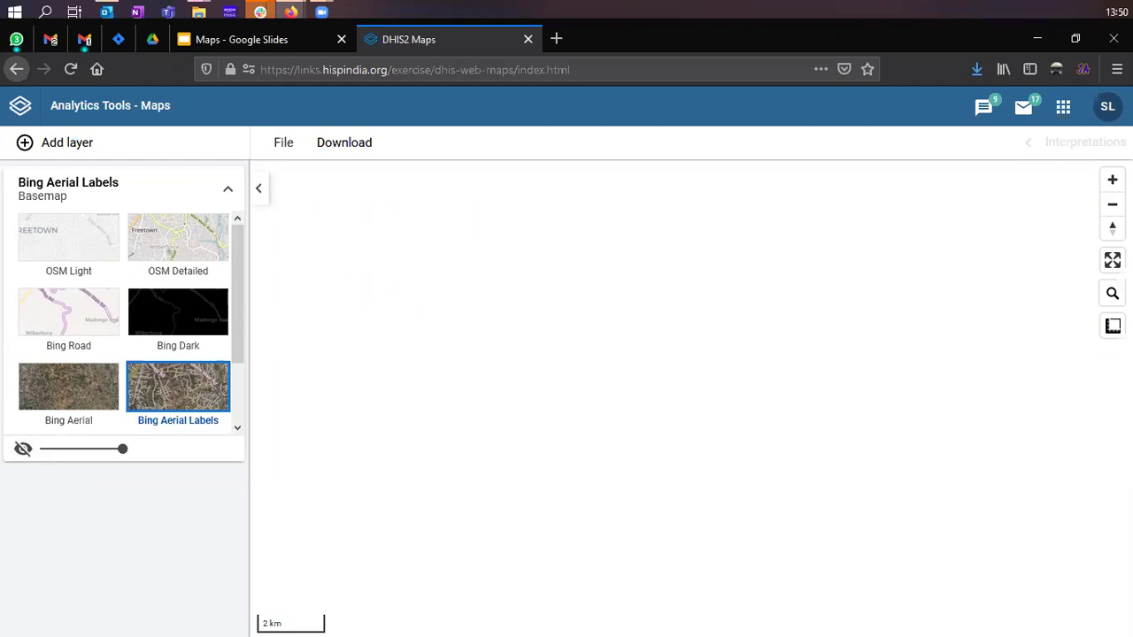
- Start a new boundary layer with the Trainingland organisation unit and the District level selected
click(55, 147)
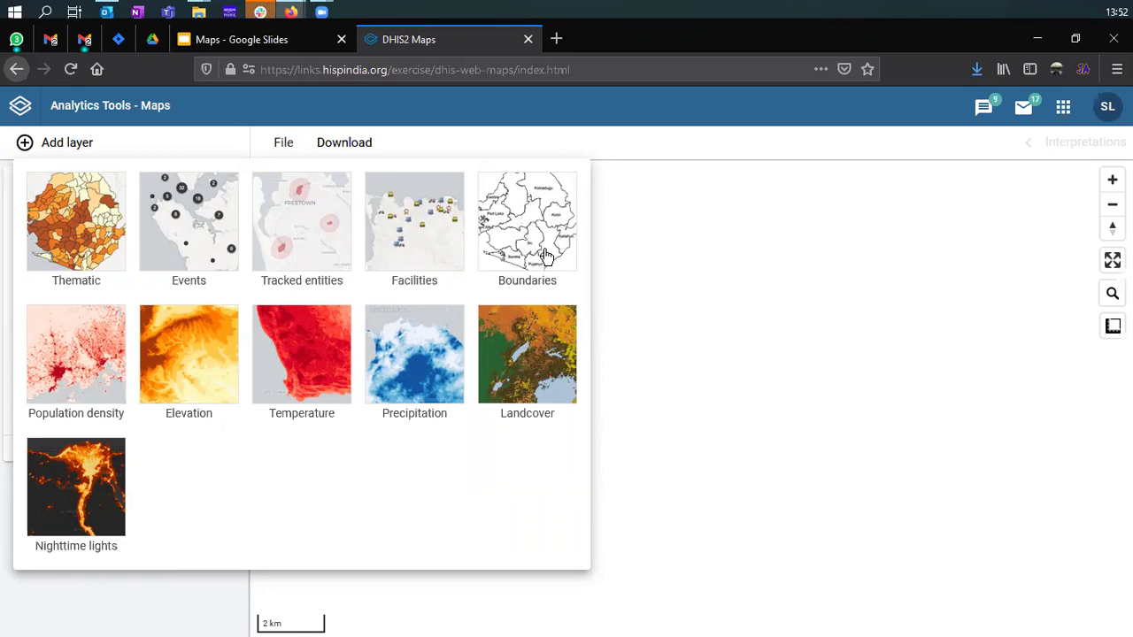
click(546, 255)
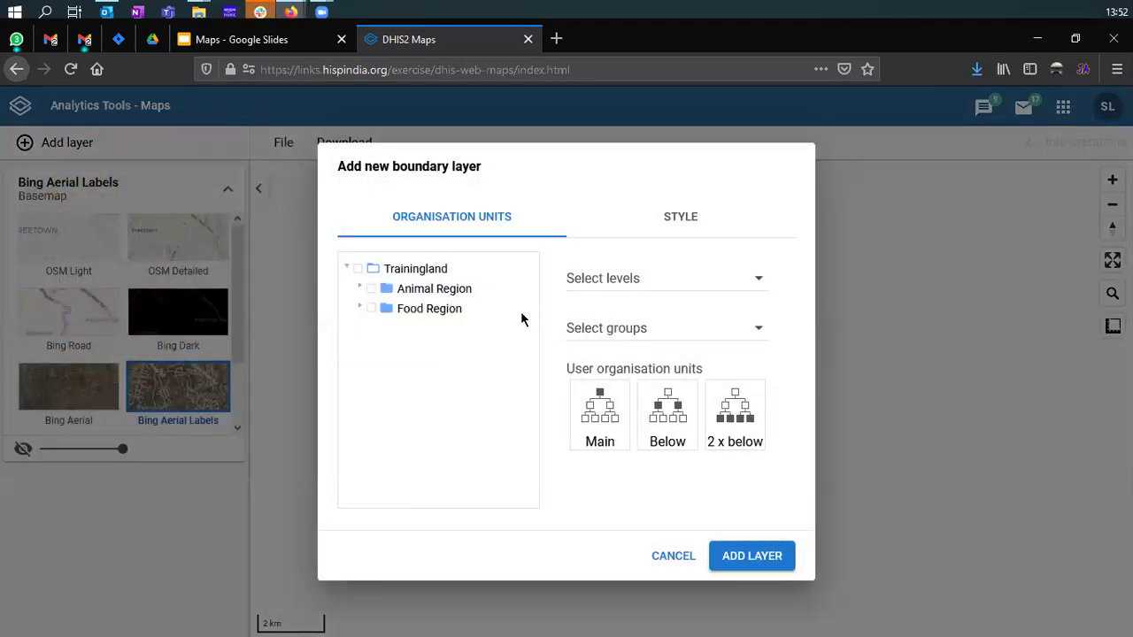
click(608, 282)
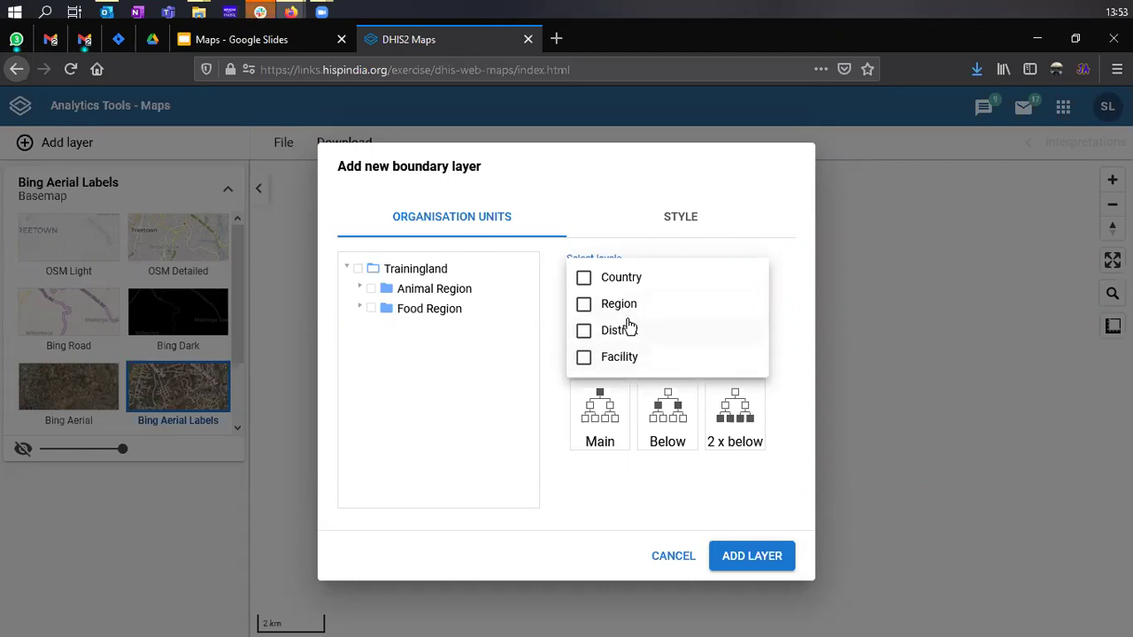
click(625, 333)
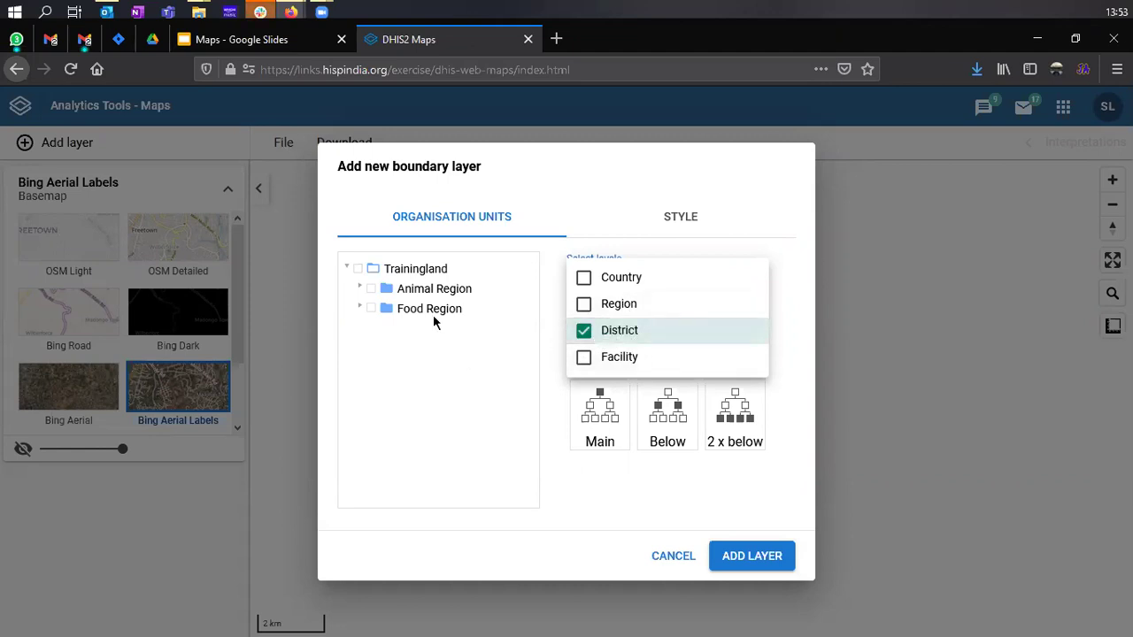
click(434, 323)
click(416, 270)
click(628, 292)
click(617, 341)
click(603, 332)
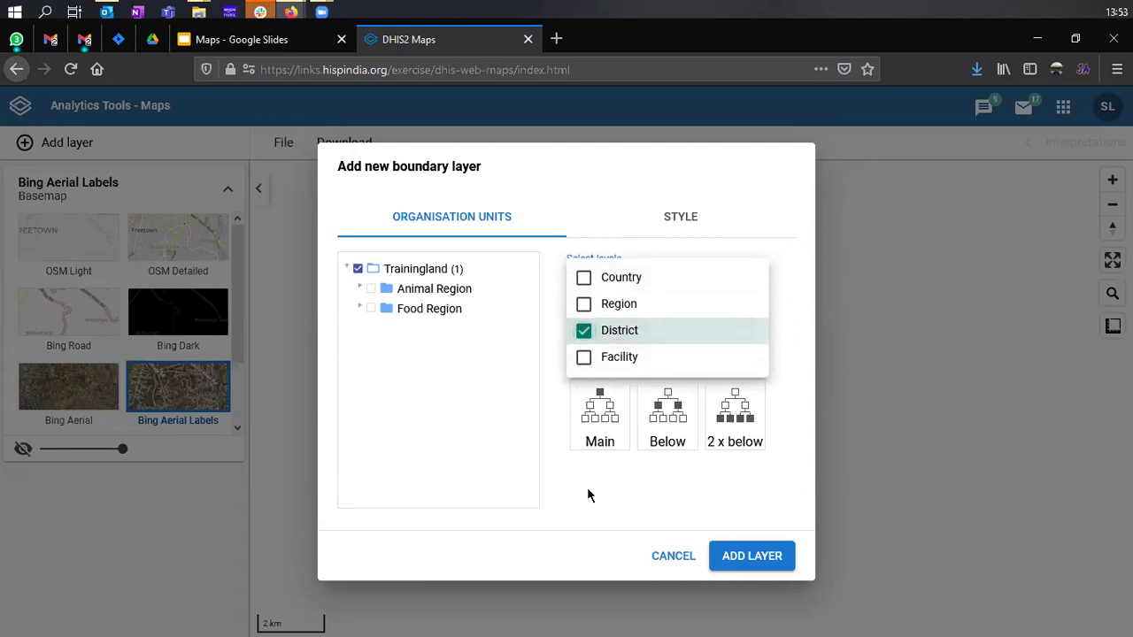
click(590, 496)
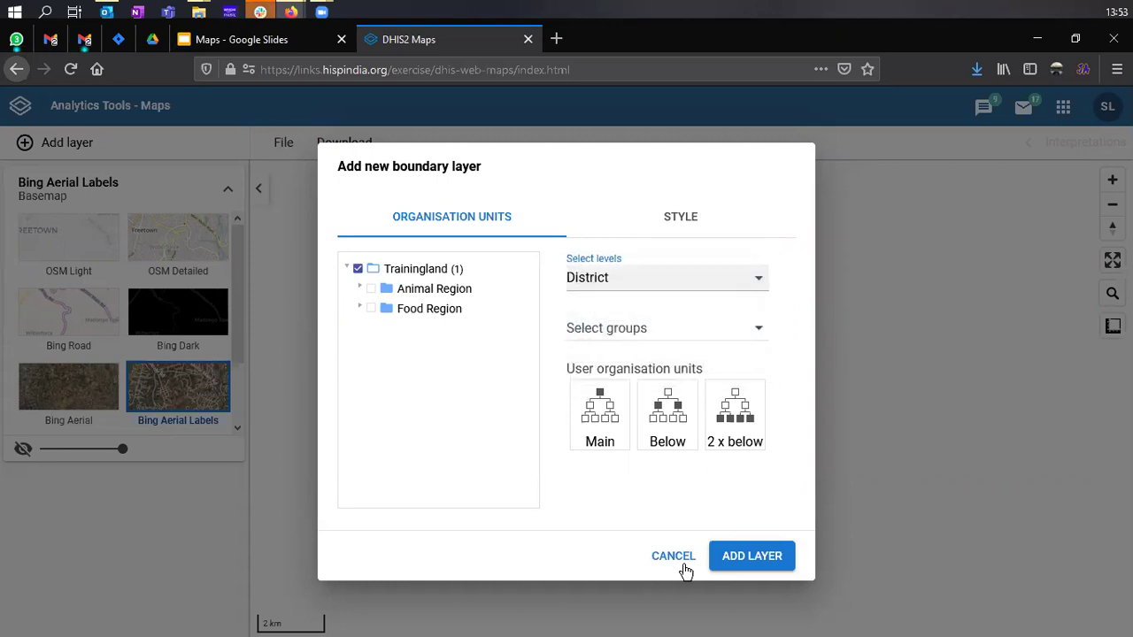
- Recheck the District level selection and add the boundary layer to the map
click(608, 282)
click(629, 336)
click(630, 333)
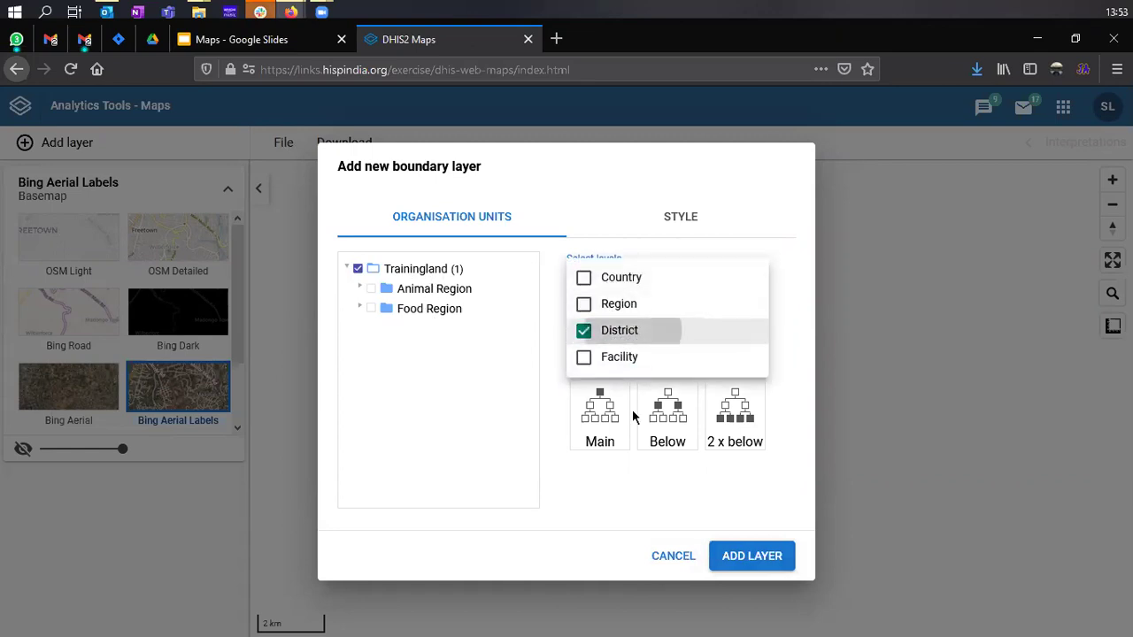
click(632, 481)
click(761, 558)
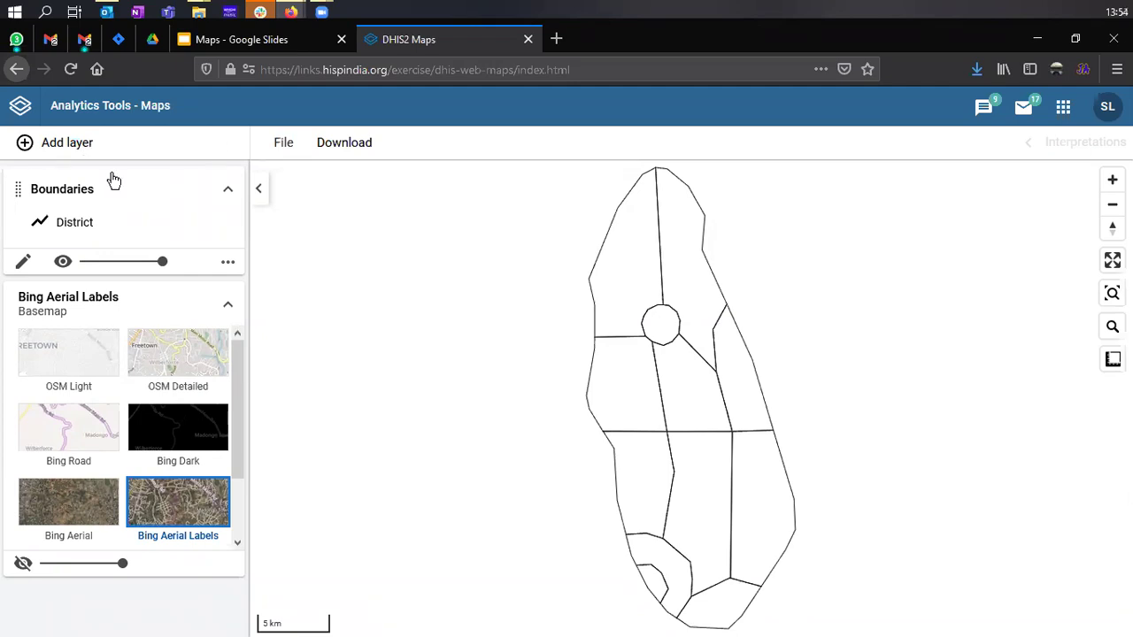
- Start a new thematic layer and set its item type to Data element
click(65, 149)
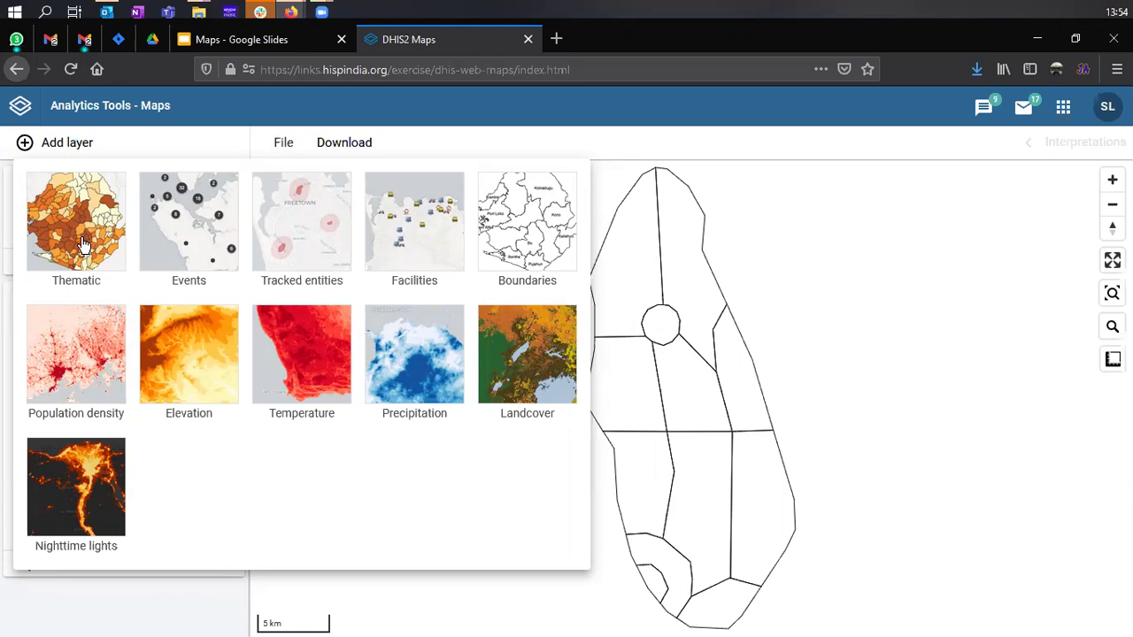
click(83, 244)
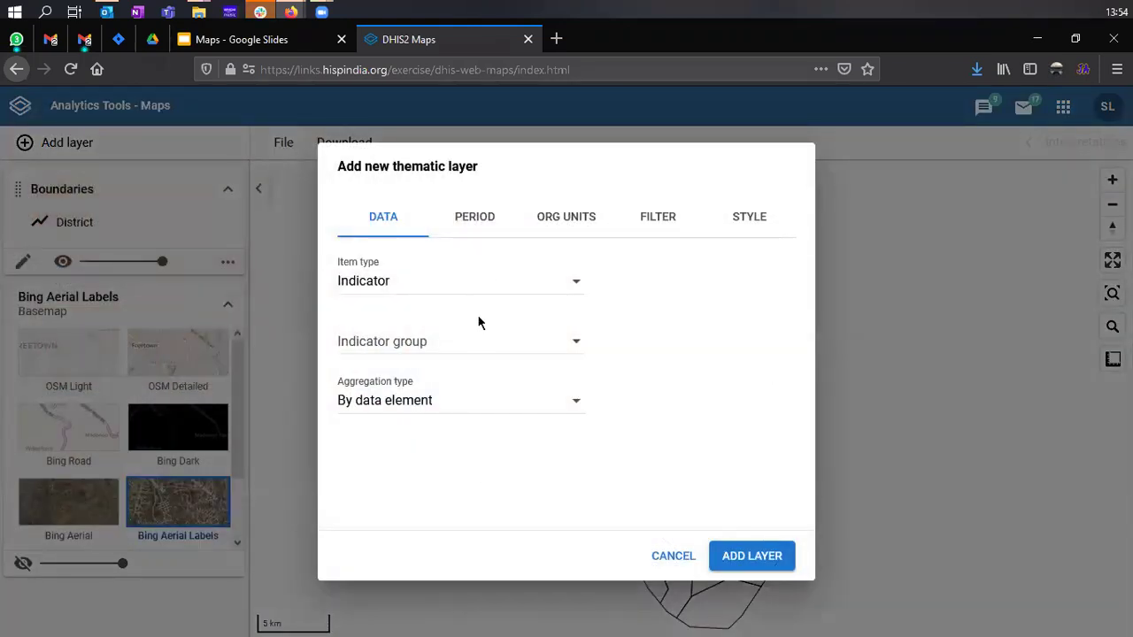
click(375, 289)
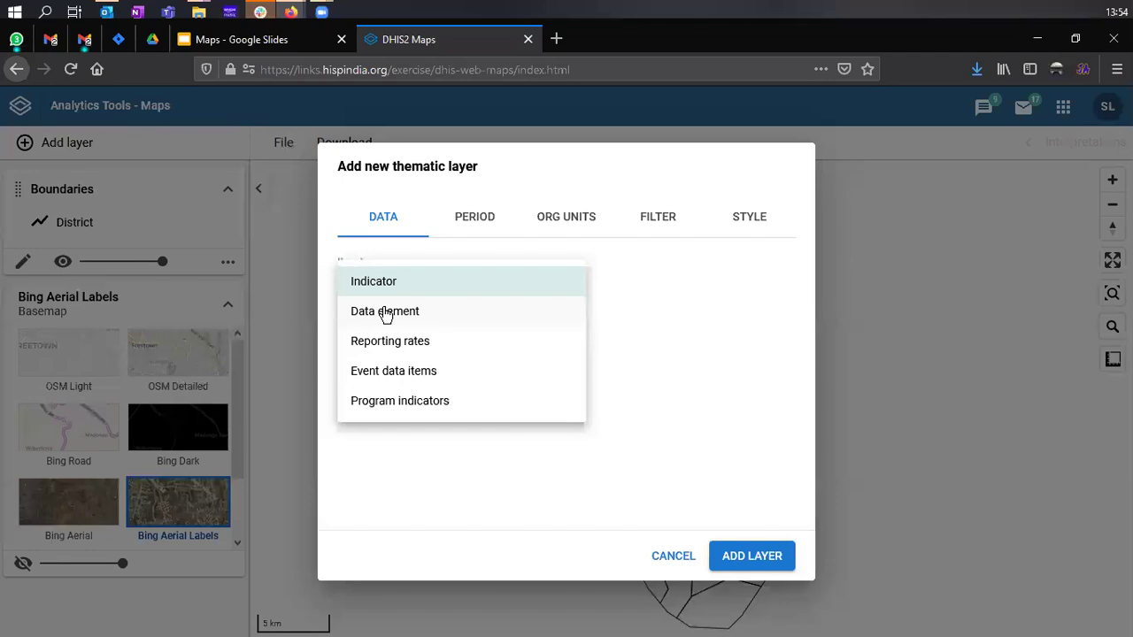
click(392, 351)
click(392, 351)
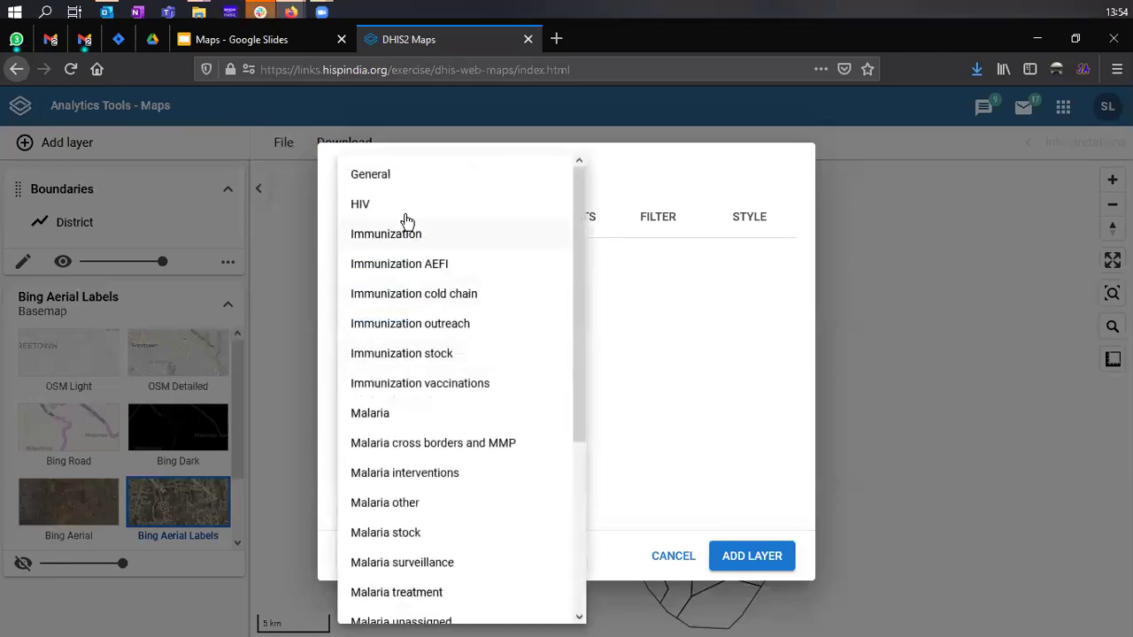
click(754, 346)
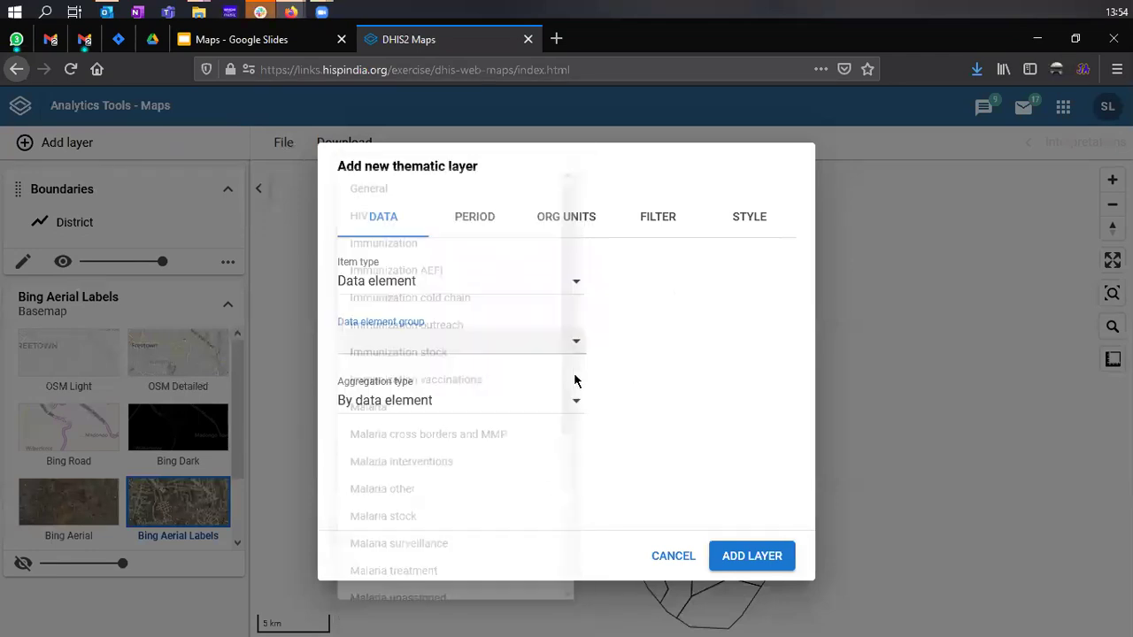
- Select the HIV data element group and HIV - HIV tests performed as the thematic layer's data element
click(497, 350)
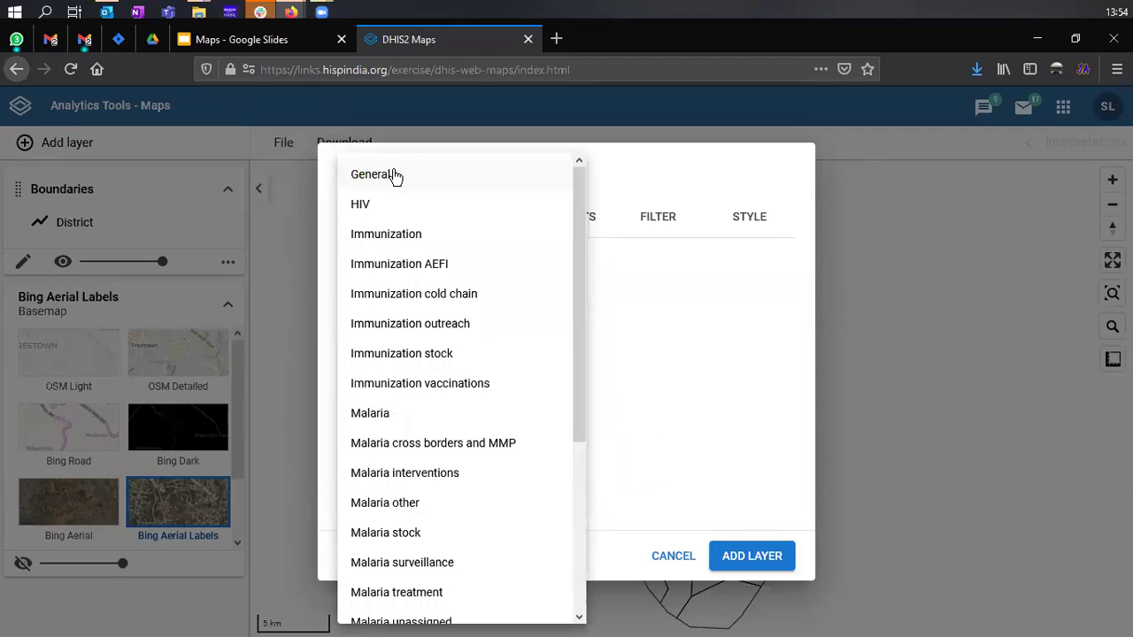
scroll(420, 357, down, 3)
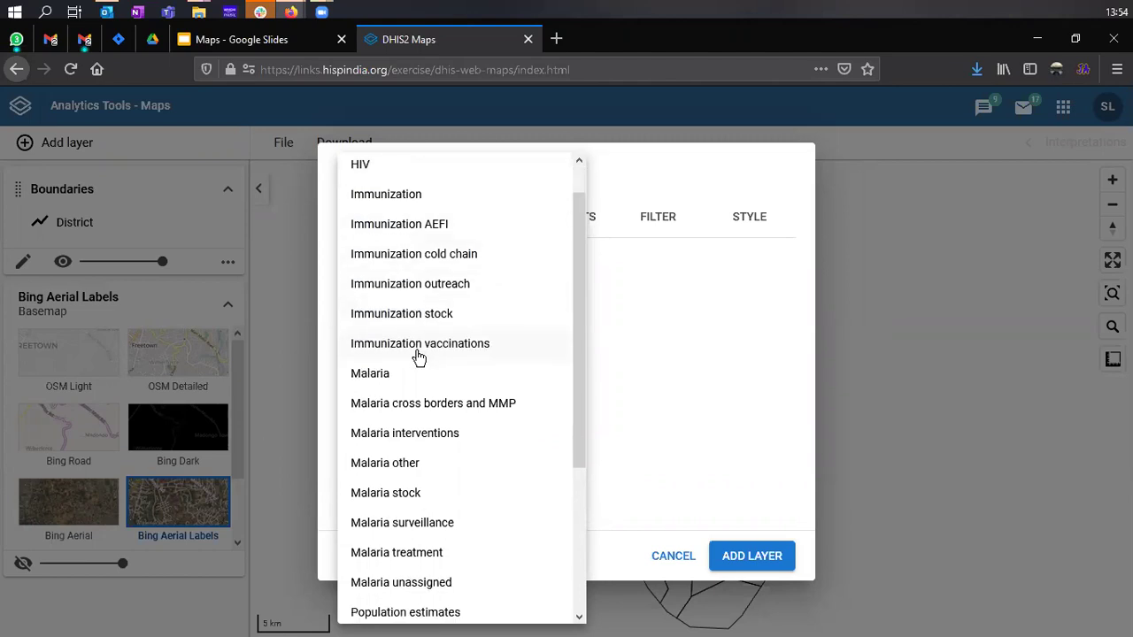
scroll(423, 363, up, 3)
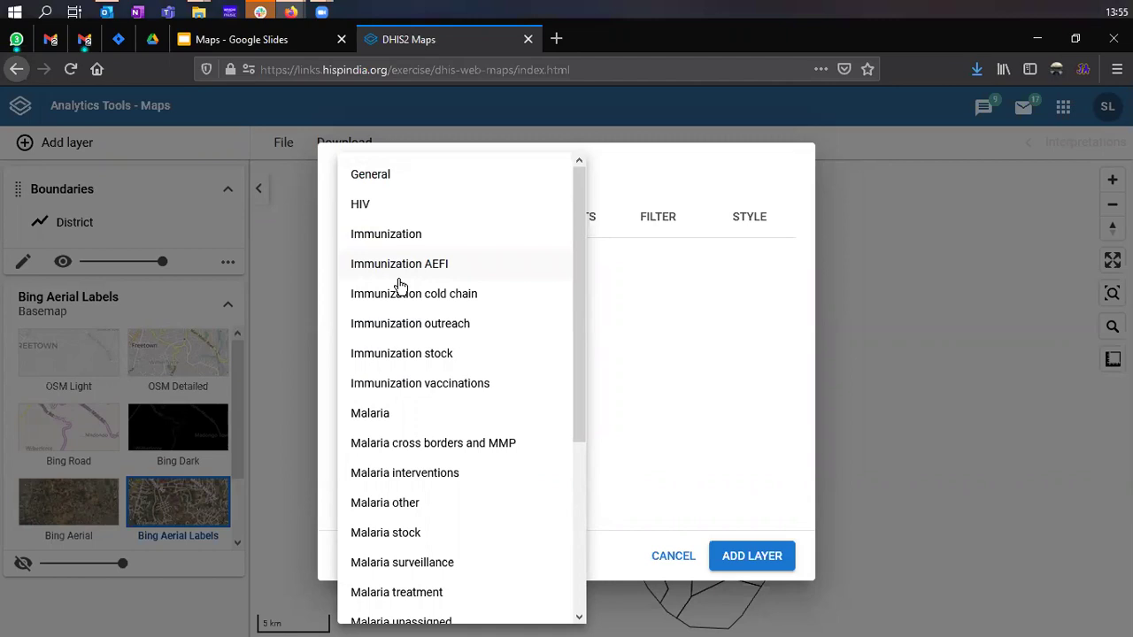
click(388, 212)
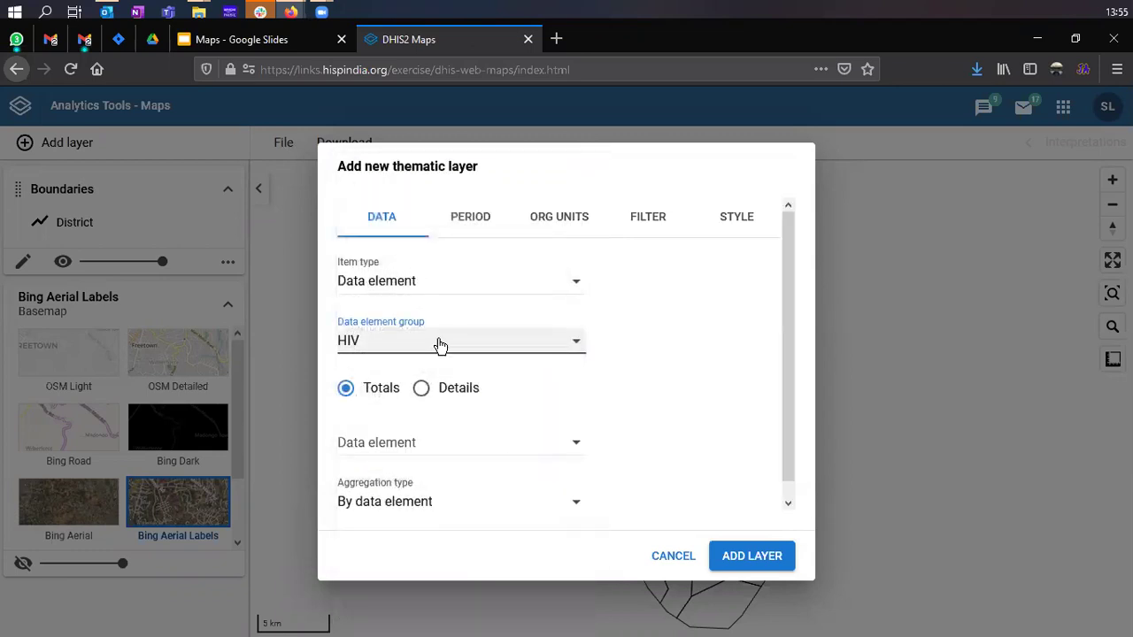
click(410, 448)
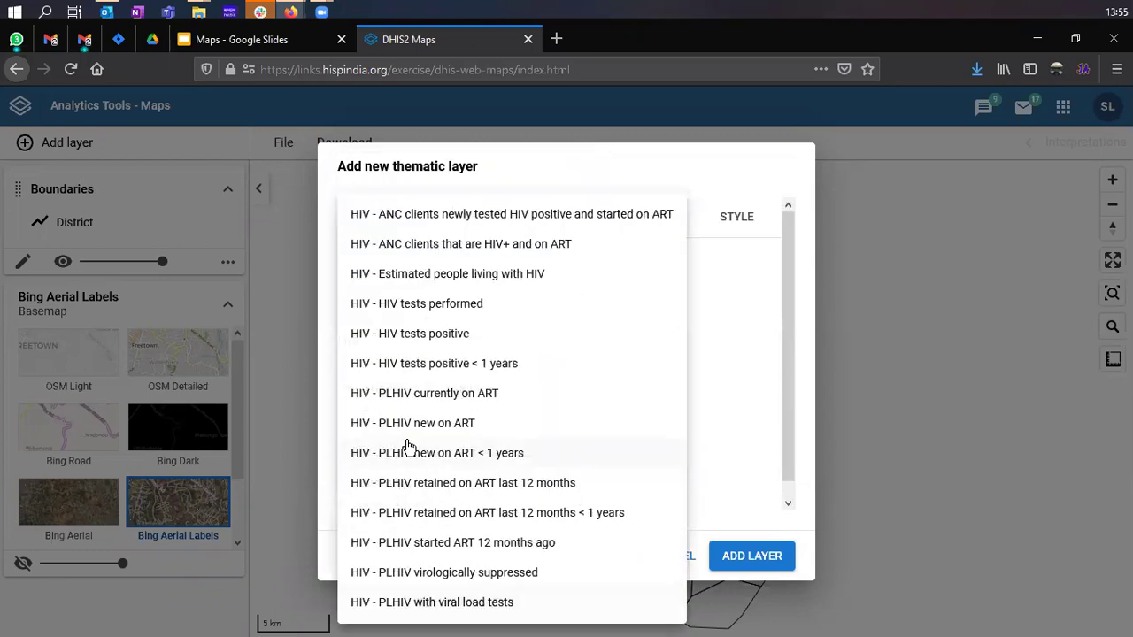
click(431, 314)
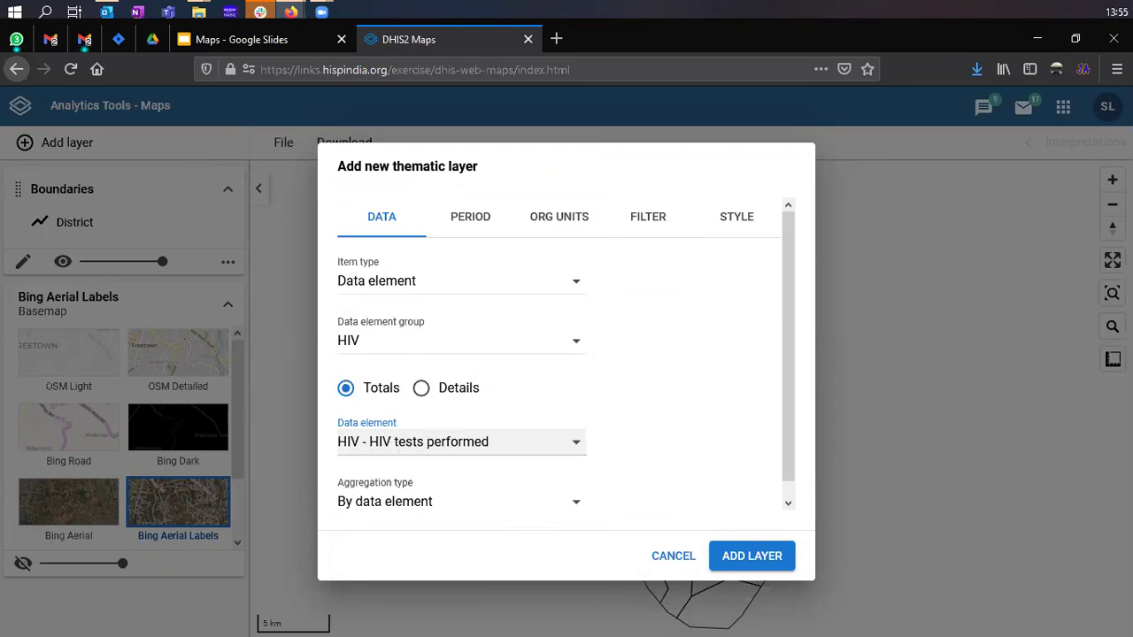
scroll(459, 476, down, 1)
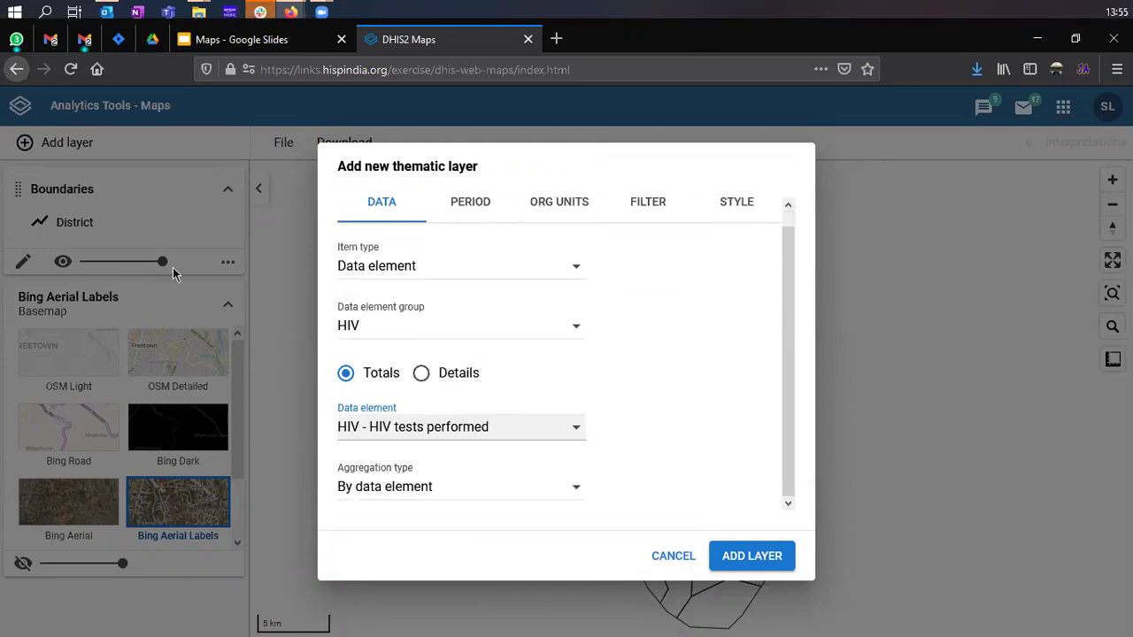
- Set the thematic layer's relative period to Last 6 months
click(463, 216)
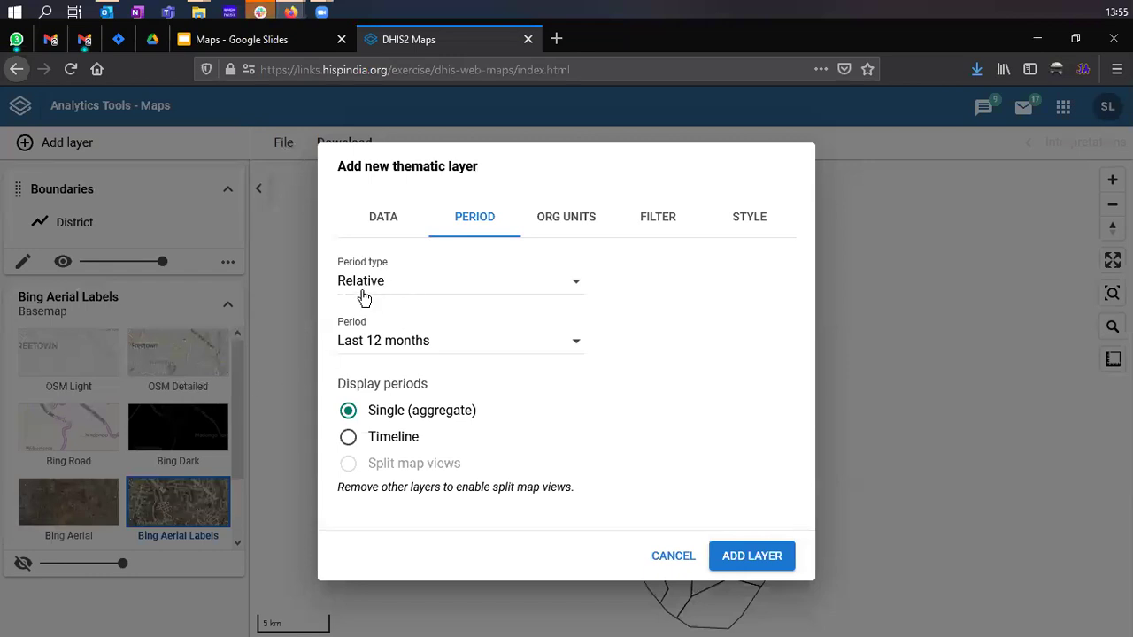
click(389, 347)
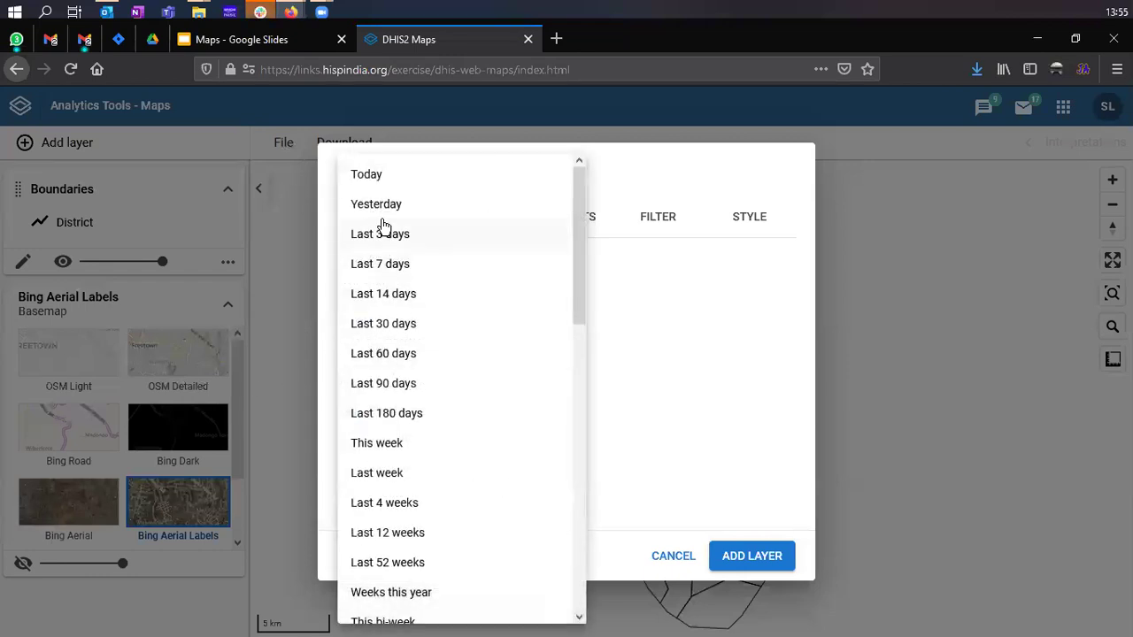
scroll(405, 478, down, 5)
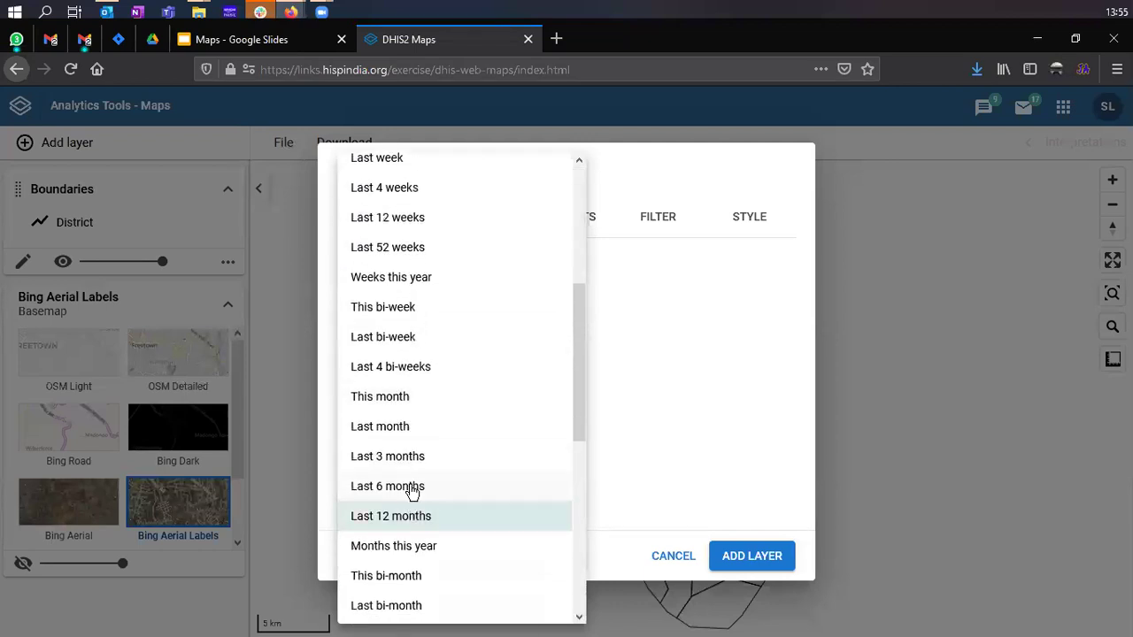
click(413, 488)
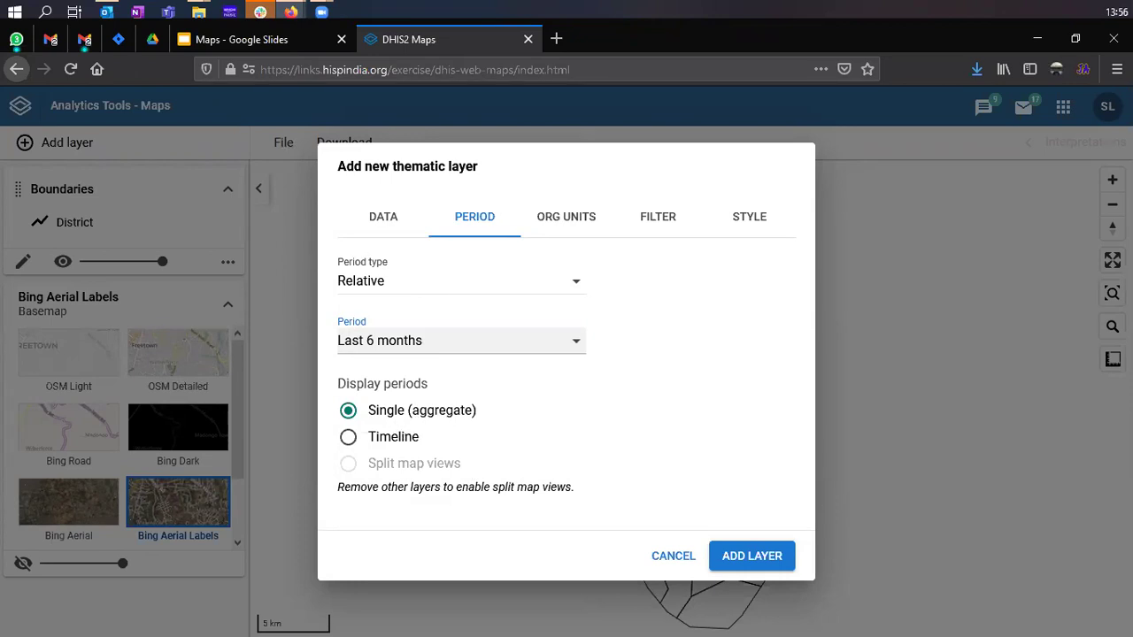
- Change the thematic layer's organisation unit level from Region to Facility
click(561, 224)
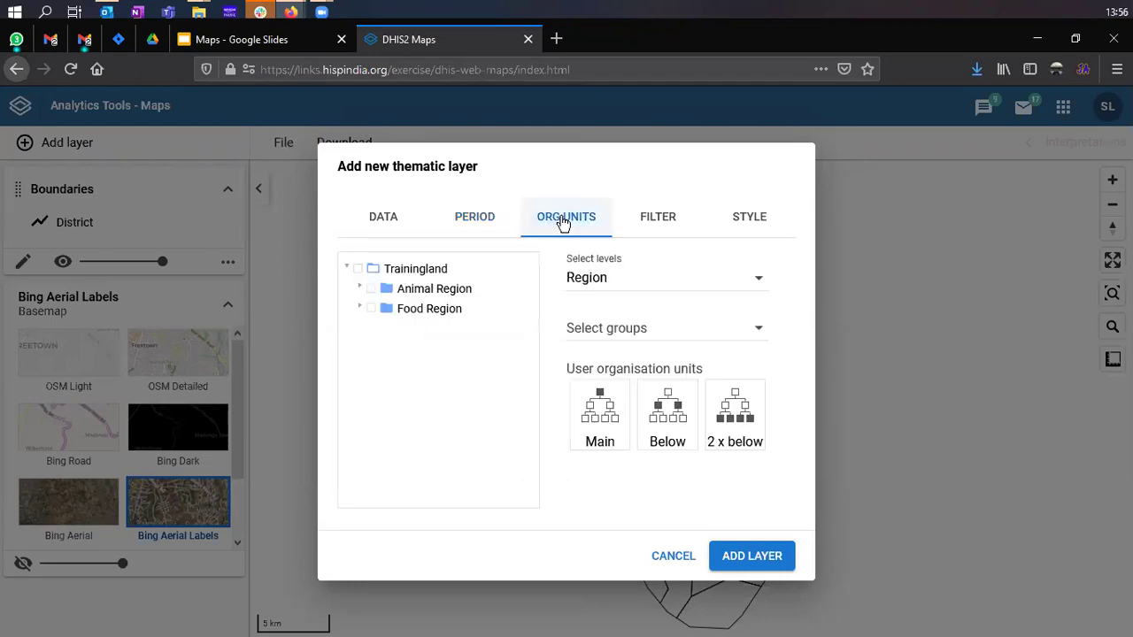
click(577, 277)
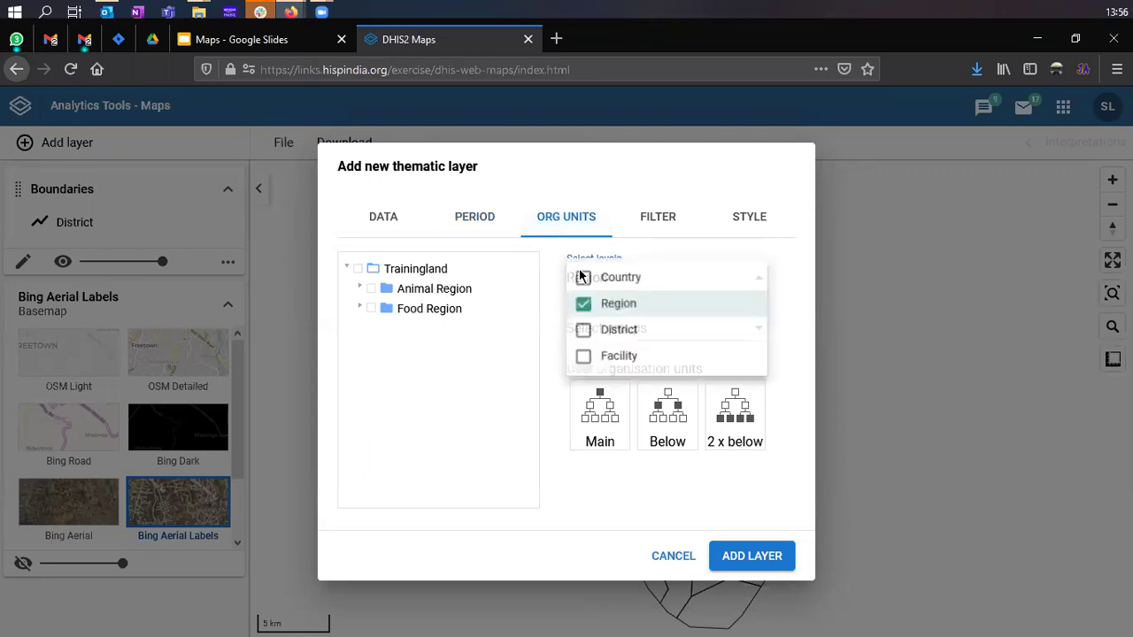
click(617, 363)
click(614, 310)
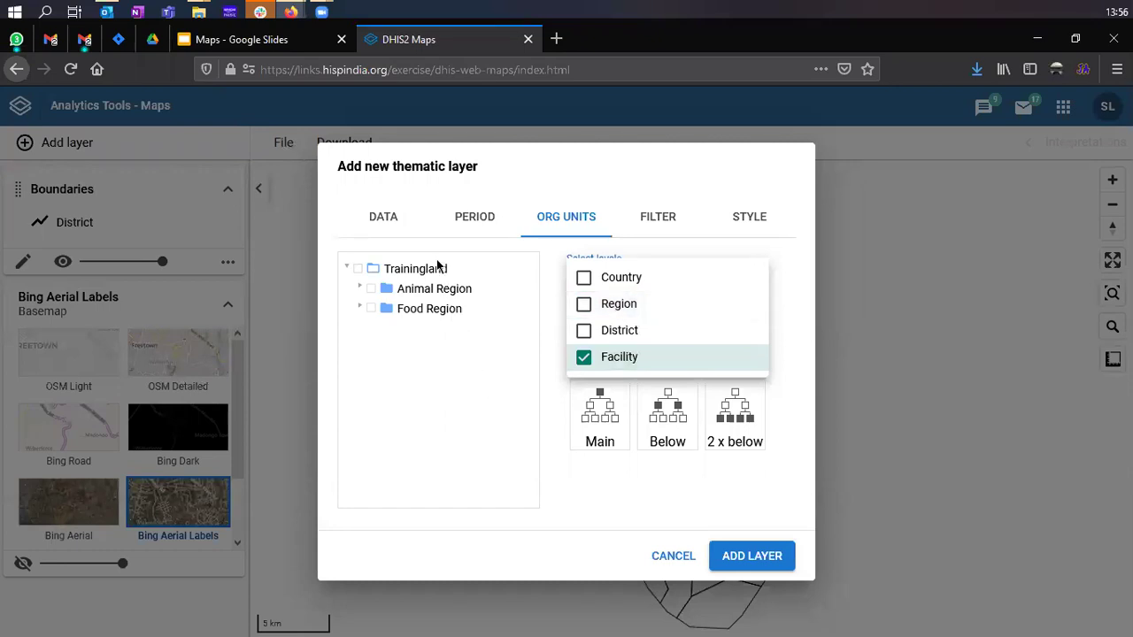
click(438, 266)
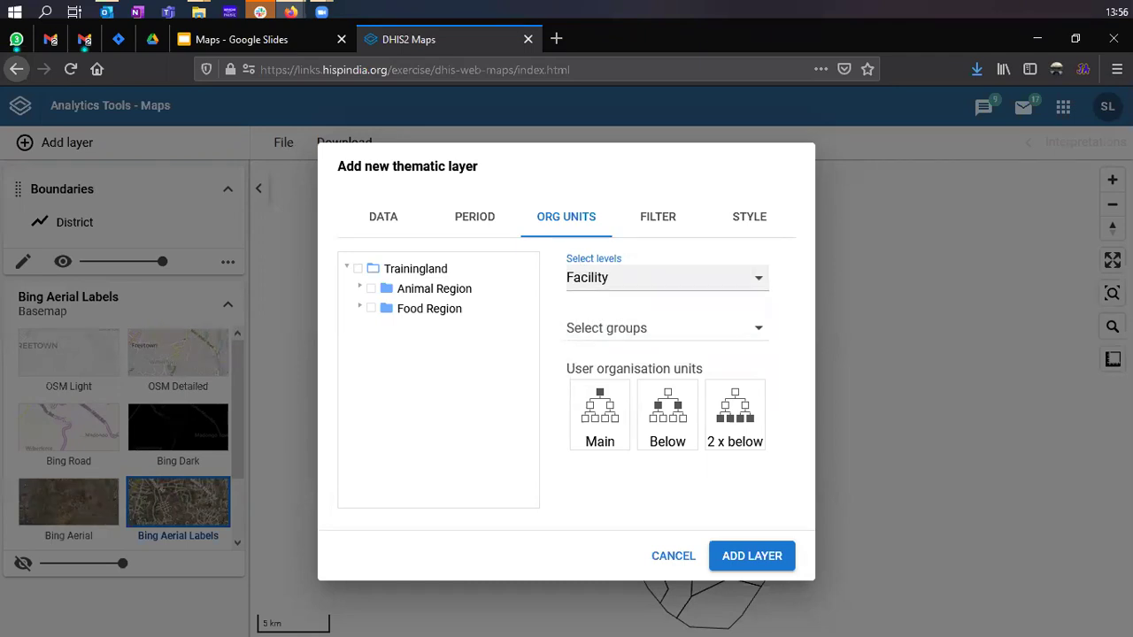
- Look over the filter and style settings of the new thematic layer
click(676, 226)
click(724, 228)
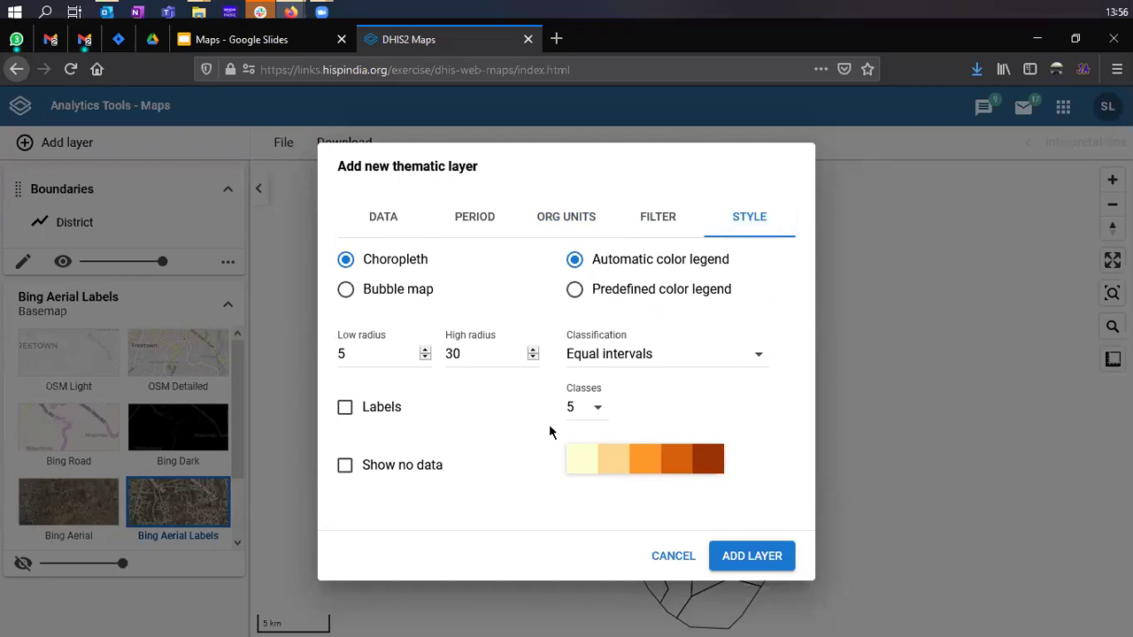
click(664, 232)
click(763, 230)
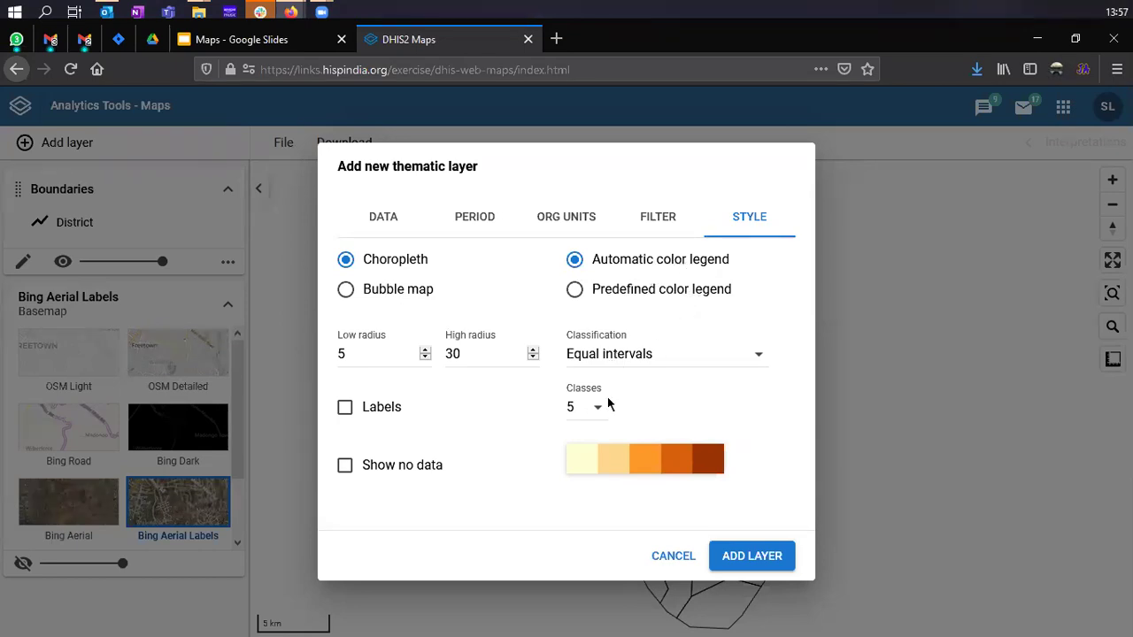
- Look through the available color scales for the thematic layer's automatic color legend, keeping the current scale
click(642, 469)
scroll(653, 354, down, 3)
scroll(649, 389, down, 4)
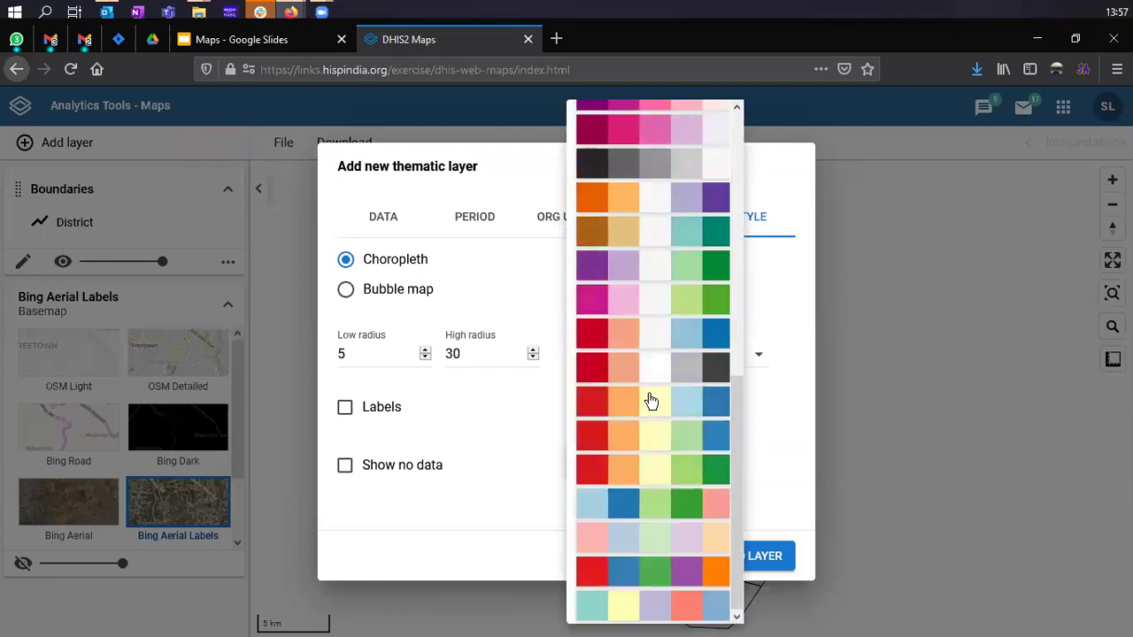
scroll(650, 404, up, 7)
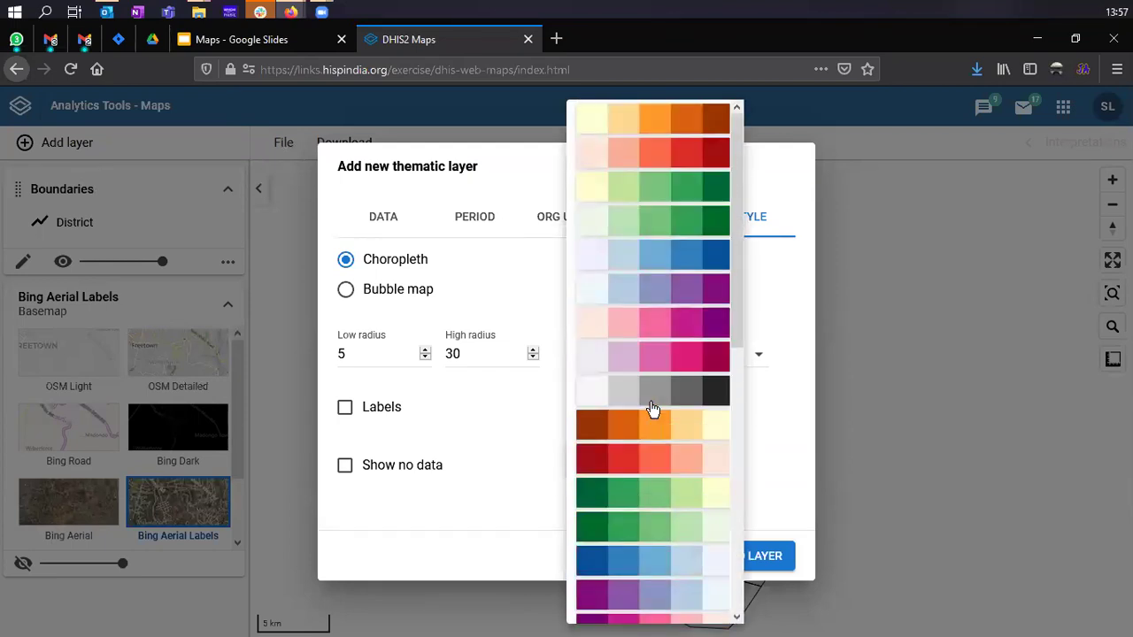
scroll(652, 408, down, 5)
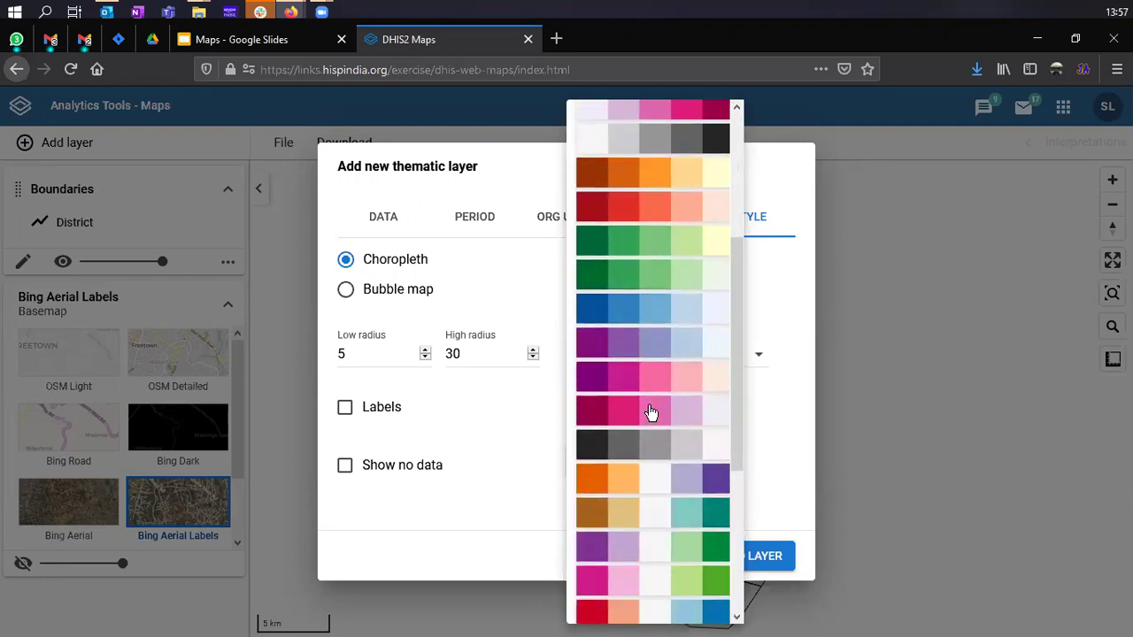
scroll(651, 412, down, 2)
scroll(651, 412, up, 6)
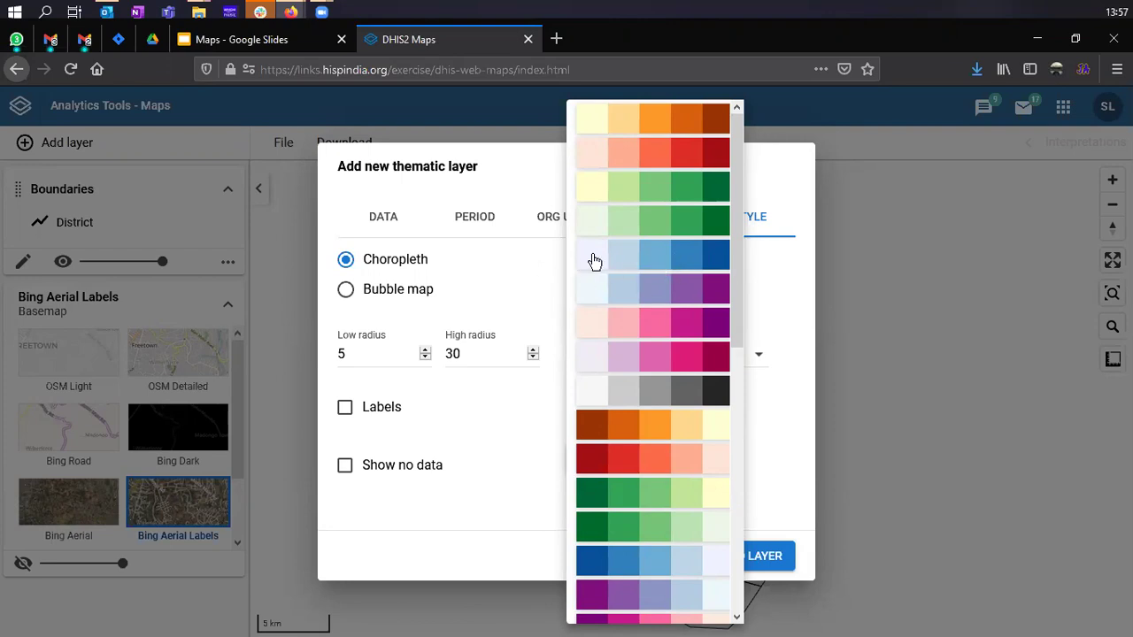
scroll(655, 336, down, 2)
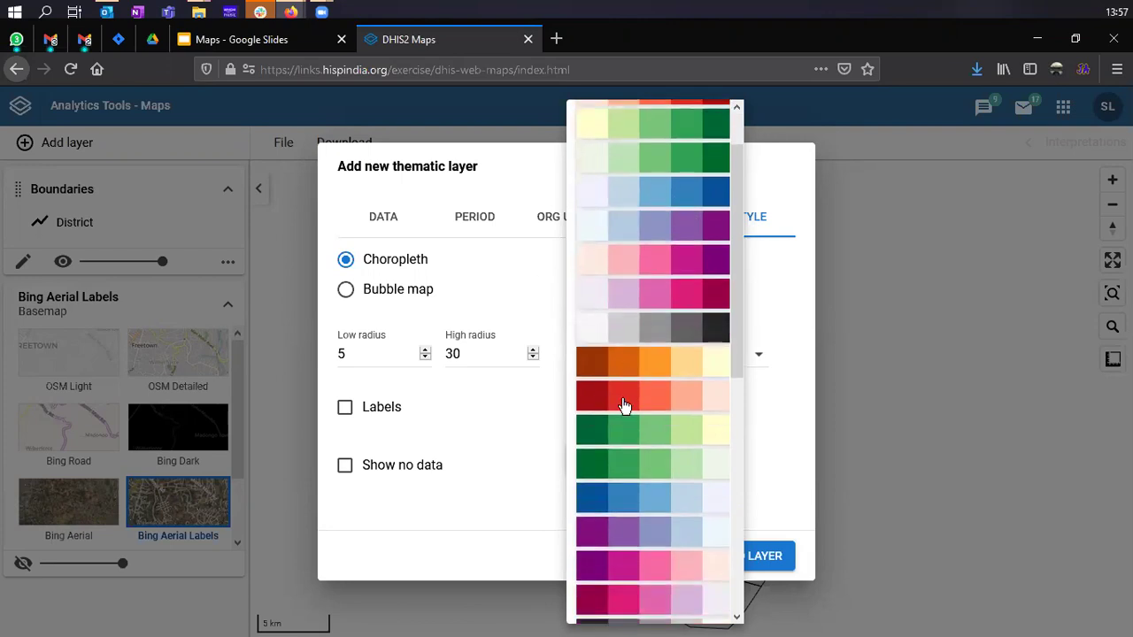
scroll(619, 443, down, 2)
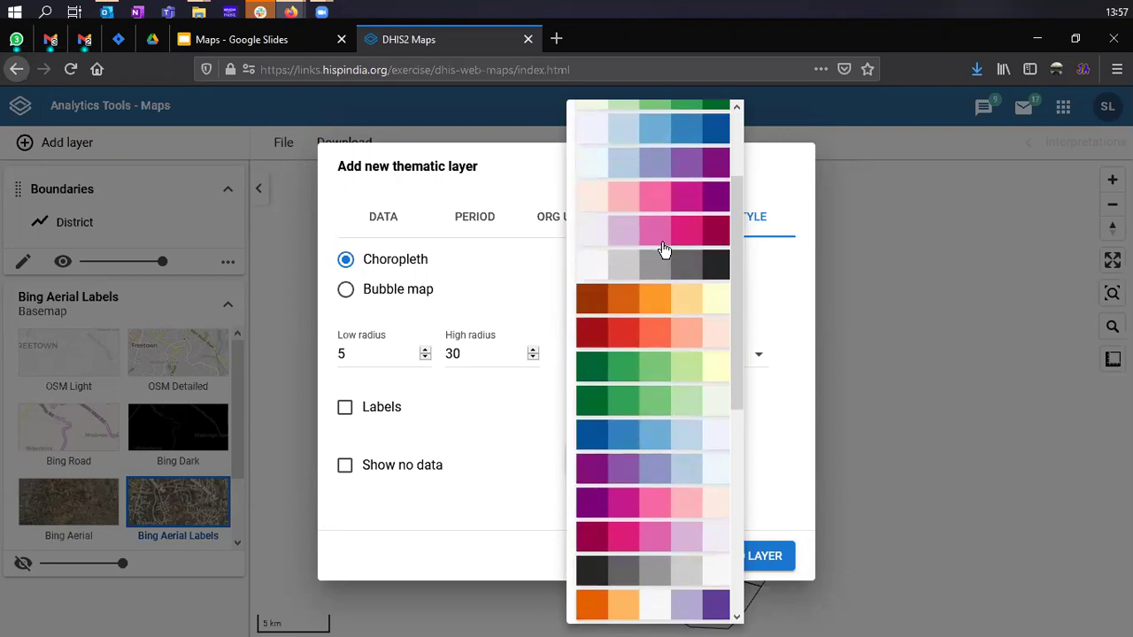
scroll(660, 266, up, 2)
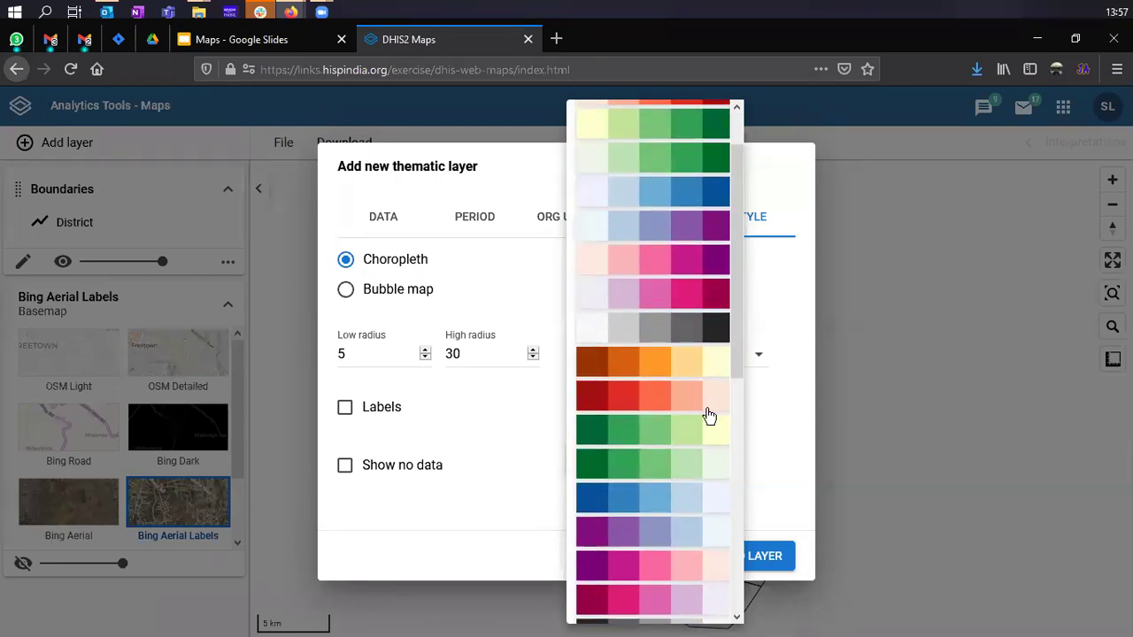
scroll(703, 418, down, 5)
scroll(688, 433, up, 3)
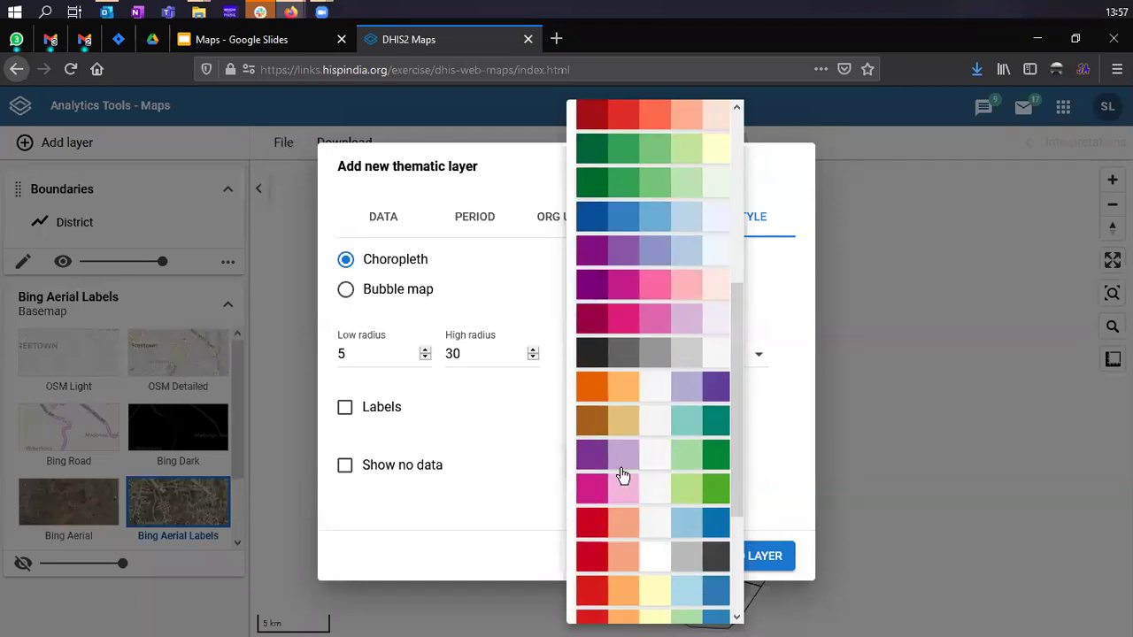
scroll(622, 478, down, 1)
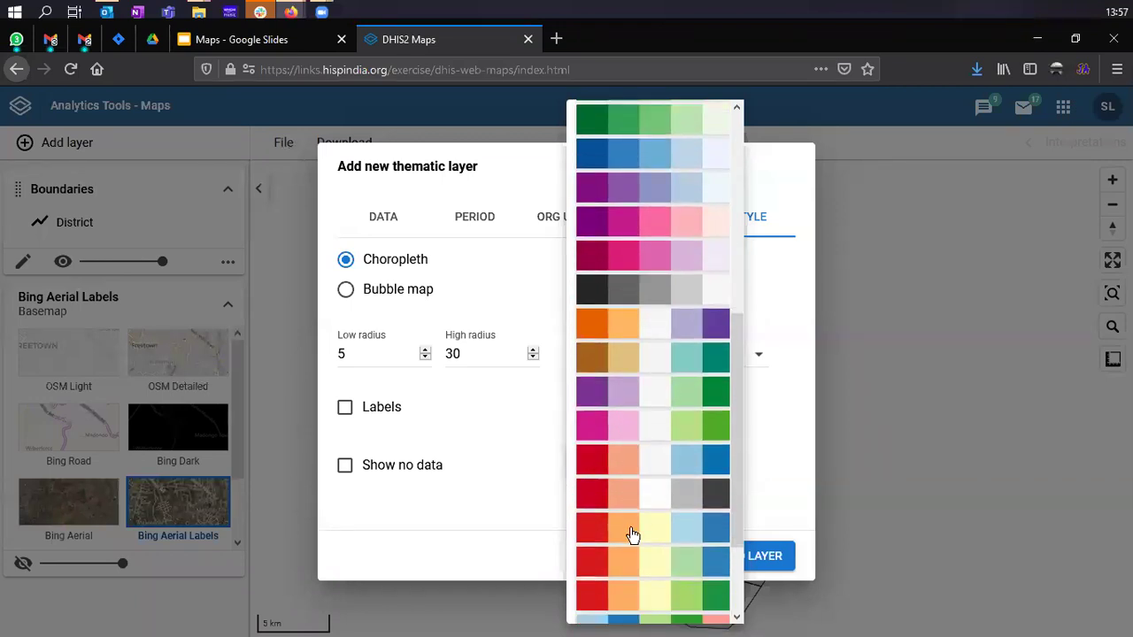
scroll(632, 535, up, 3)
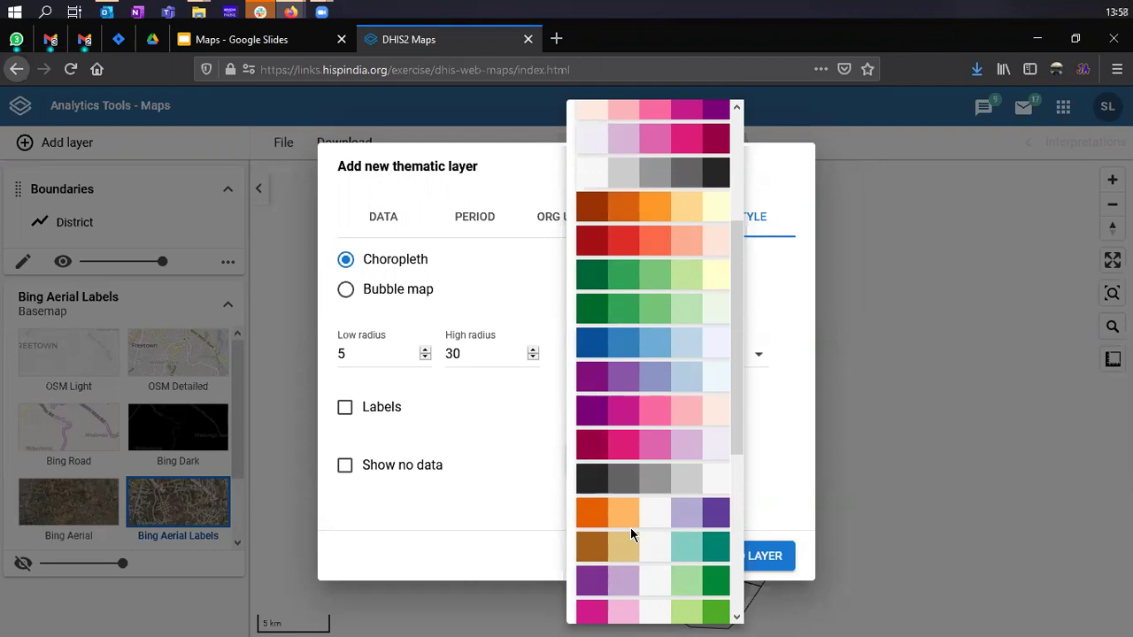
scroll(647, 406, up, 3)
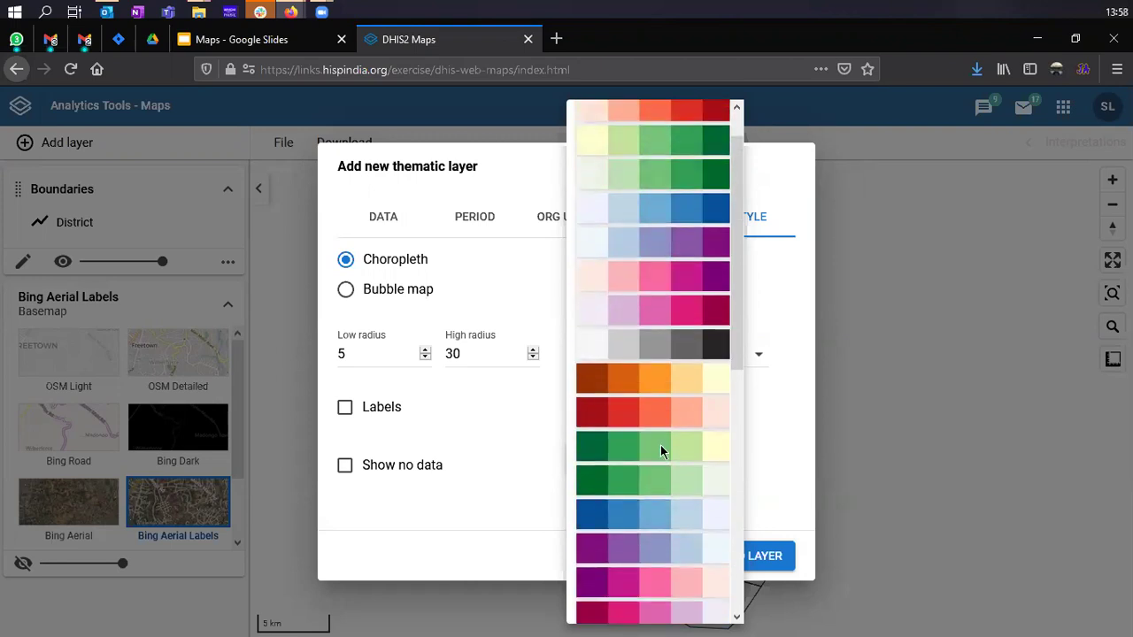
scroll(660, 445, down, 10)
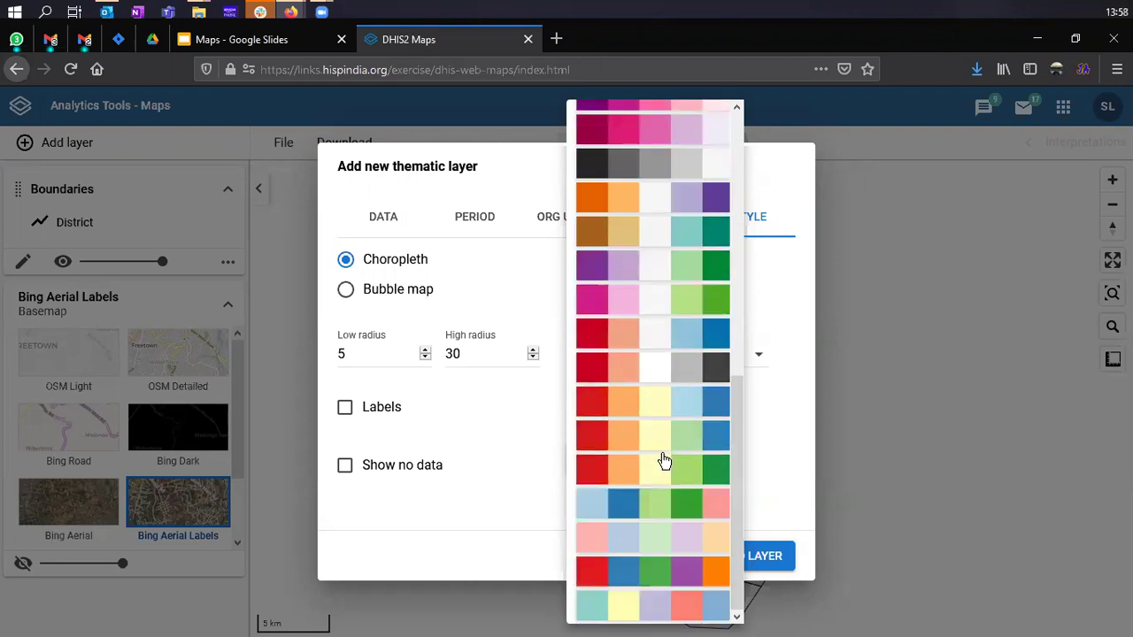
click(549, 447)
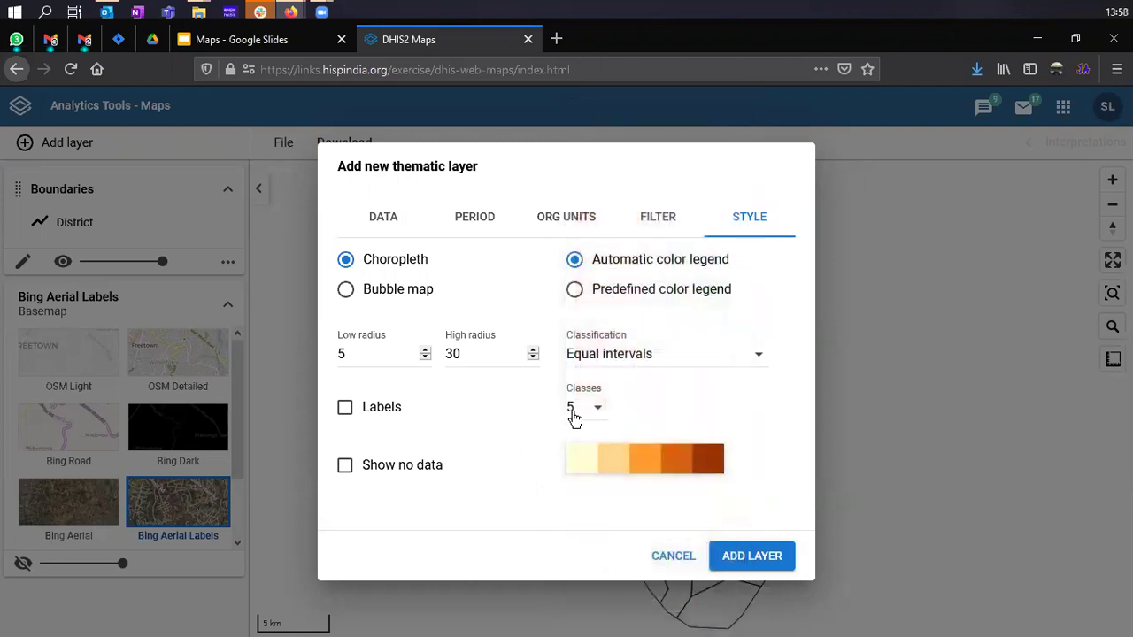
- Try the predefined color legend, browse its legend sets without choosing one, and return to the automatic color legend
click(641, 301)
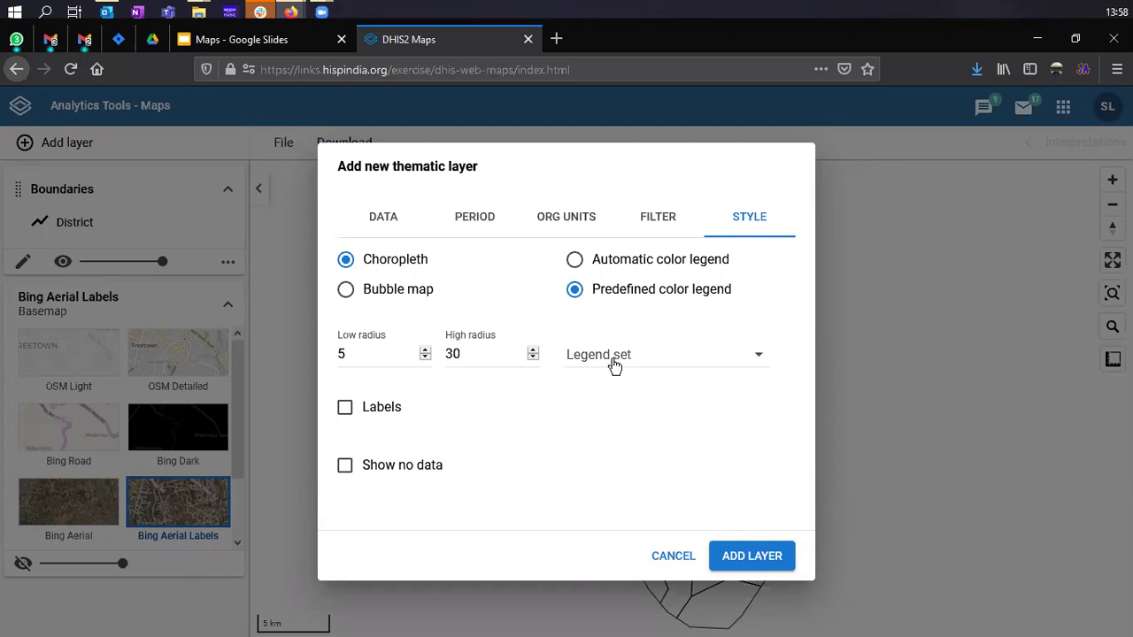
click(616, 361)
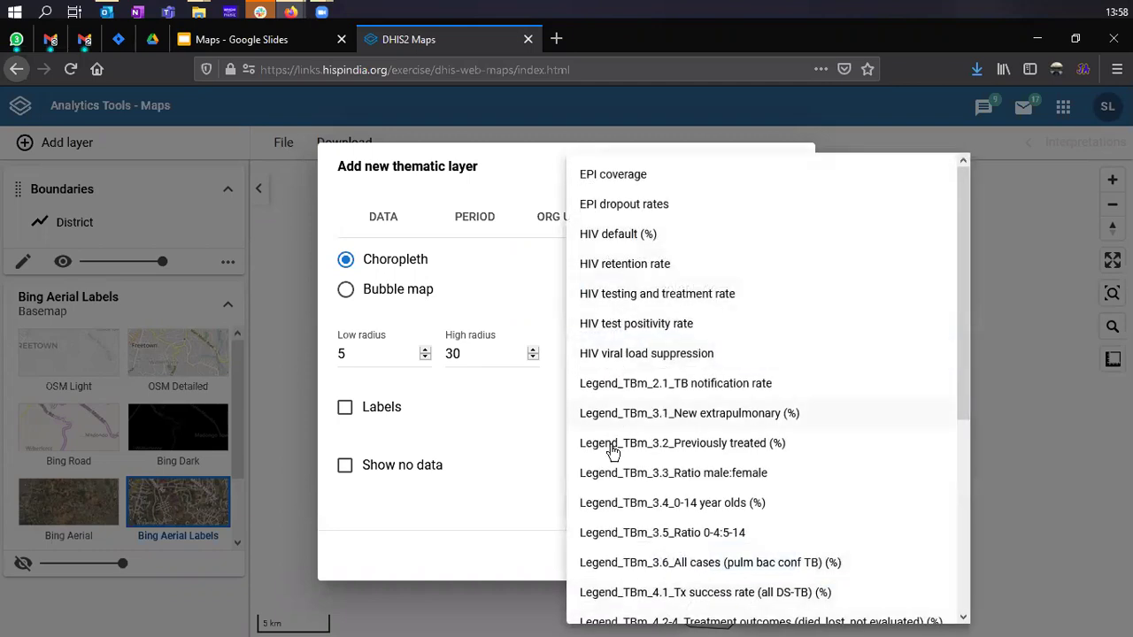
scroll(637, 345, down, 5)
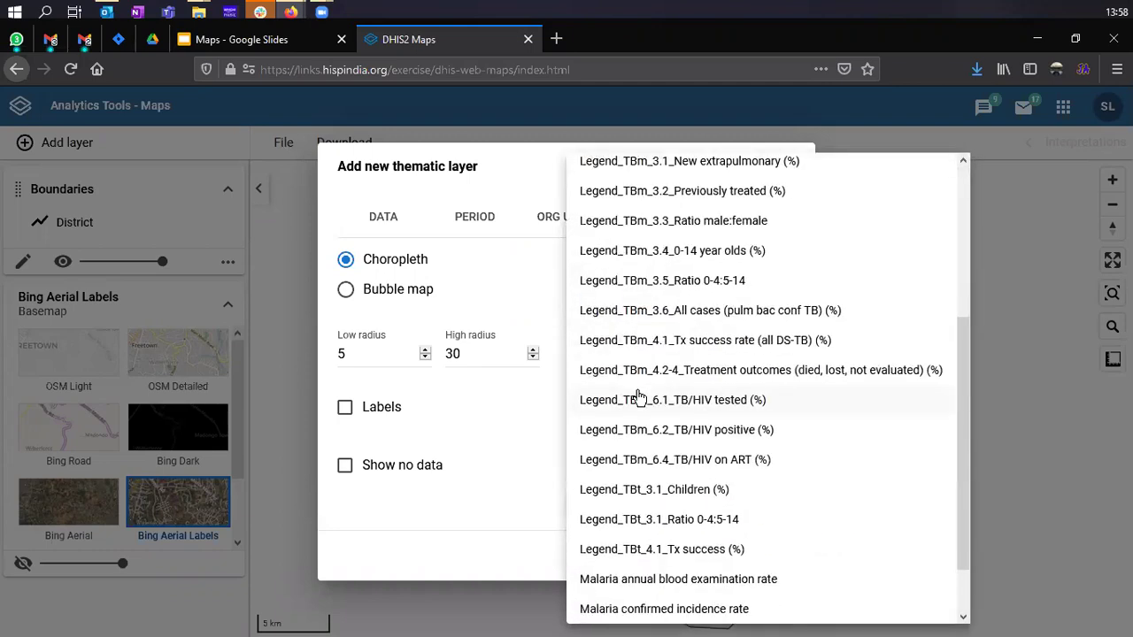
scroll(642, 602, up, 5)
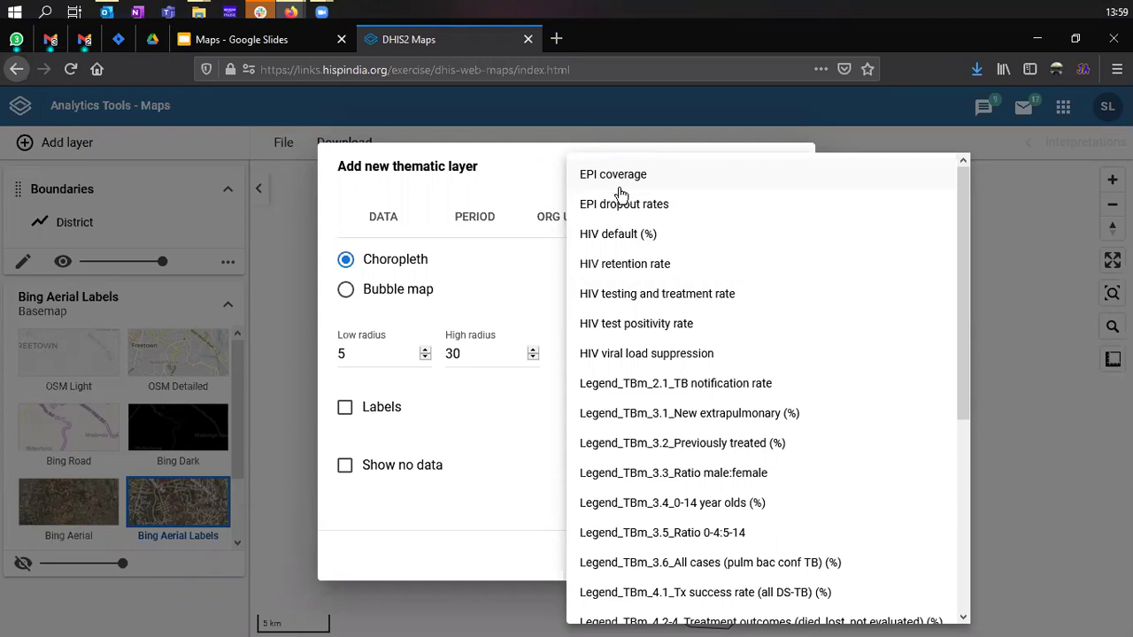
click(457, 430)
scroll(633, 499, down, 4)
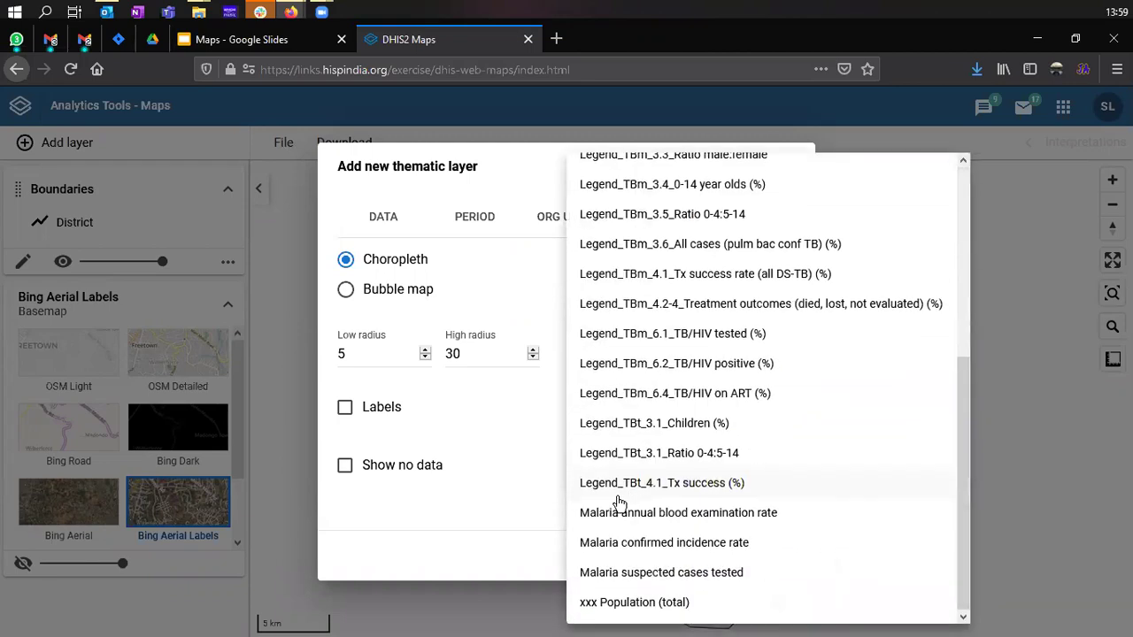
click(488, 475)
click(624, 276)
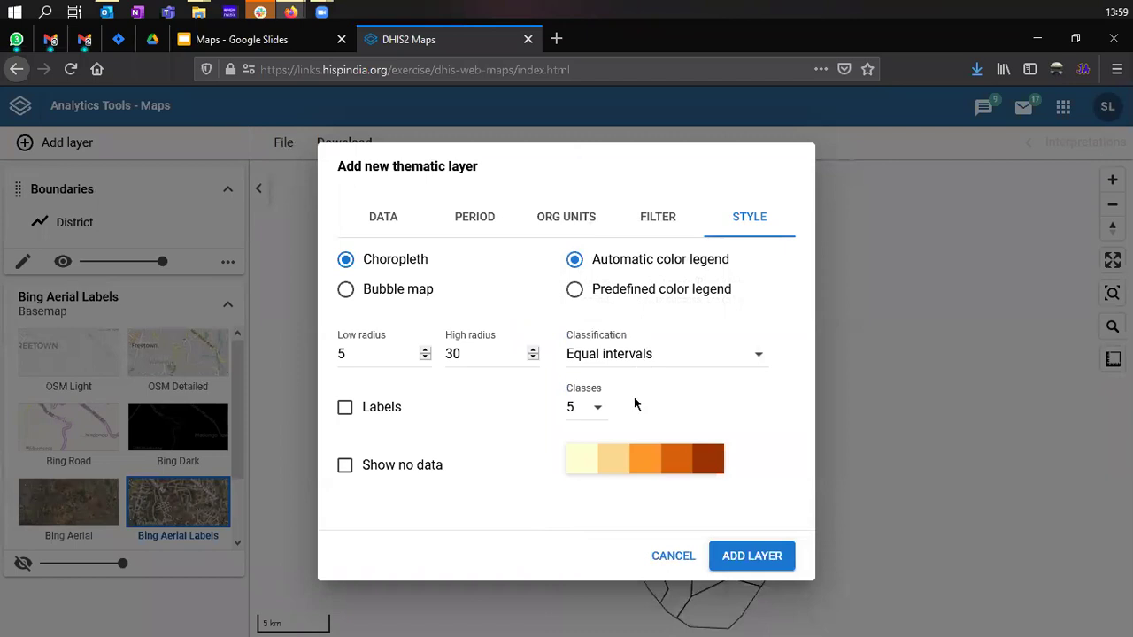
- Look again at the color scale choices and at the low and high radius settings of the thematic layer
click(631, 467)
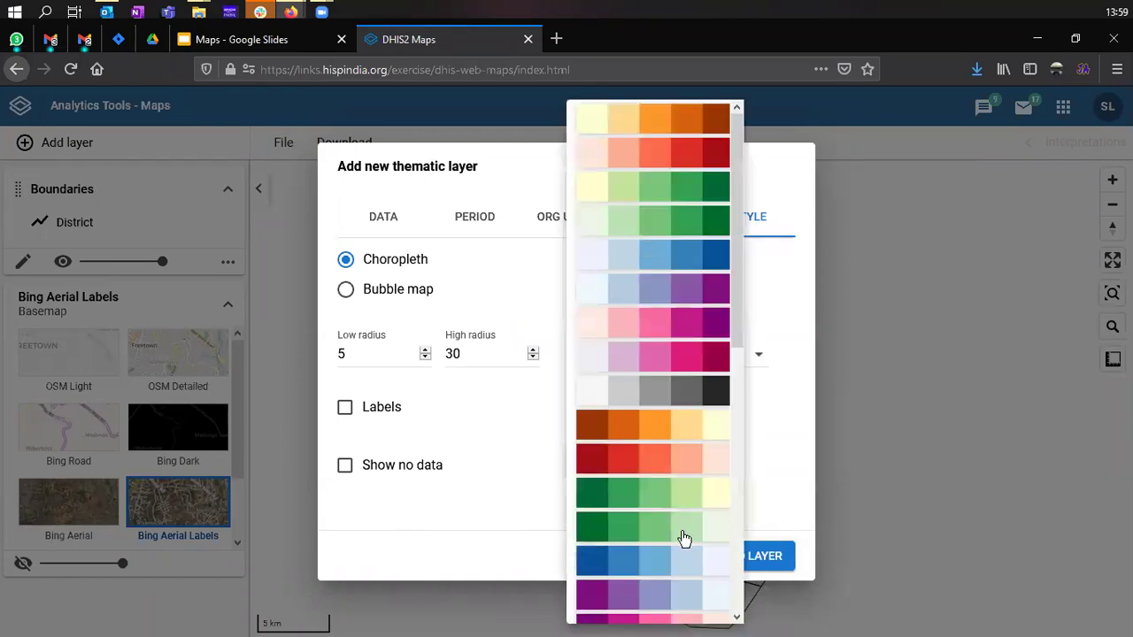
click(517, 459)
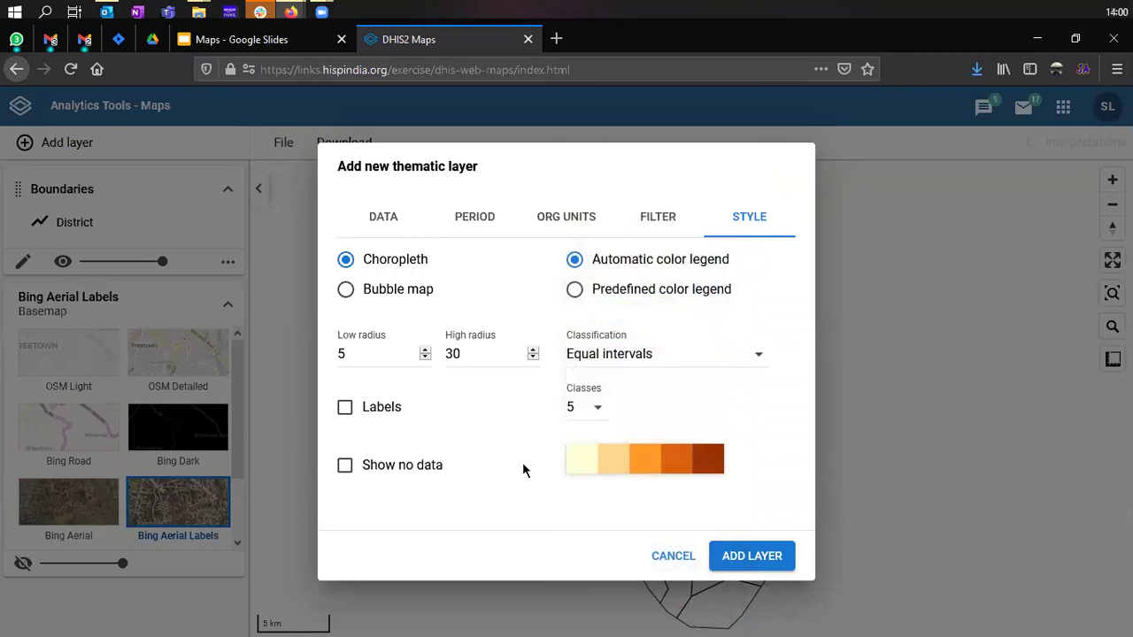
click(362, 358)
click(481, 357)
click(390, 360)
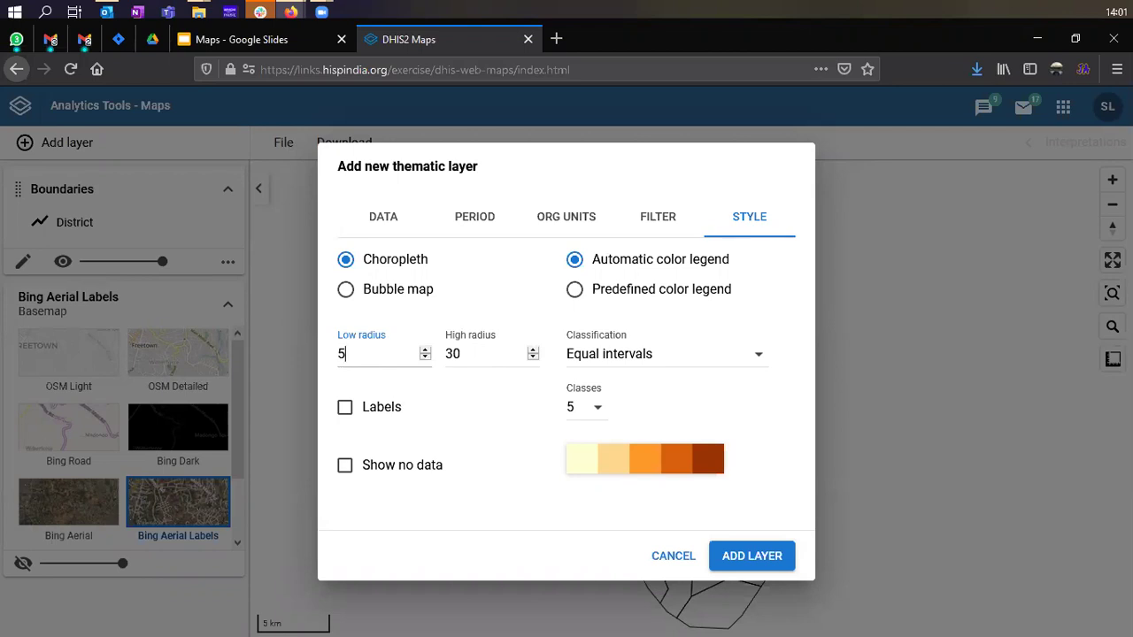
- Turn on the thematic layer's labels, view their font color options, and turn the labels off again
click(374, 416)
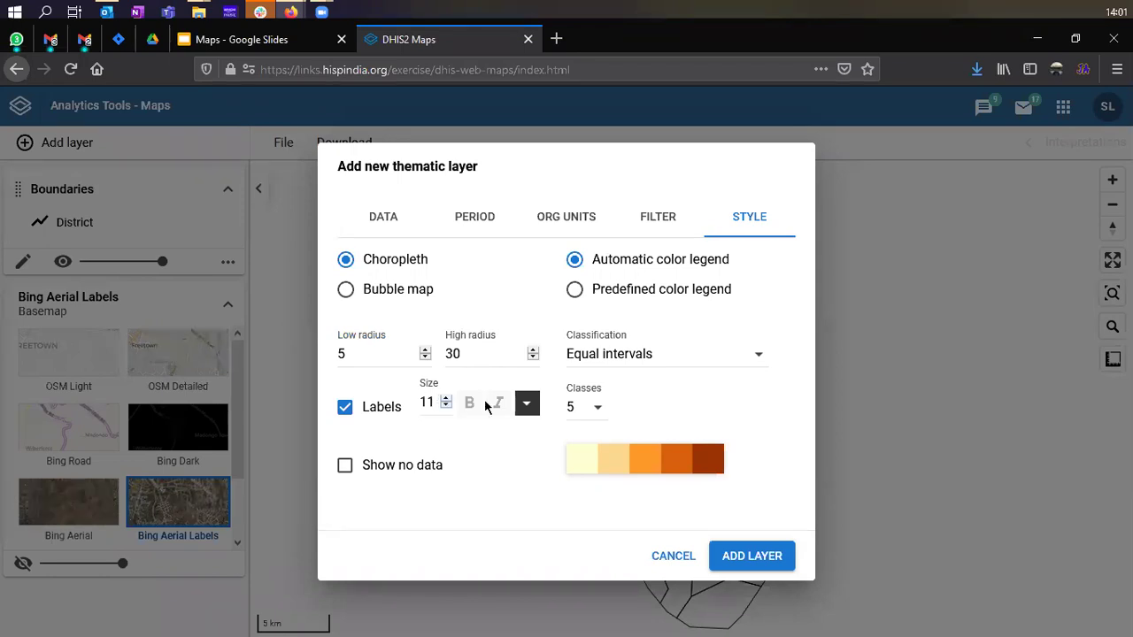
click(526, 407)
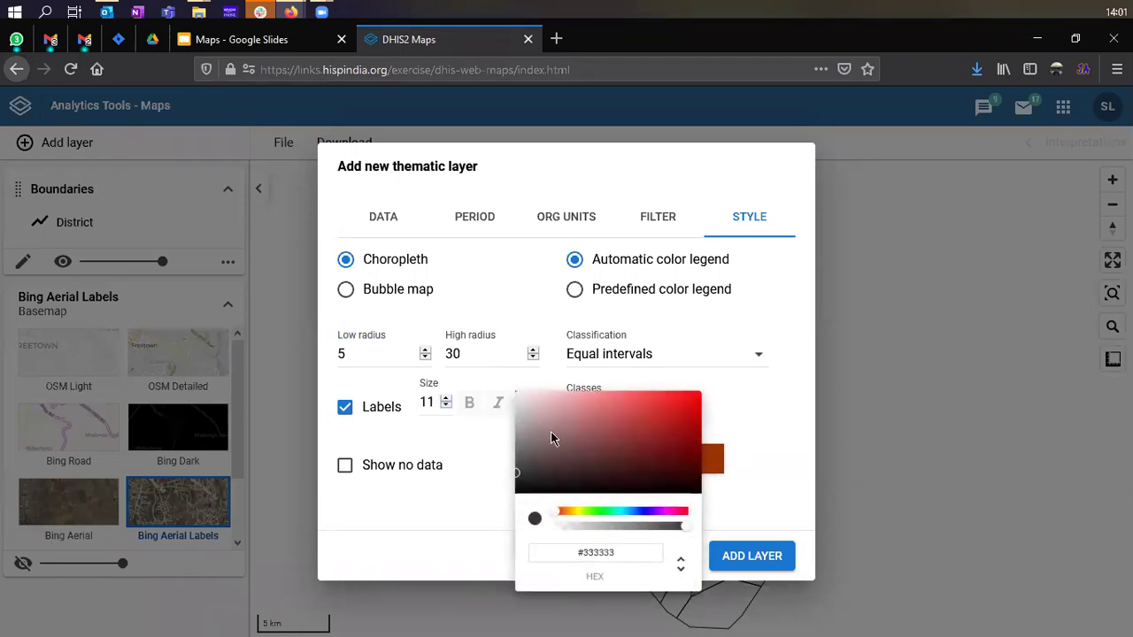
click(452, 447)
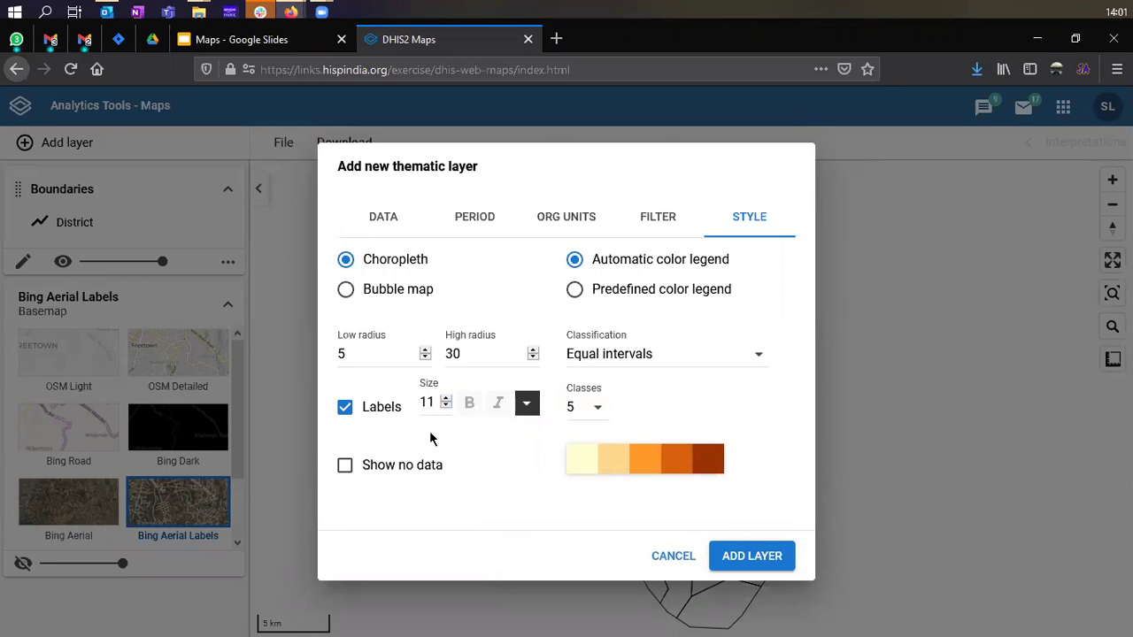
click(365, 407)
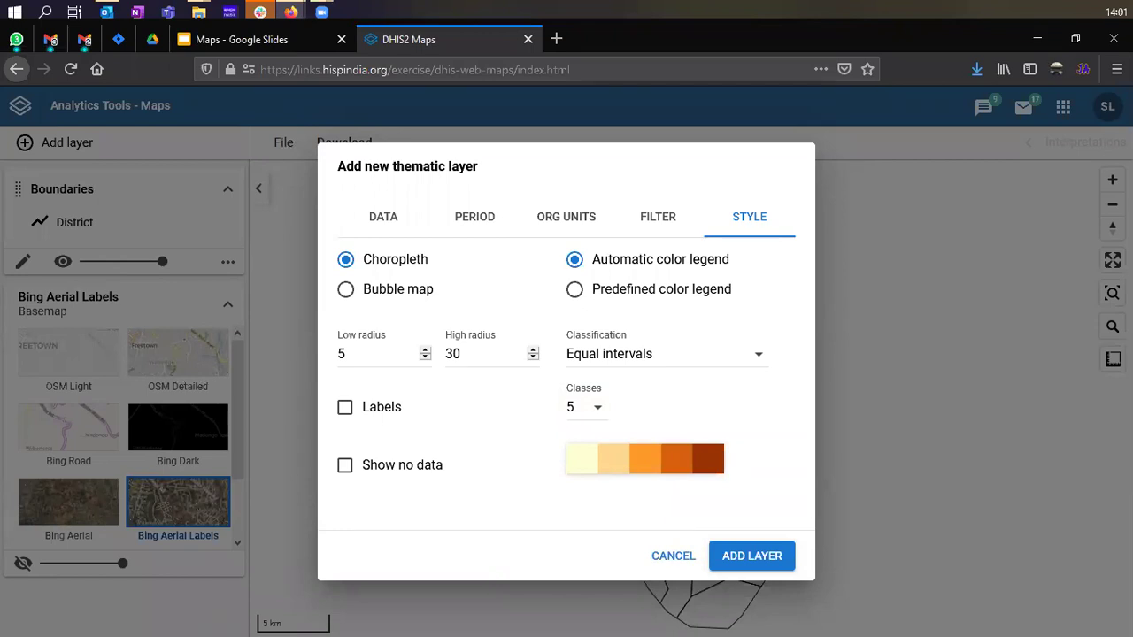
- Recheck the data, period, organisation unit and style settings, and add the thematic layer to the map
click(376, 233)
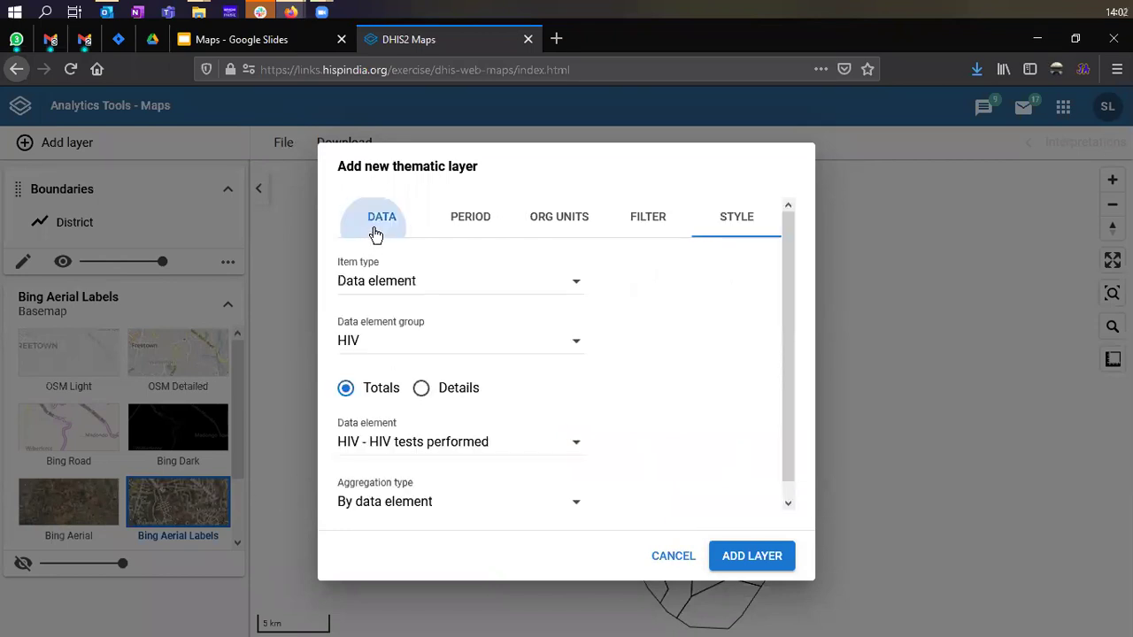
scroll(413, 327, down, 1)
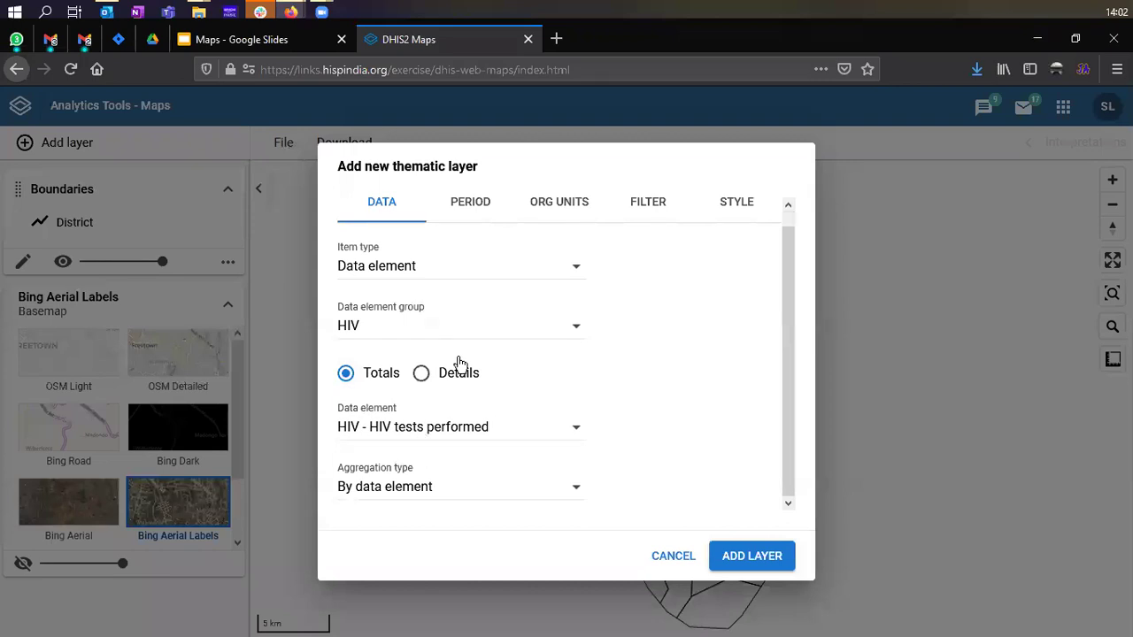
click(471, 203)
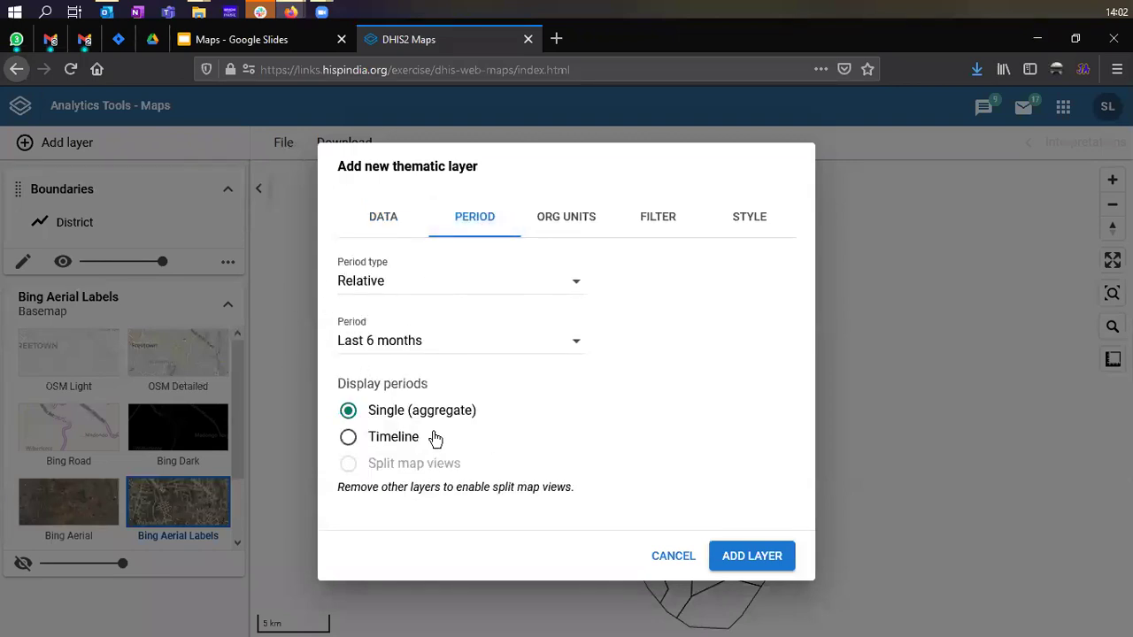
click(575, 220)
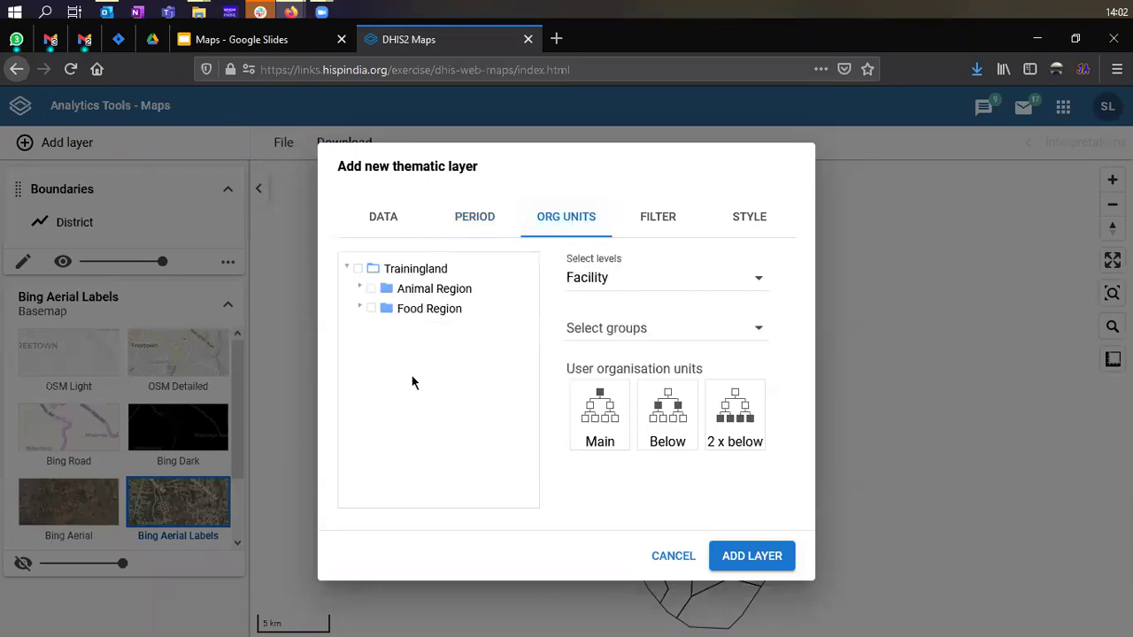
click(422, 269)
click(733, 227)
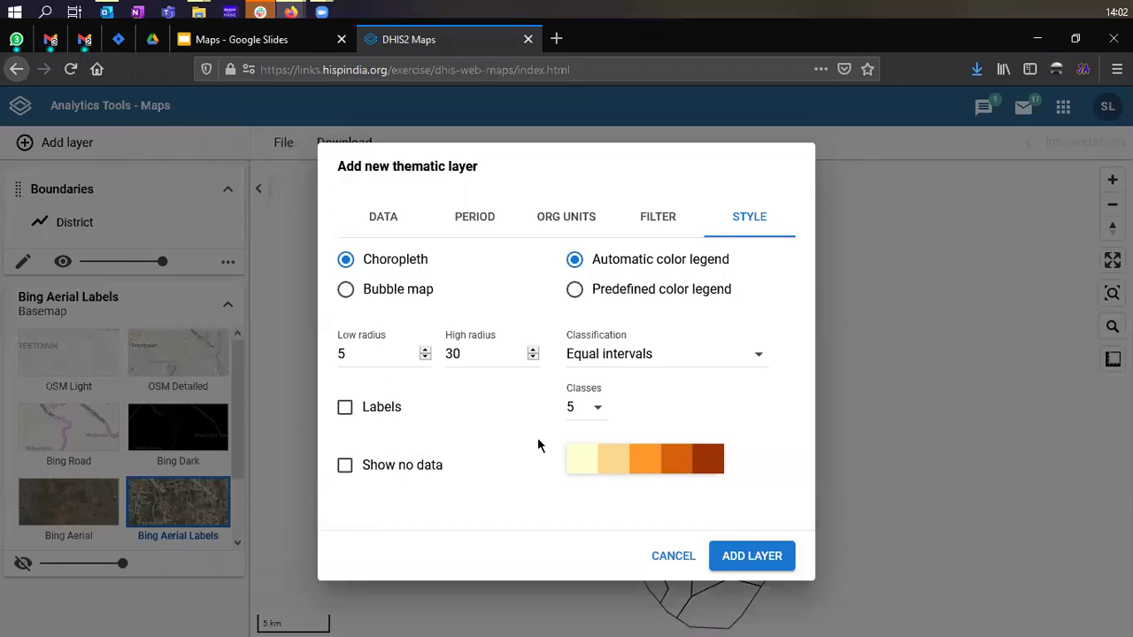
click(745, 557)
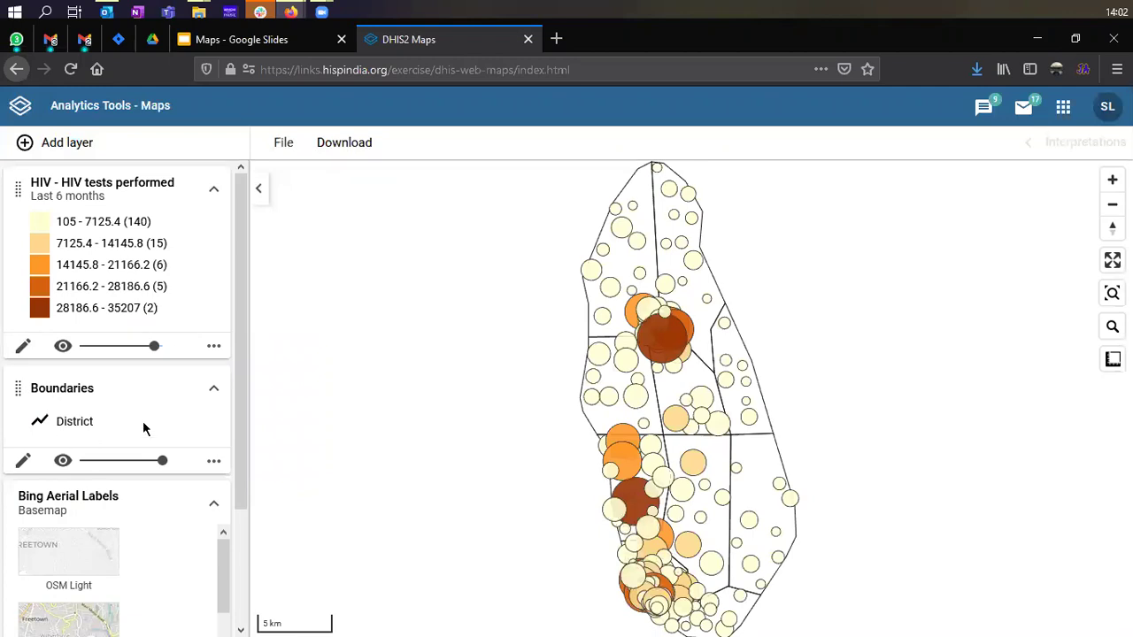
- Zoom in on the map and inspect the values of individual facility circles
scroll(500, 367, down, 1)
scroll(500, 368, up, 3)
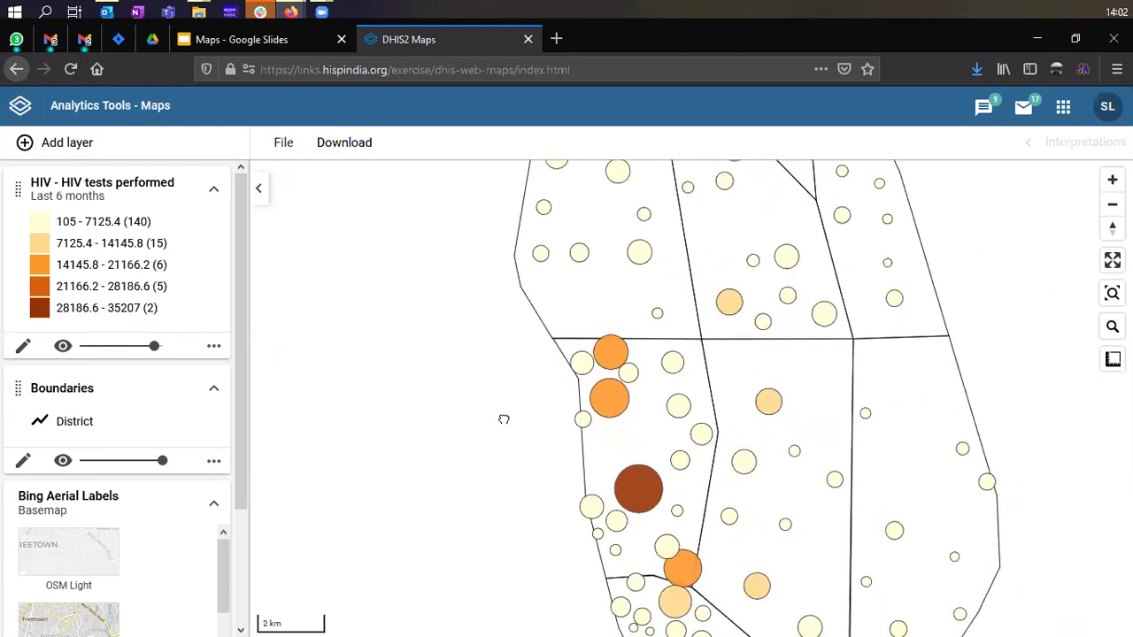
mouse_move(593, 399)
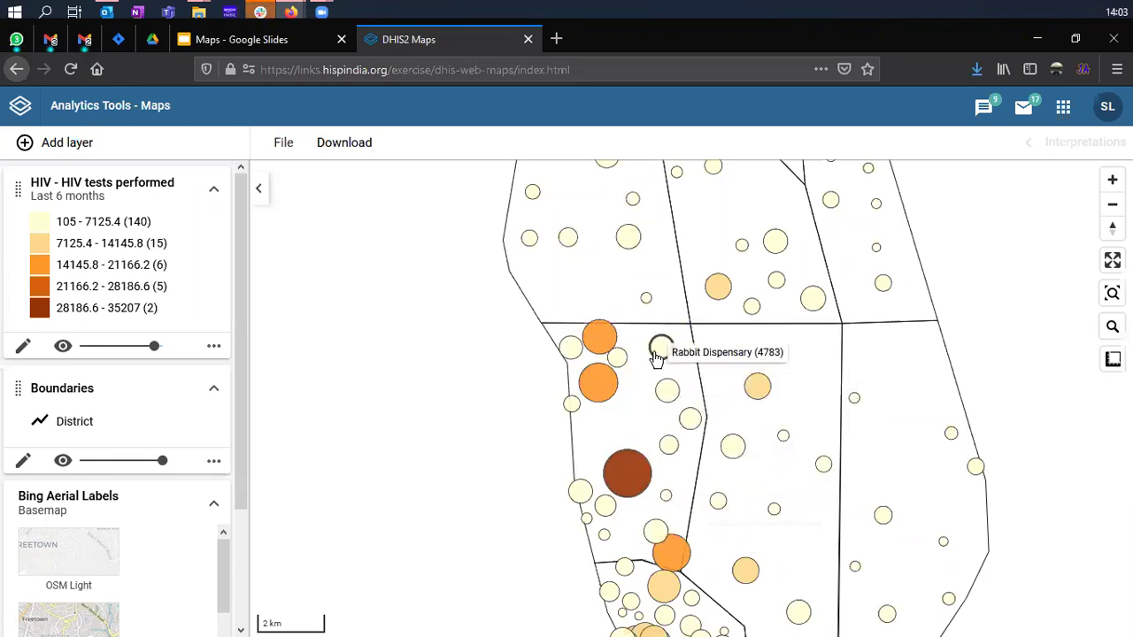
mouse_move(668, 499)
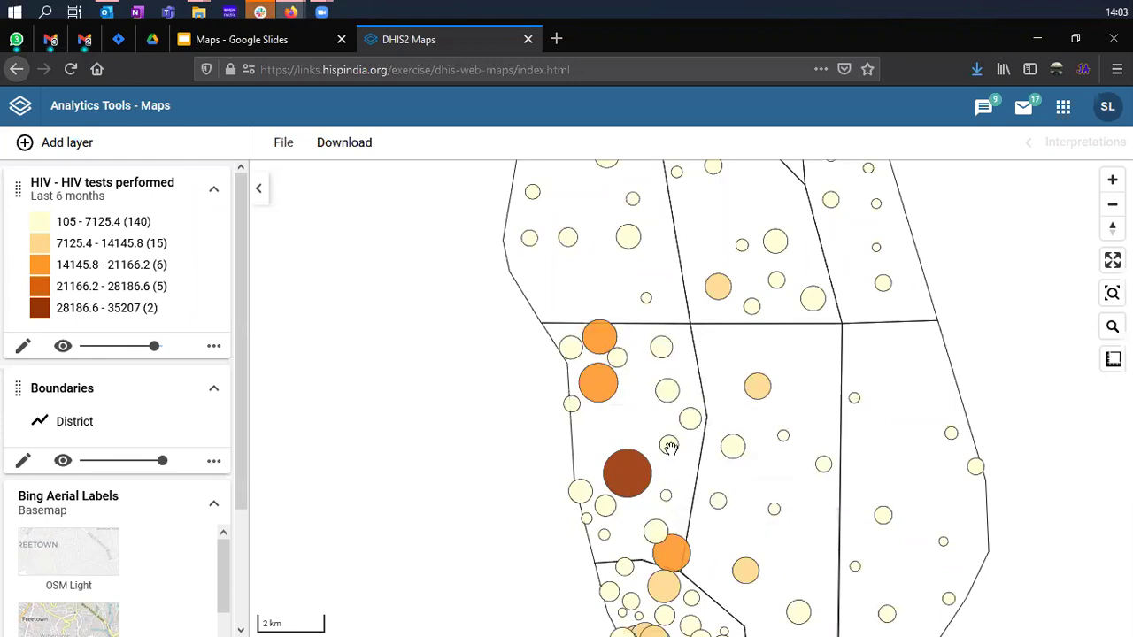
- Compare the values of further facility circles on the zoomed map, including Red Deer Health Centre
mouse_move(667, 393)
mouse_move(597, 400)
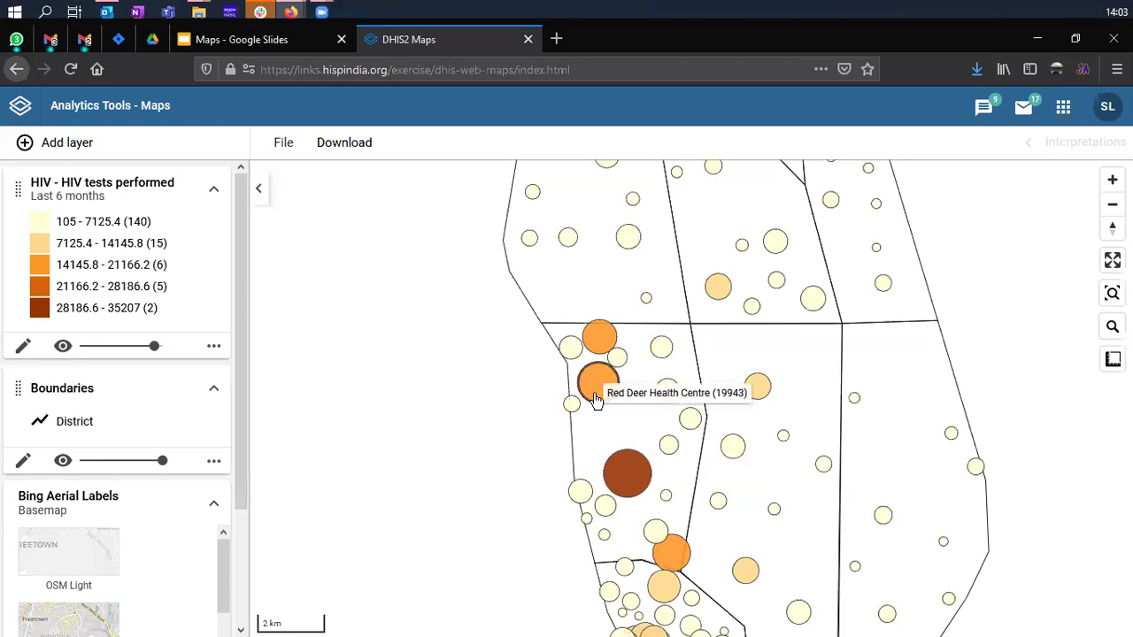
mouse_move(696, 559)
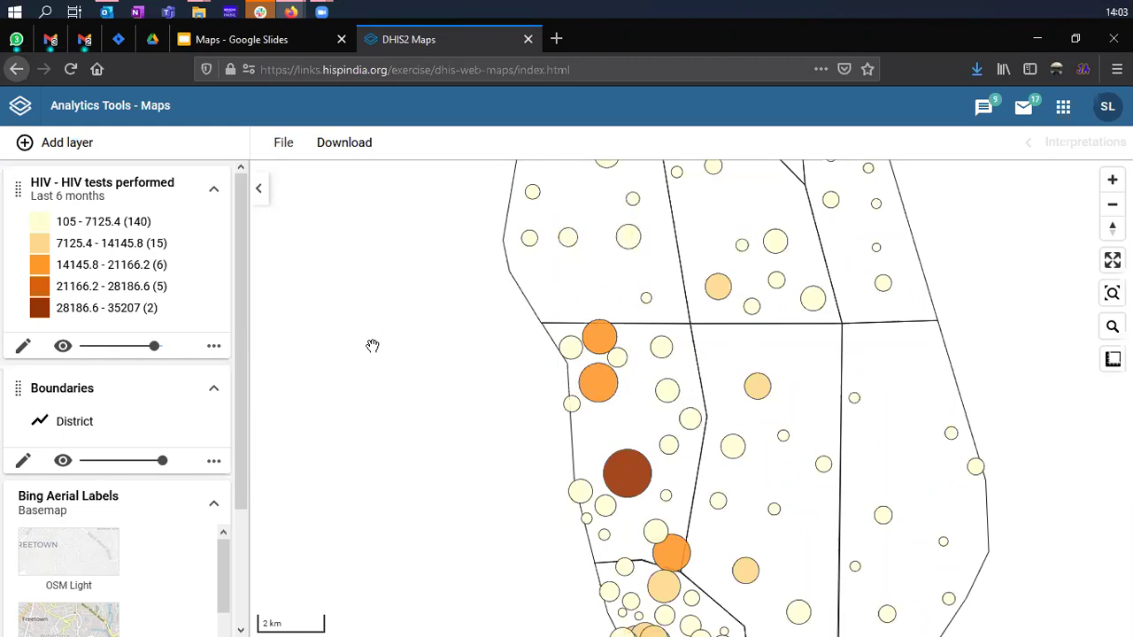
mouse_move(623, 355)
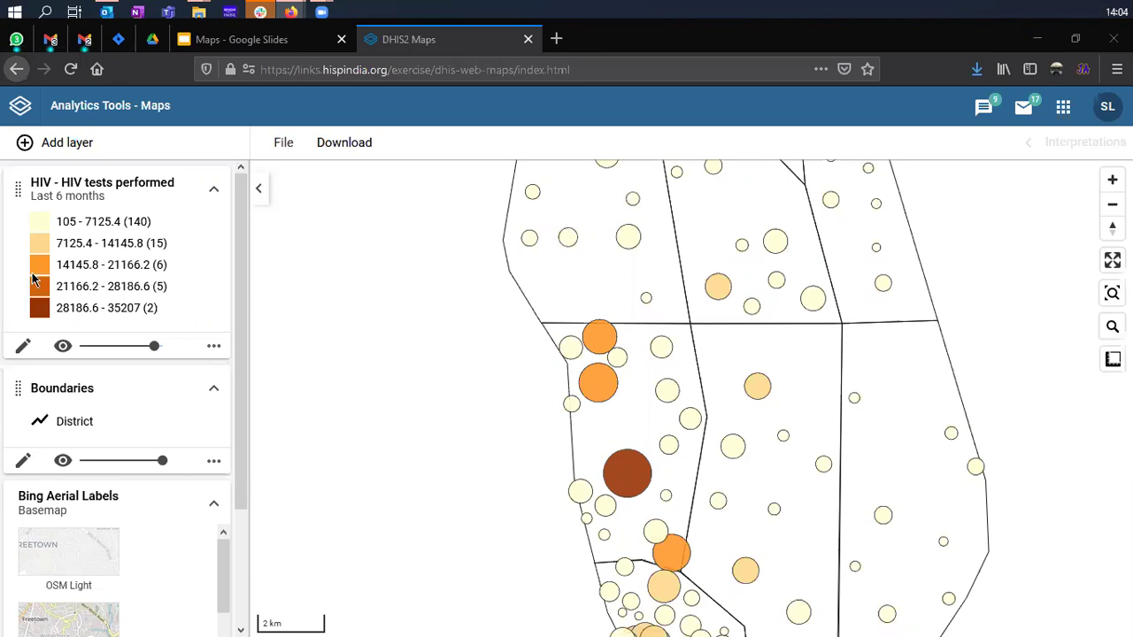
- Reopen the HIV tests thematic layer's style settings and view the classification methods for the automatic color legend
click(23, 348)
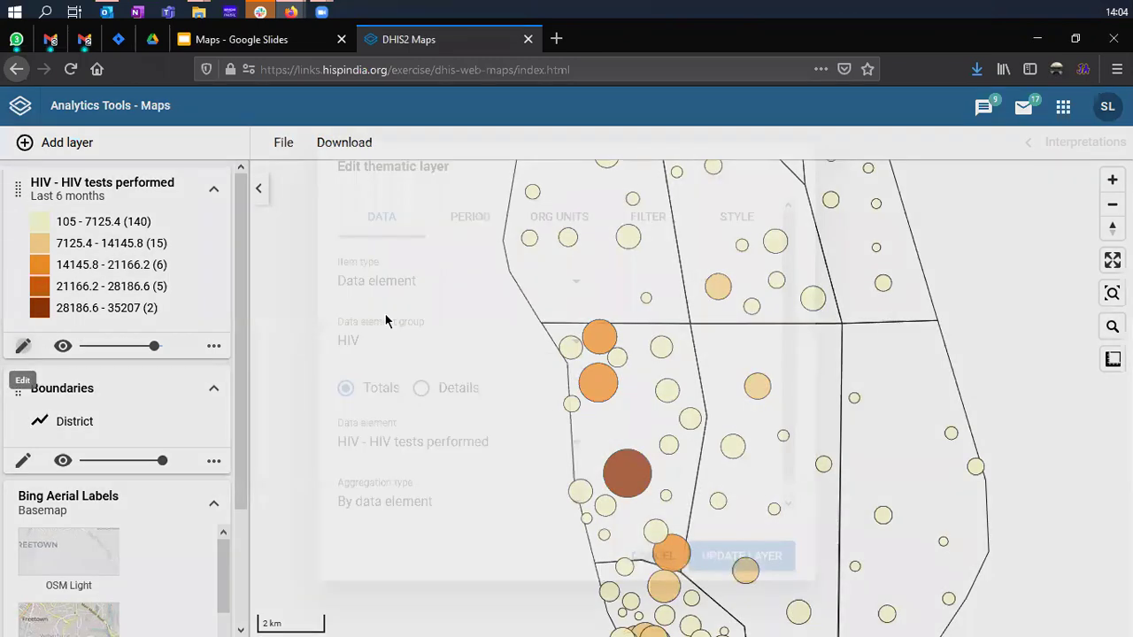
click(724, 231)
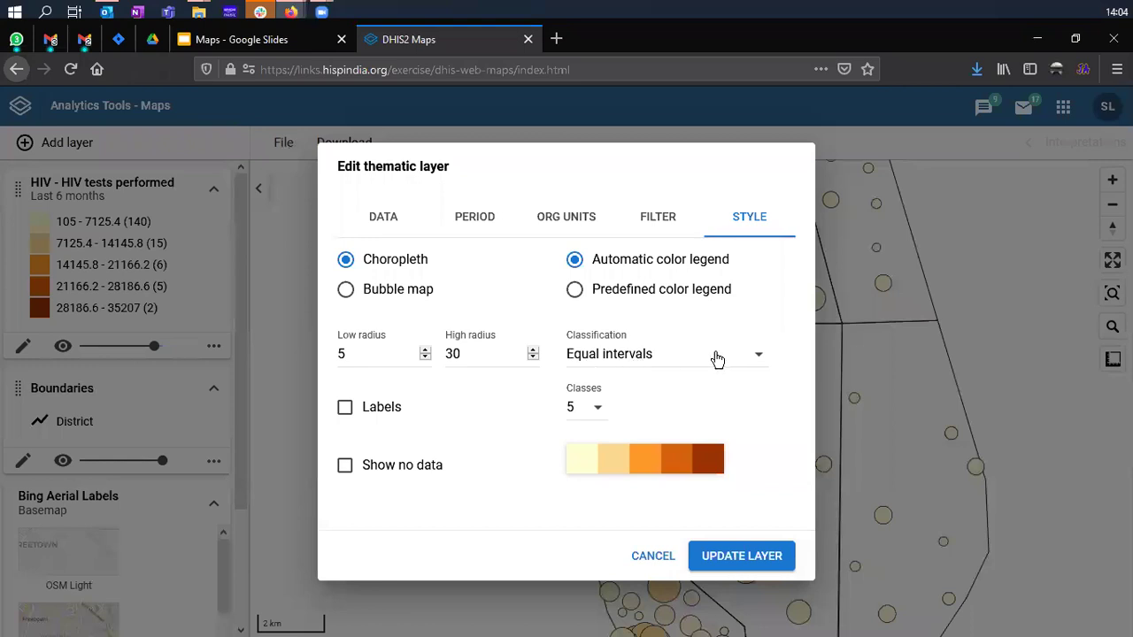
click(759, 361)
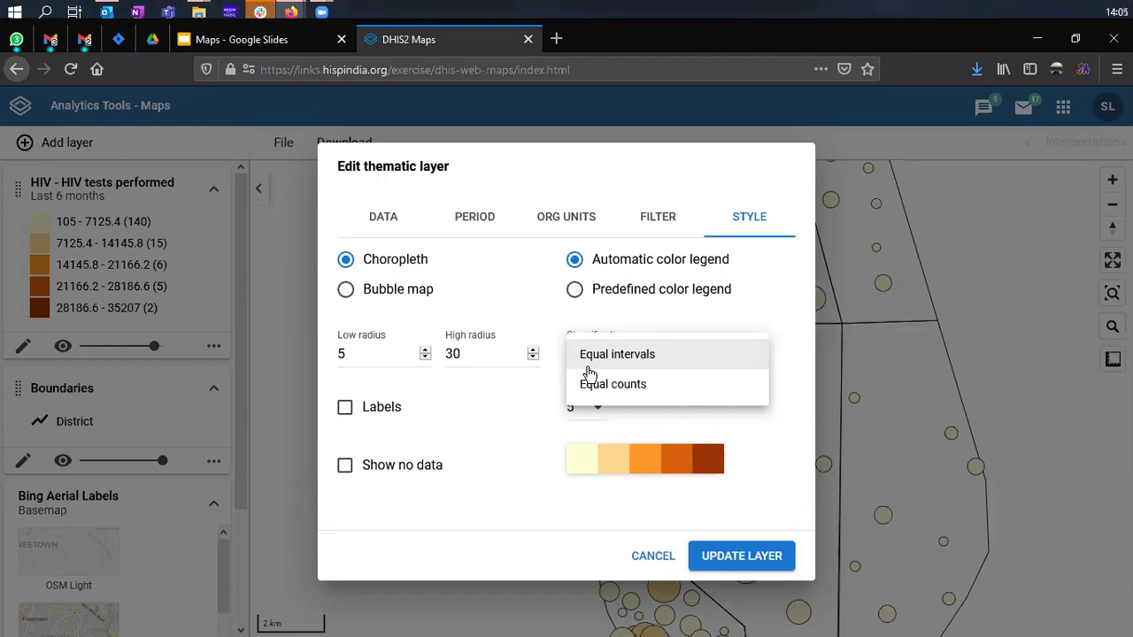
click(536, 418)
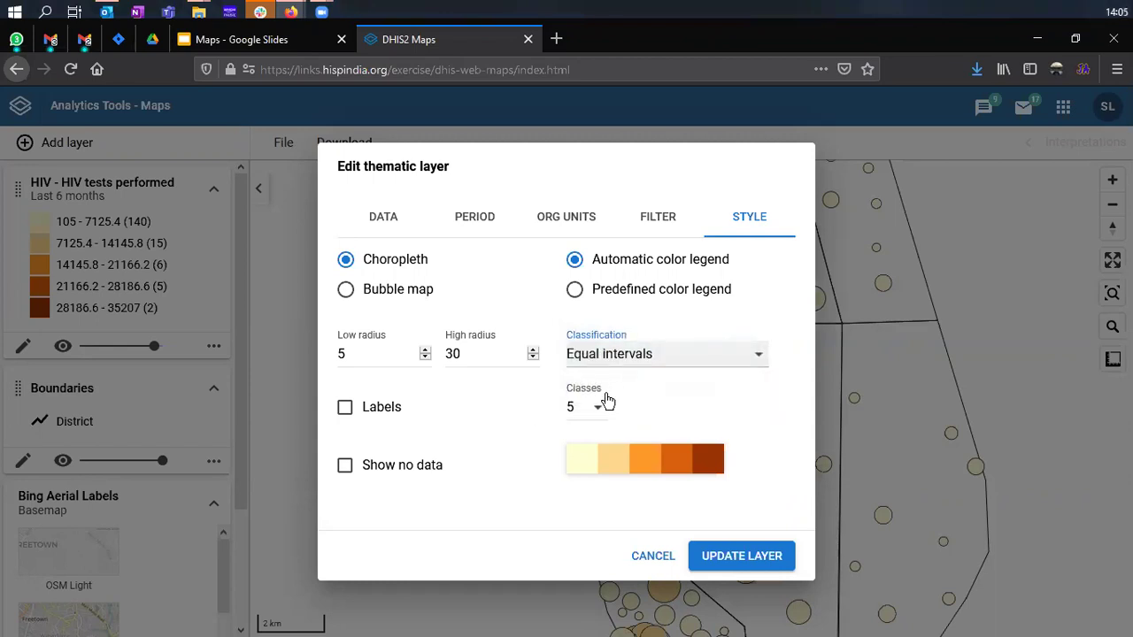
- Switch to a predefined color legend with the EPI coverage set, view the other legend sets, and return to the automatic color legend
click(644, 298)
click(628, 356)
click(606, 180)
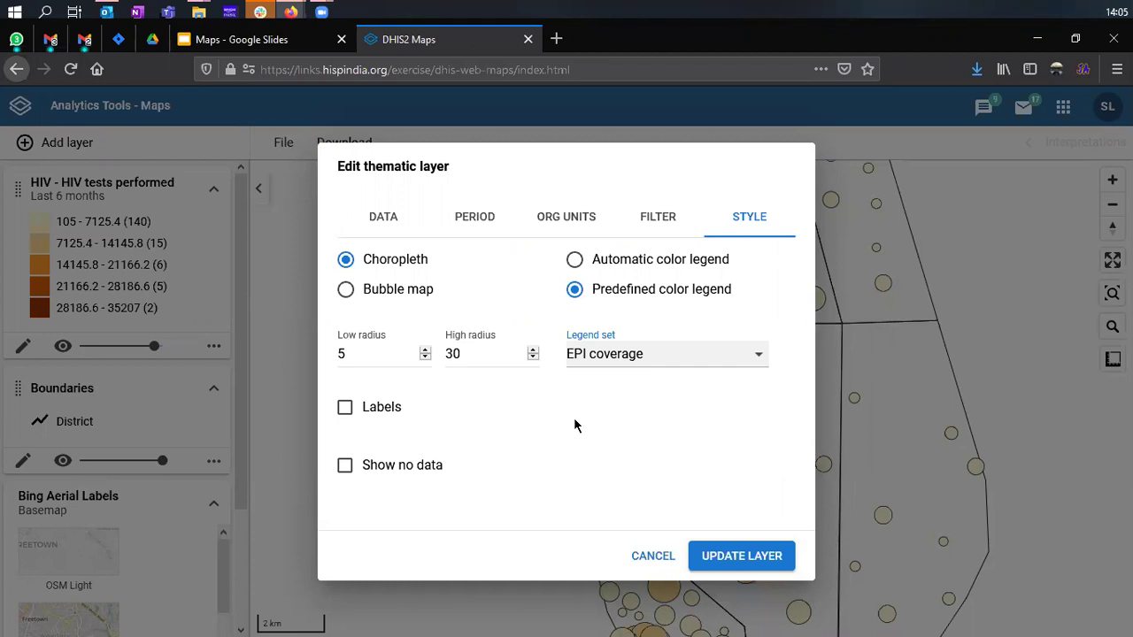
click(626, 360)
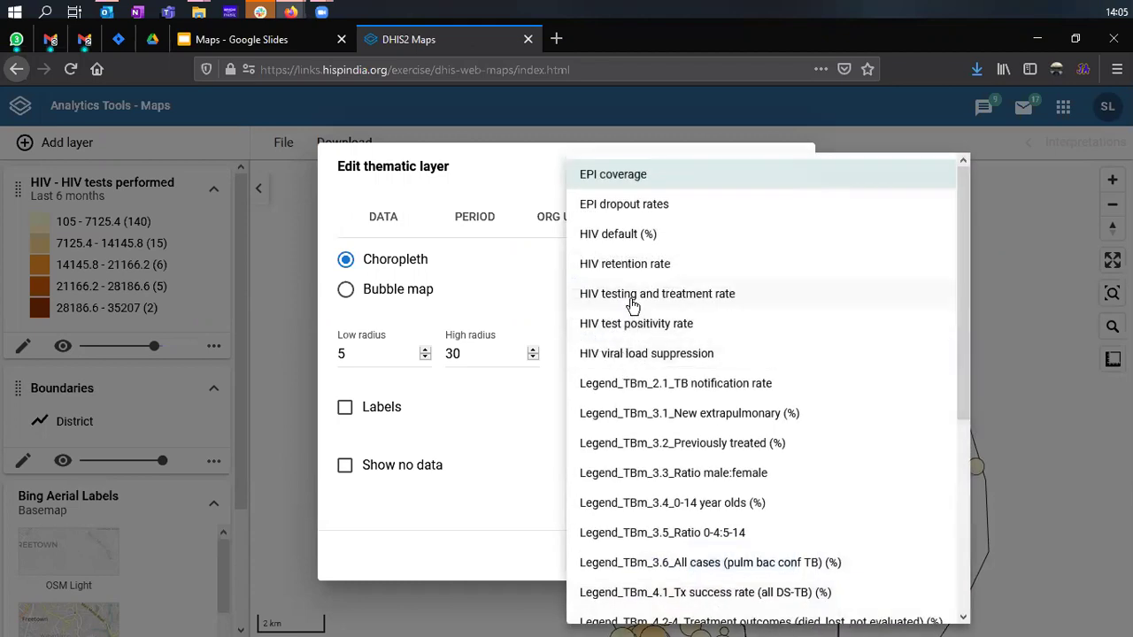
click(563, 352)
click(611, 259)
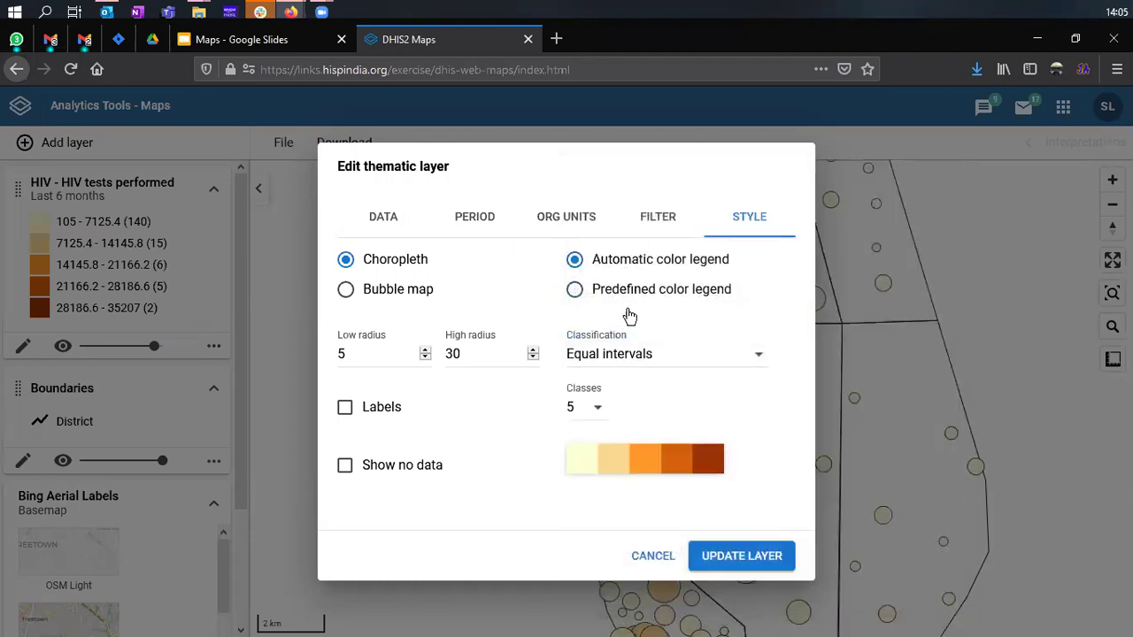
- View the choices for the number of classes, keep 5, and update the thematic layer
click(595, 411)
click(537, 434)
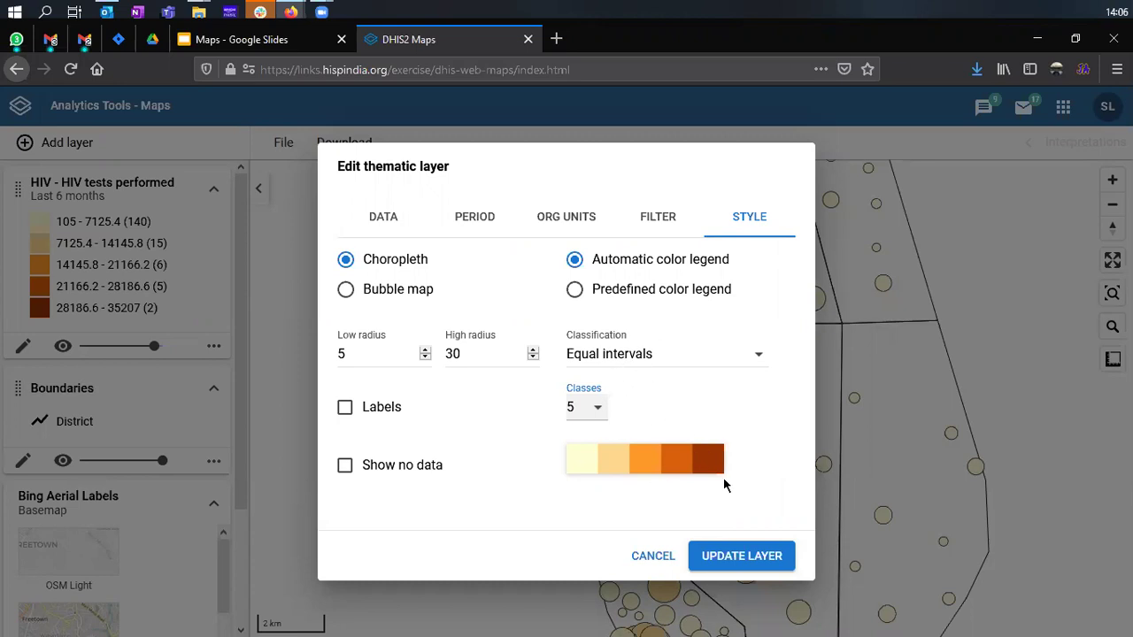
click(741, 558)
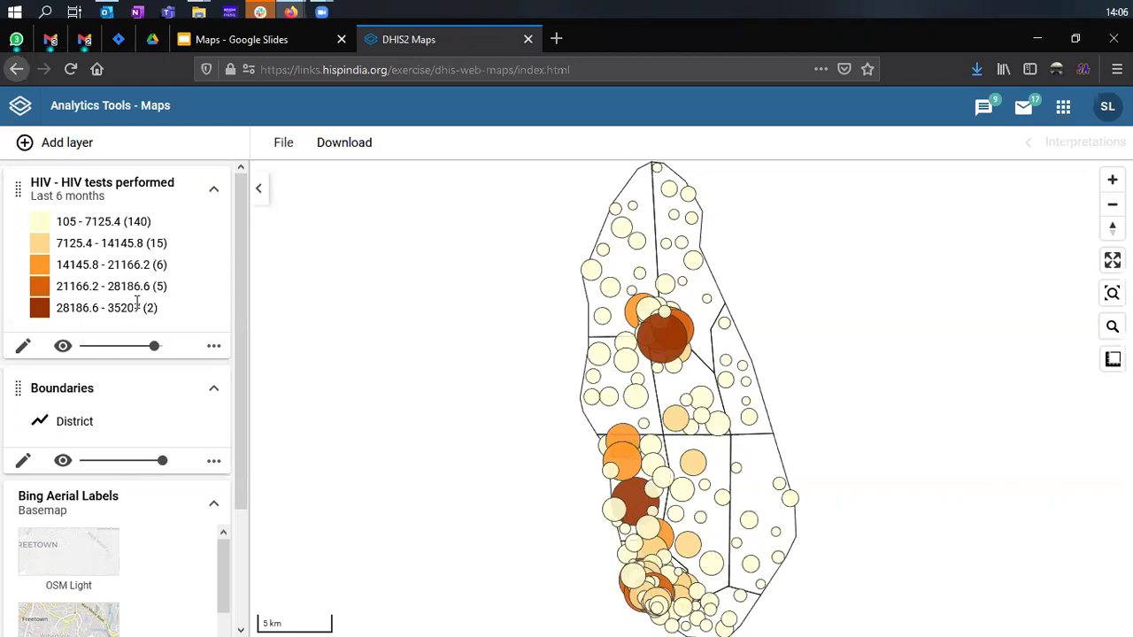
- Examine the number of facilities in each class of the HIV tests layer's legend
double_click(135, 221)
click(133, 221)
double_click(156, 242)
double_click(159, 265)
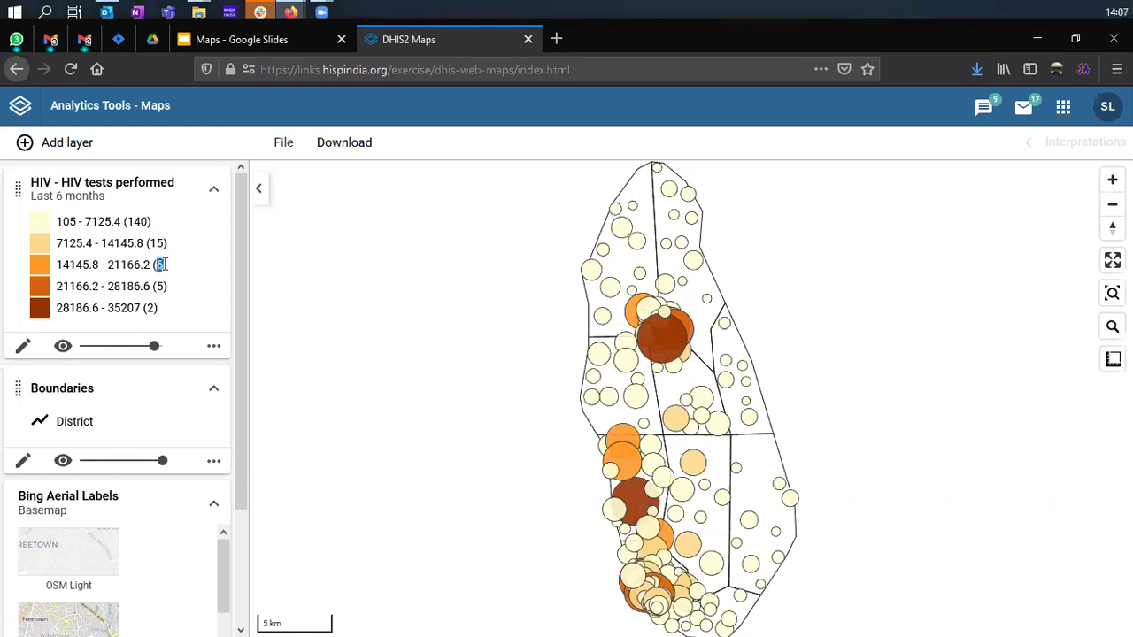
double_click(160, 286)
- Set the thematic layer's classification to equal counts, update the layer, and compare the facility counts per legend class
click(23, 346)
click(630, 227)
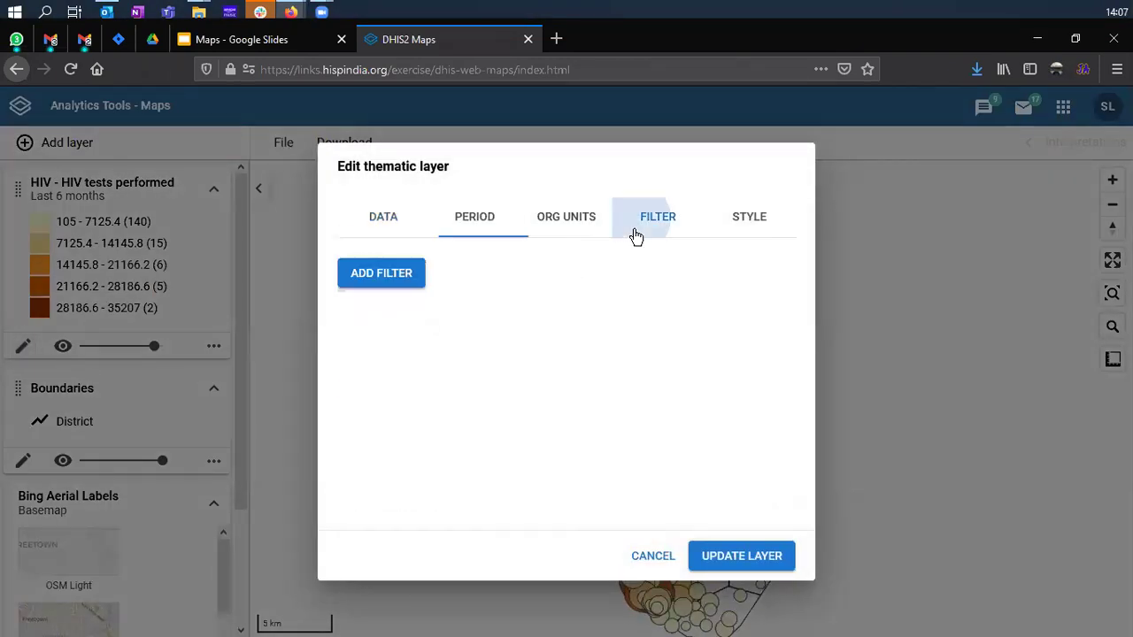
click(726, 228)
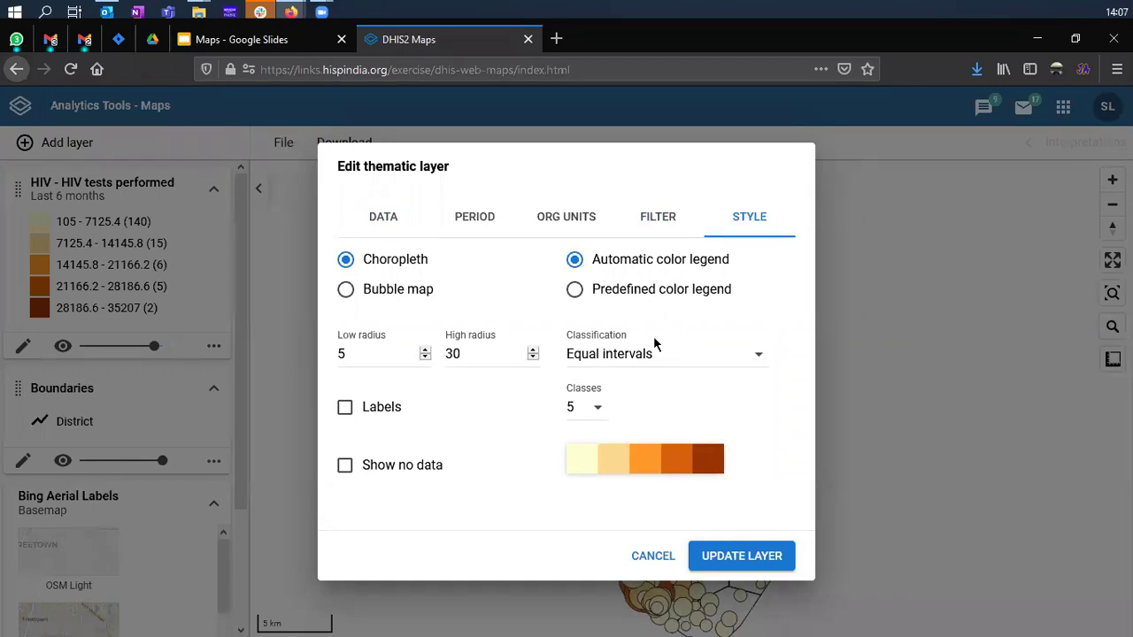
click(636, 363)
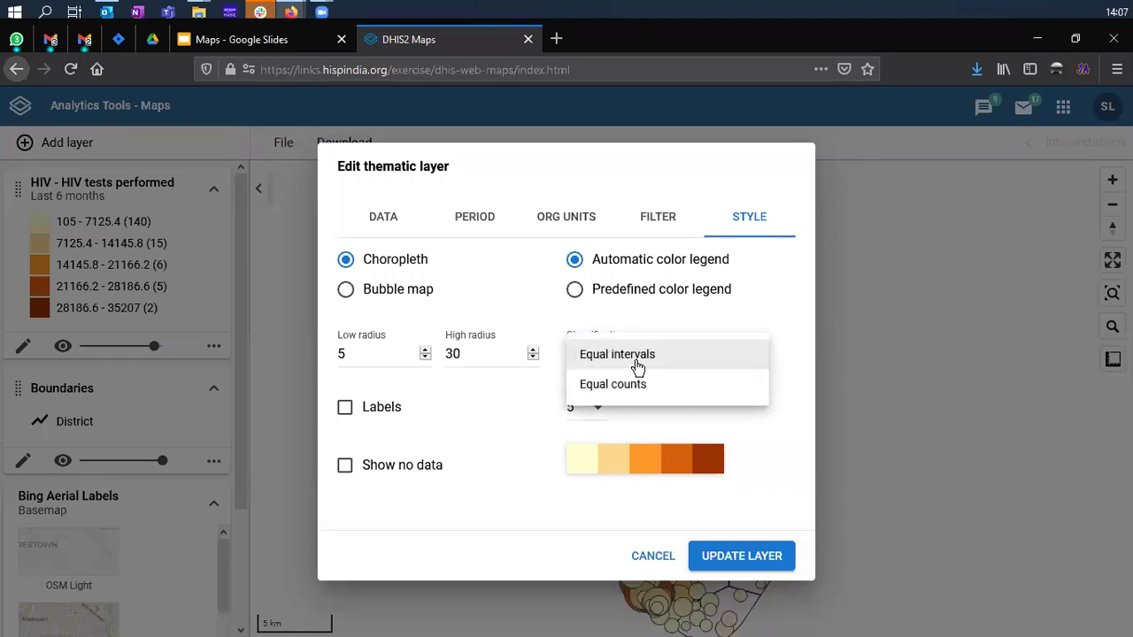
click(638, 386)
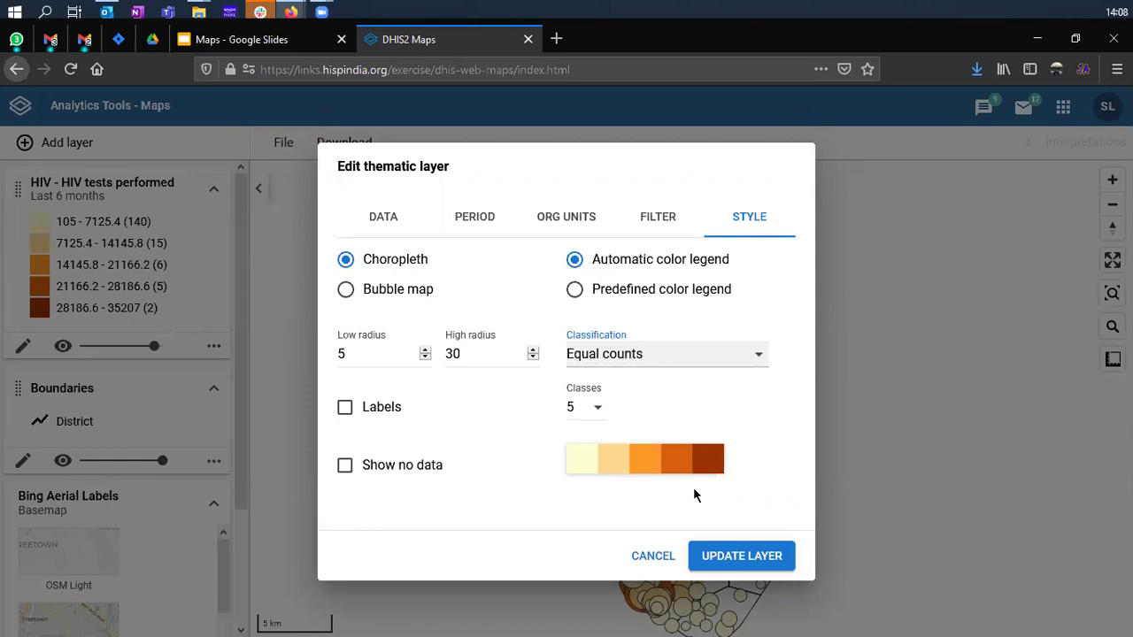
click(726, 556)
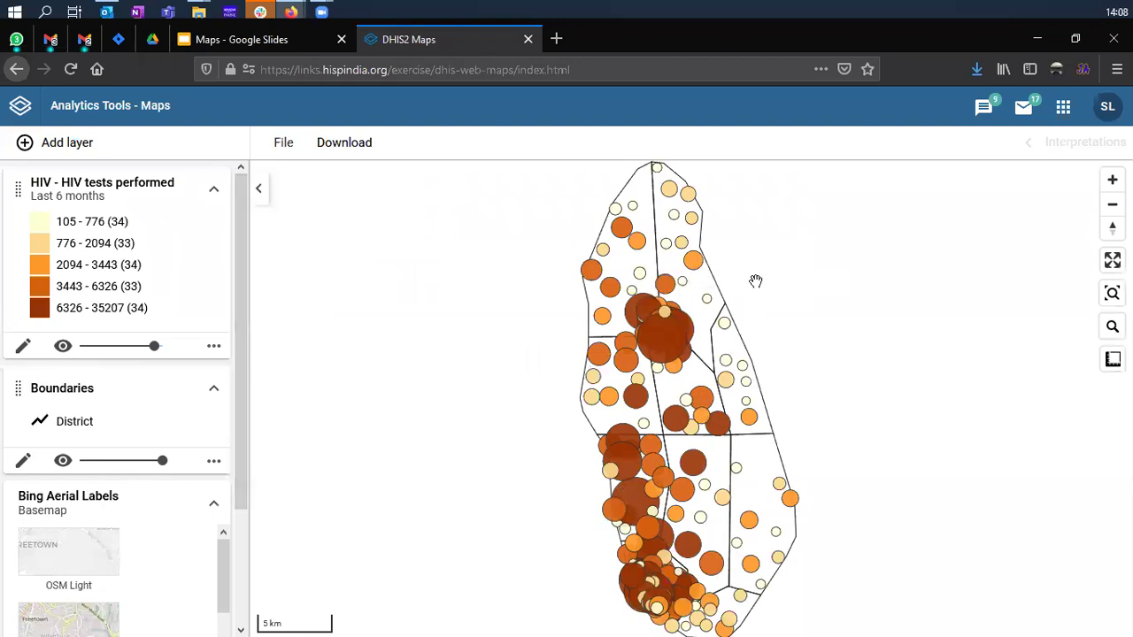
mouse_move(616, 469)
drag(113, 222, 135, 285)
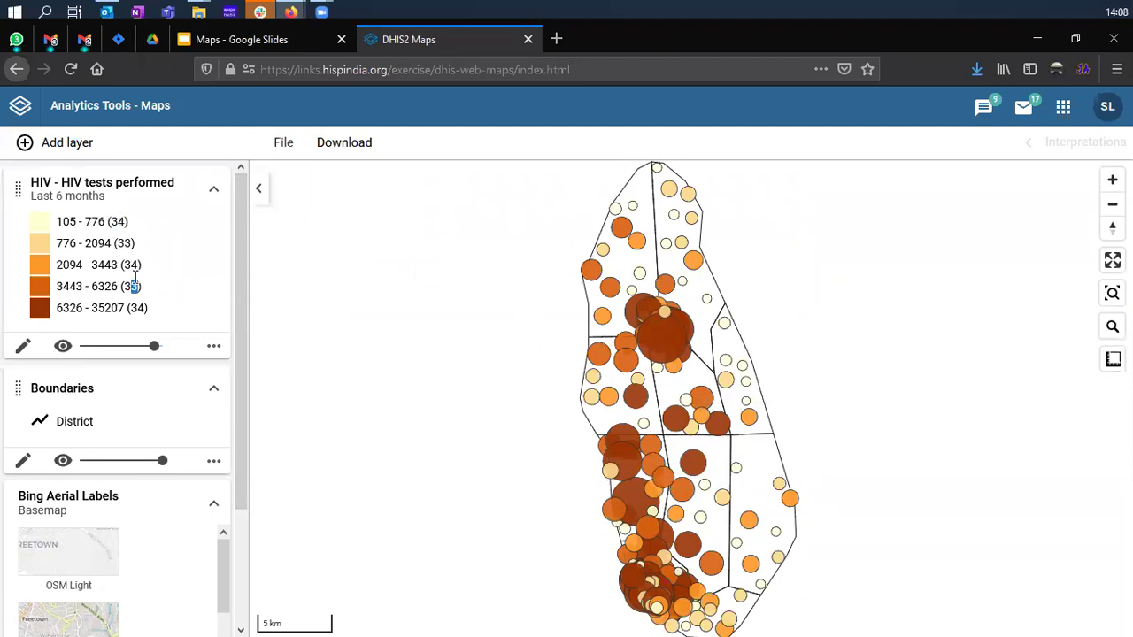
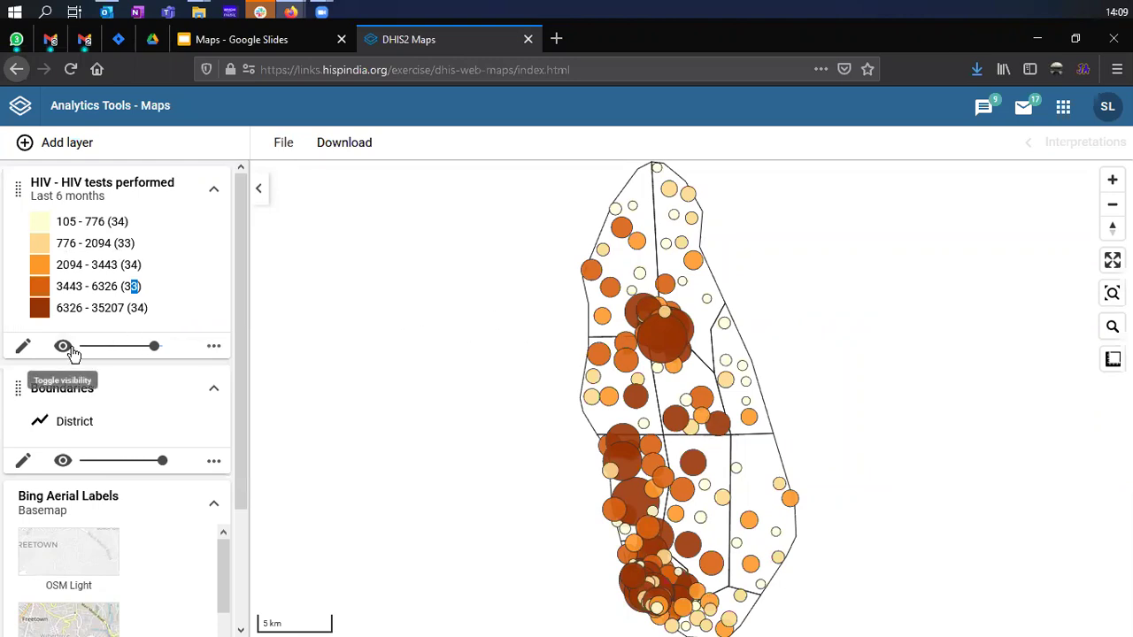
- Set the thematic layer's classification back to equal intervals and update the layer
click(23, 347)
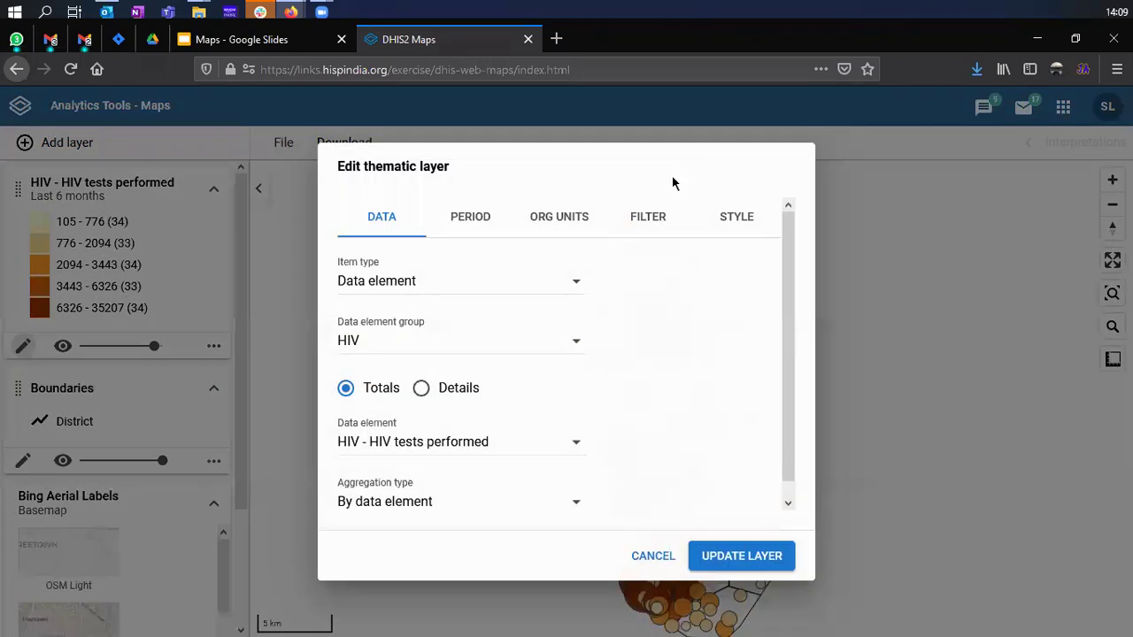
click(742, 222)
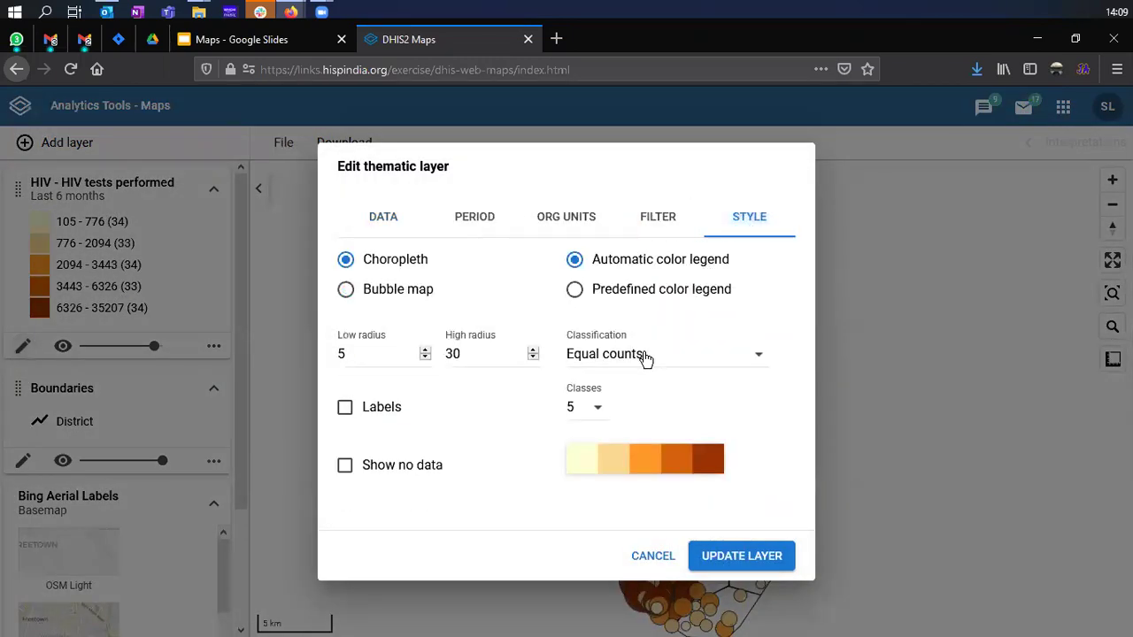
click(647, 357)
click(645, 358)
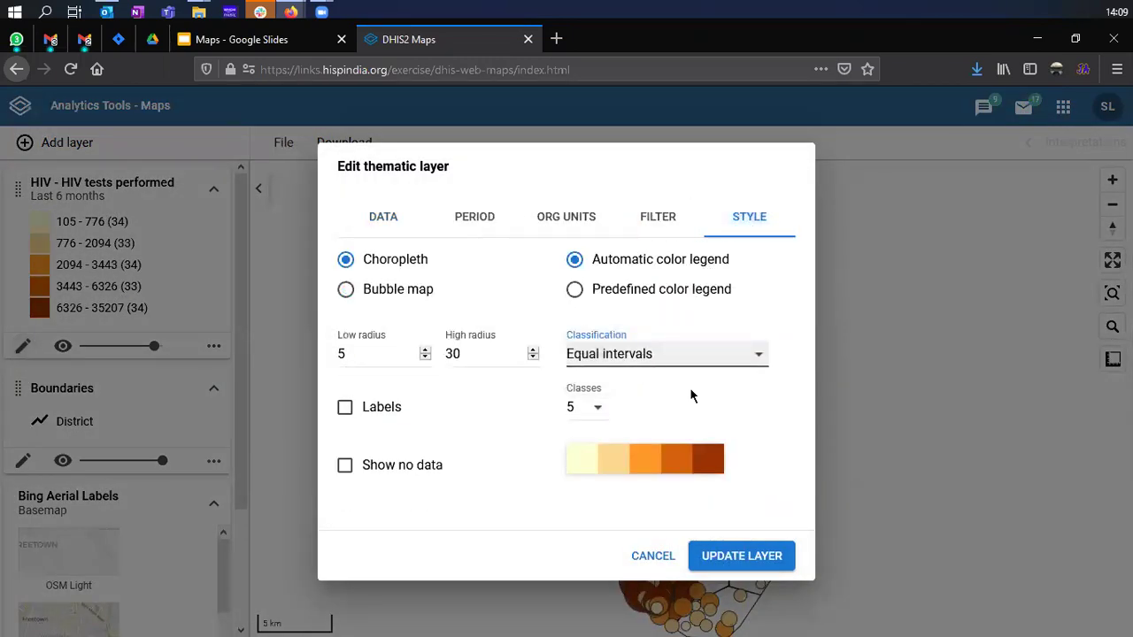
click(744, 556)
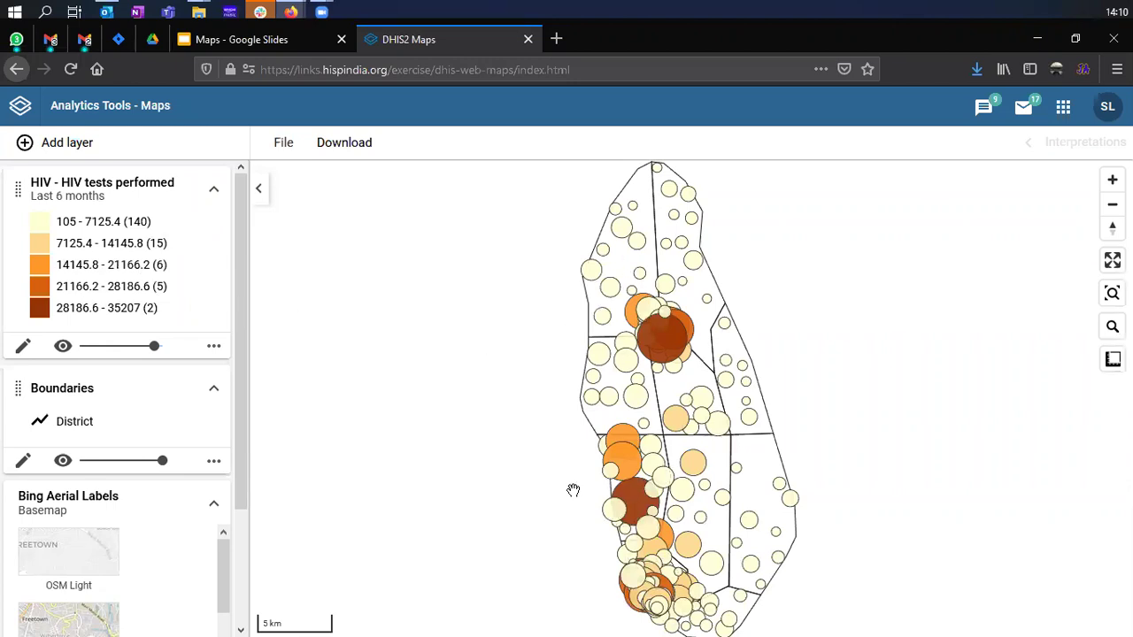
- Check the value of Red Deer Health Centre and compare it with the small facility circle nearby on the district's western border
scroll(580, 490, down, 1)
scroll(580, 490, up, 5)
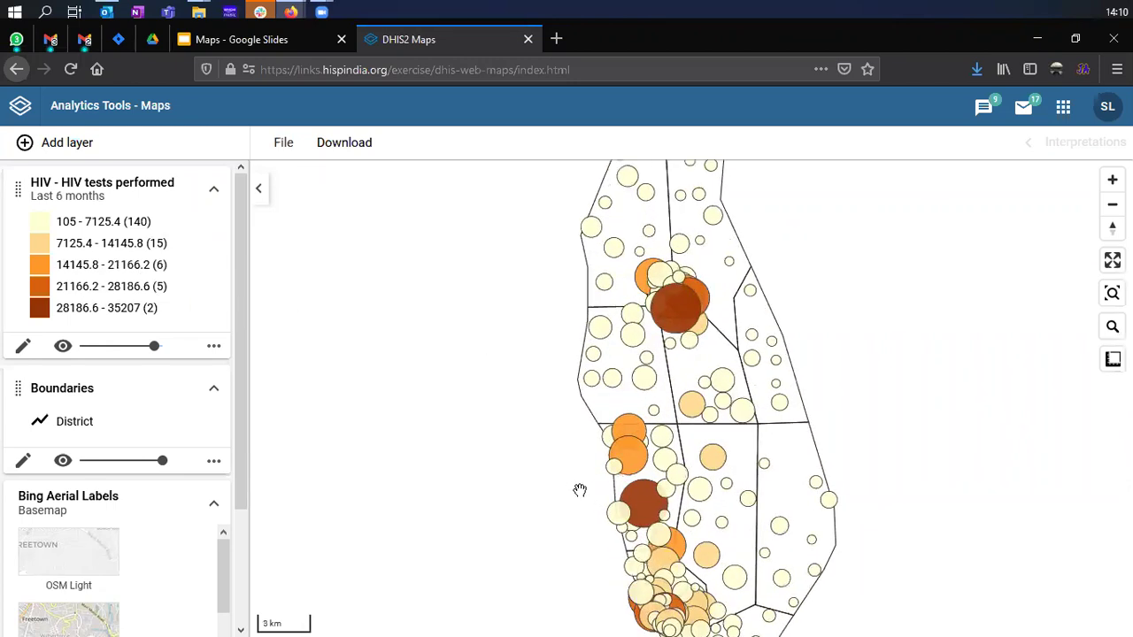
scroll(458, 397, up, 2)
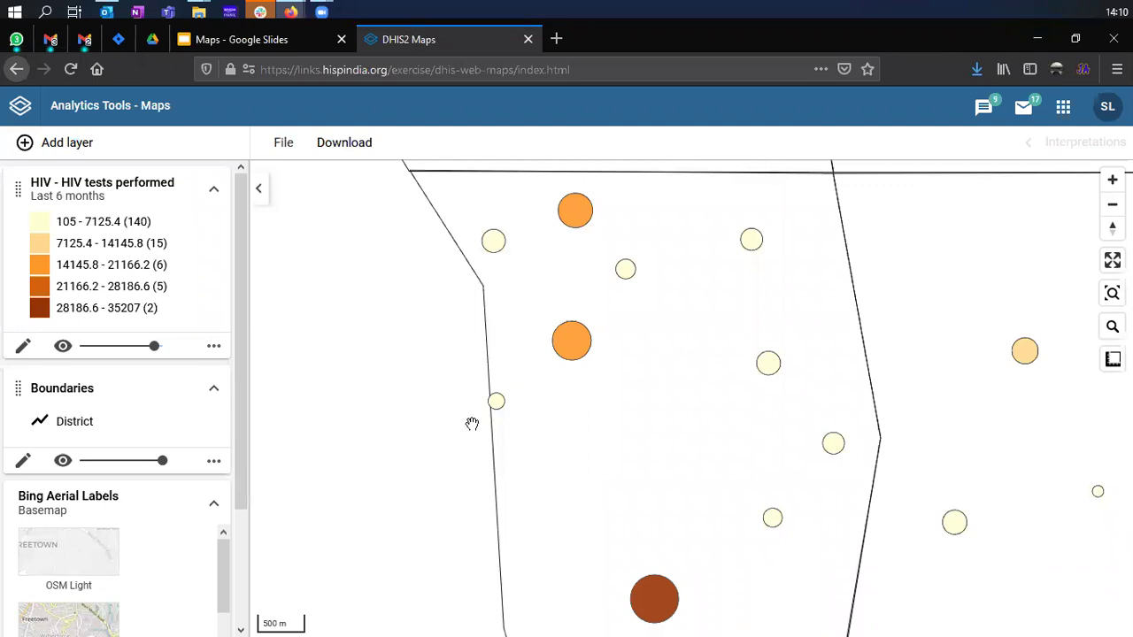
drag(587, 387, 578, 382)
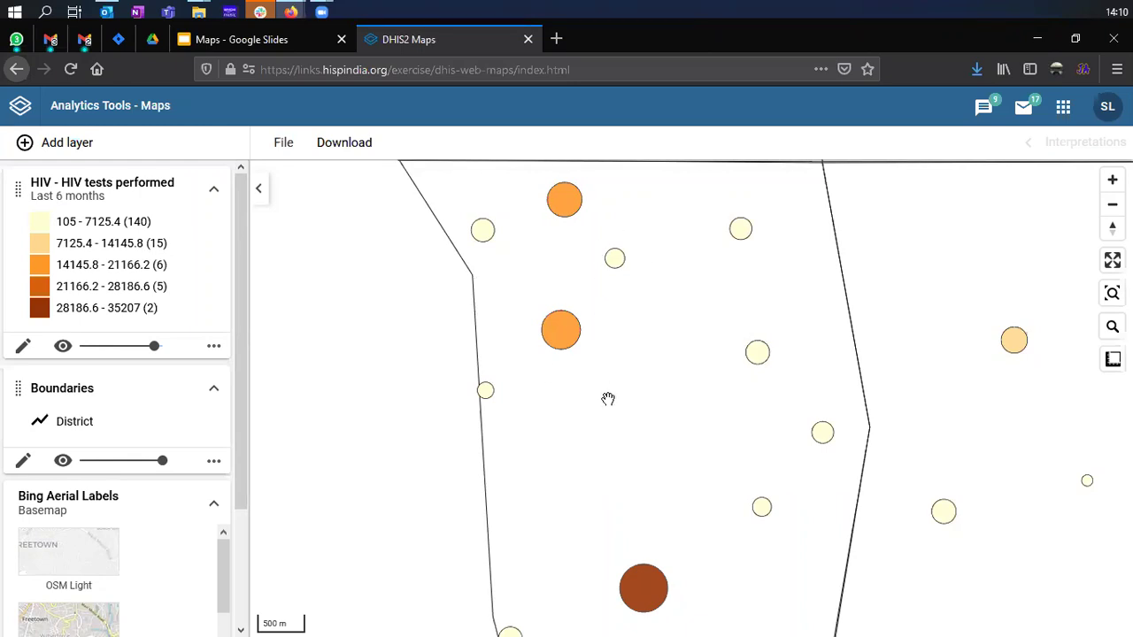
mouse_move(571, 345)
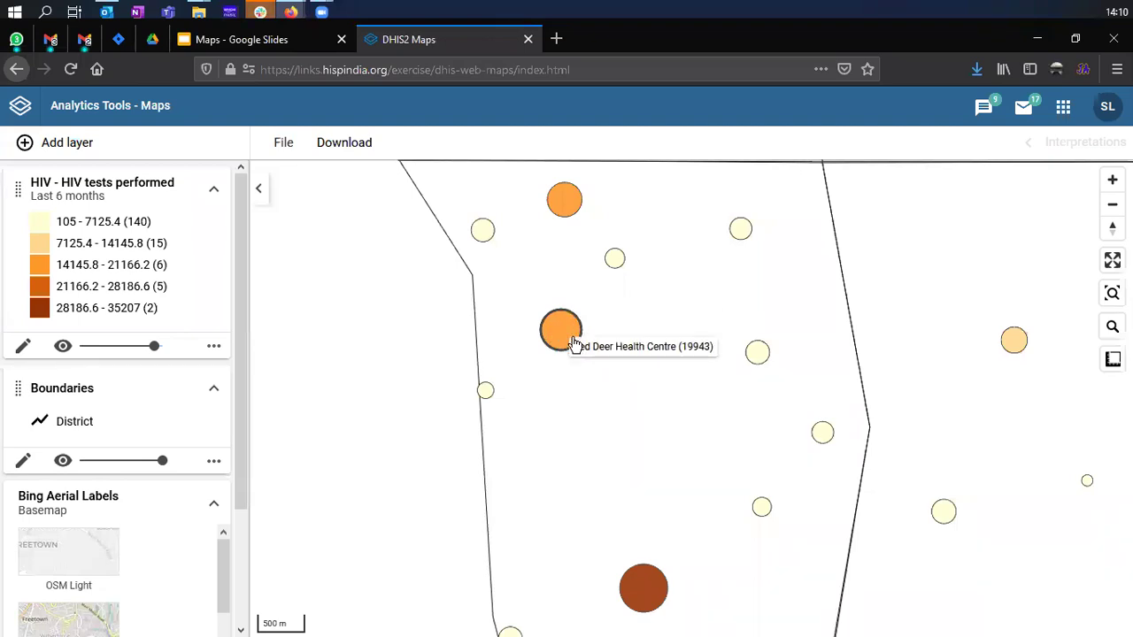
mouse_move(489, 402)
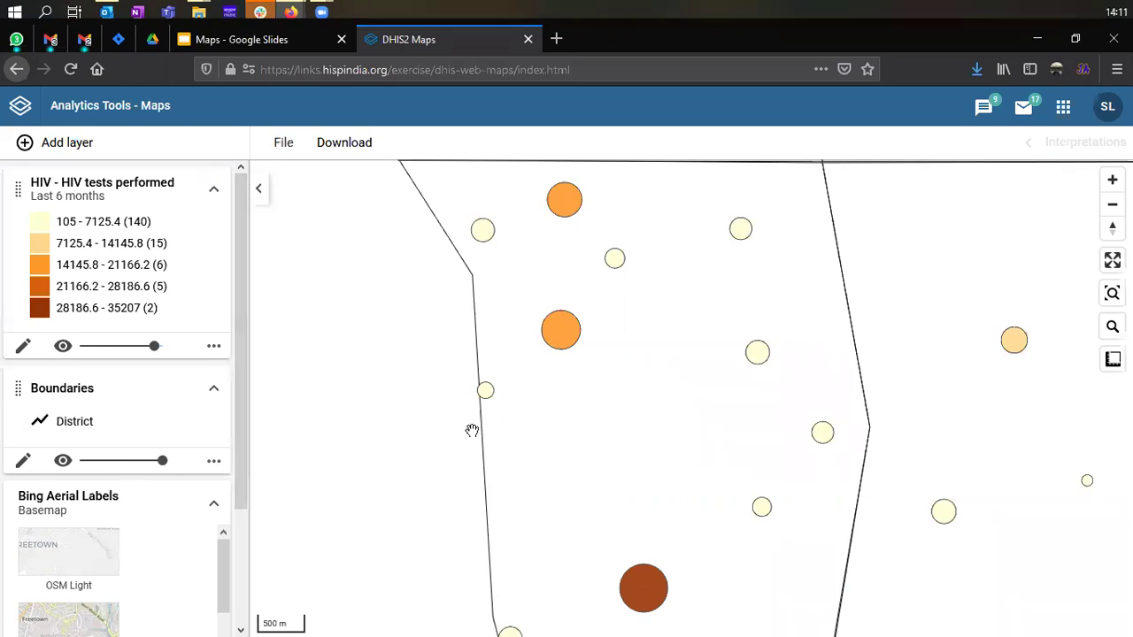
scroll(471, 431, down, 5)
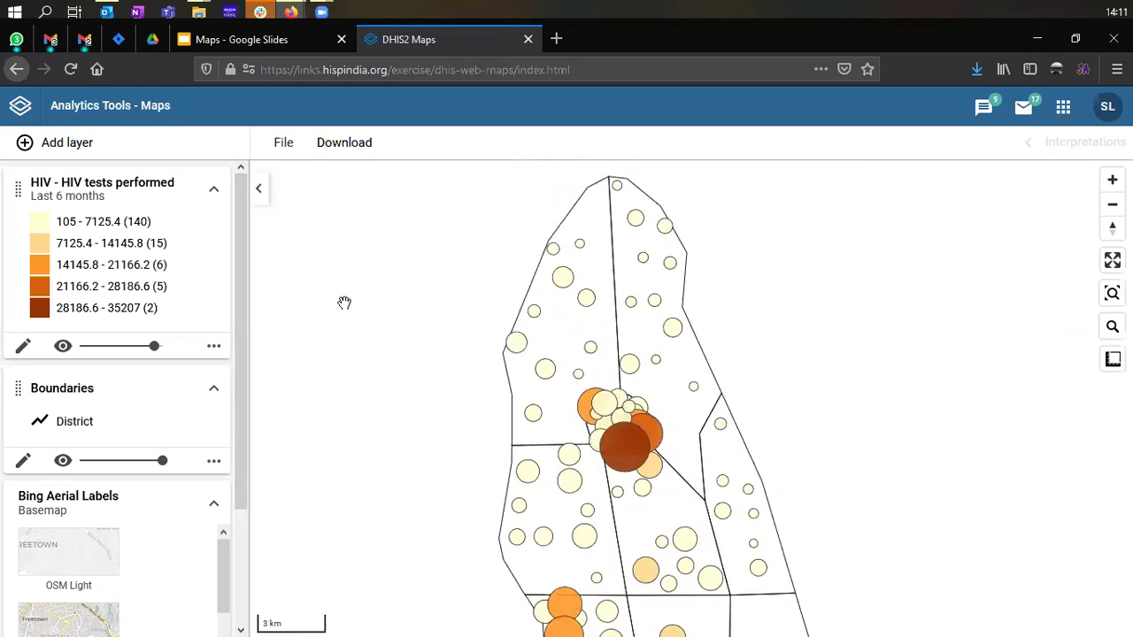
- Save the map under the name "HIV - HIV tests performed by facility - Last 6 months"
click(285, 151)
click(337, 263)
click(432, 339)
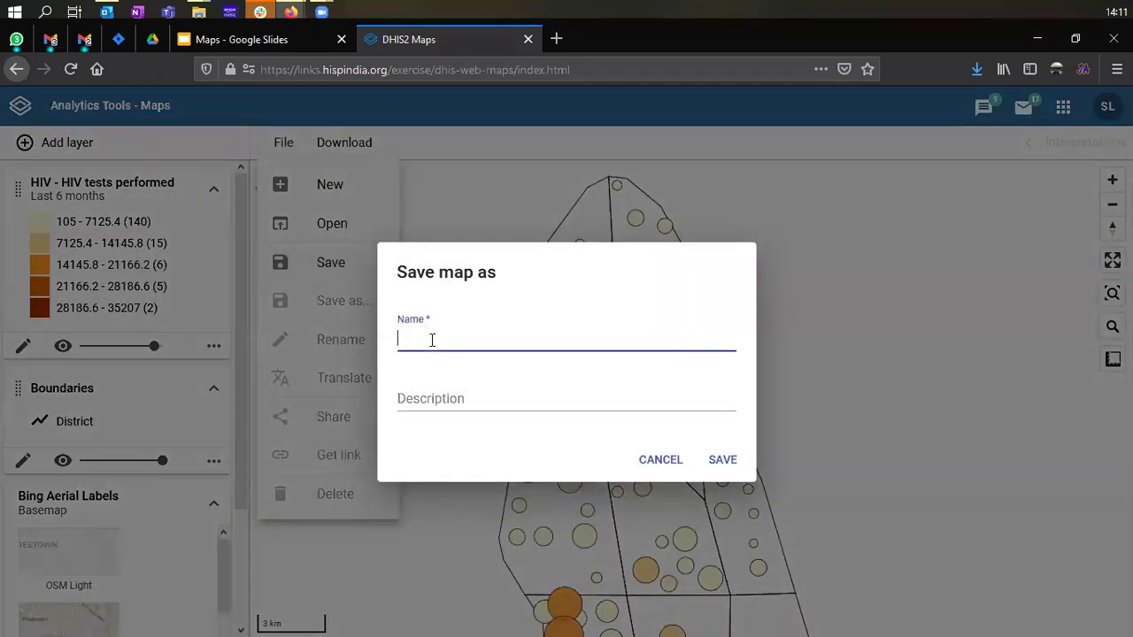
text(HIV - HI)
text(V teste pe)
key(BackSpace)
key(BackSpace)
key(BackSpace)
key(BackSpace)
text(s )
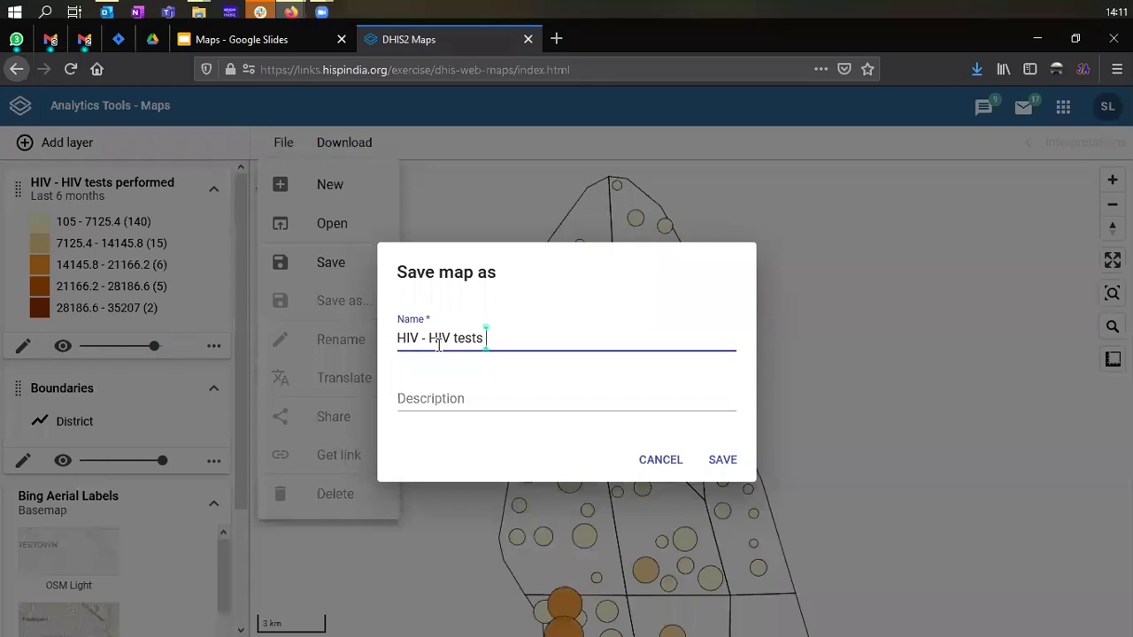
text(perofrme)
key(BackSpace)
key(BackSpace)
key(BackSpace)
key(BackSpace)
key(BackSpace)
text(formed)
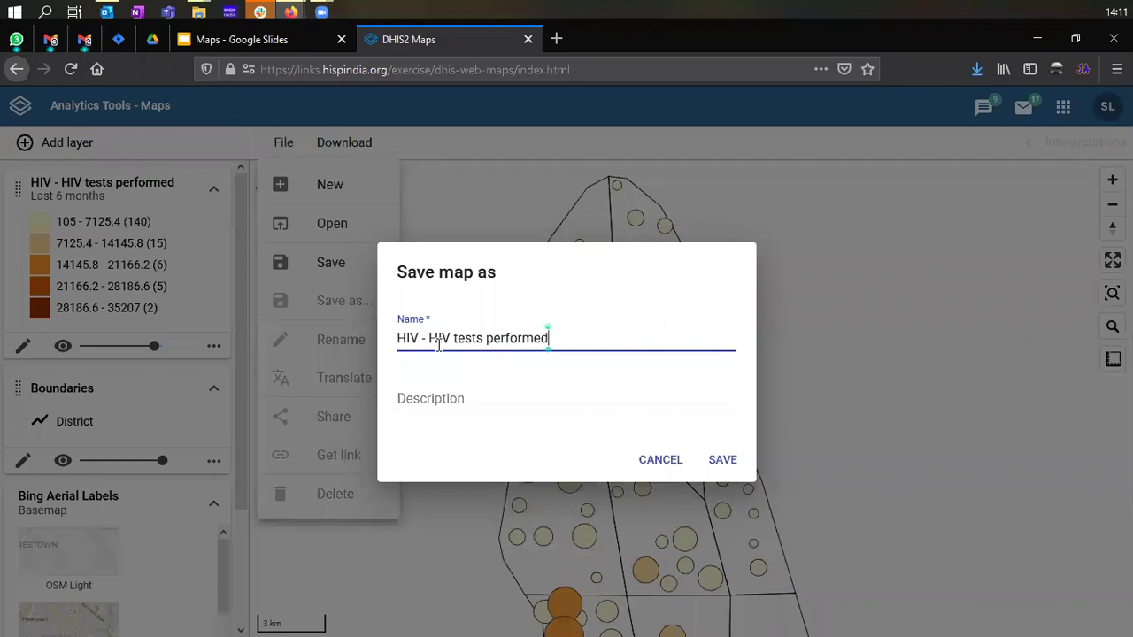
text( by facility - La)
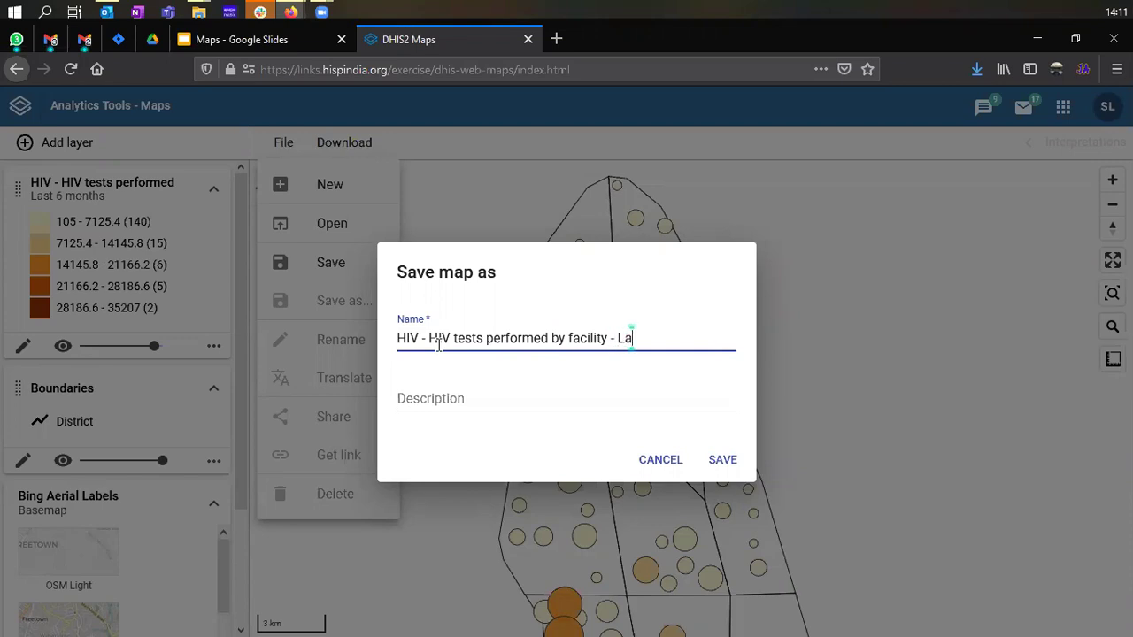
text(st 6 months)
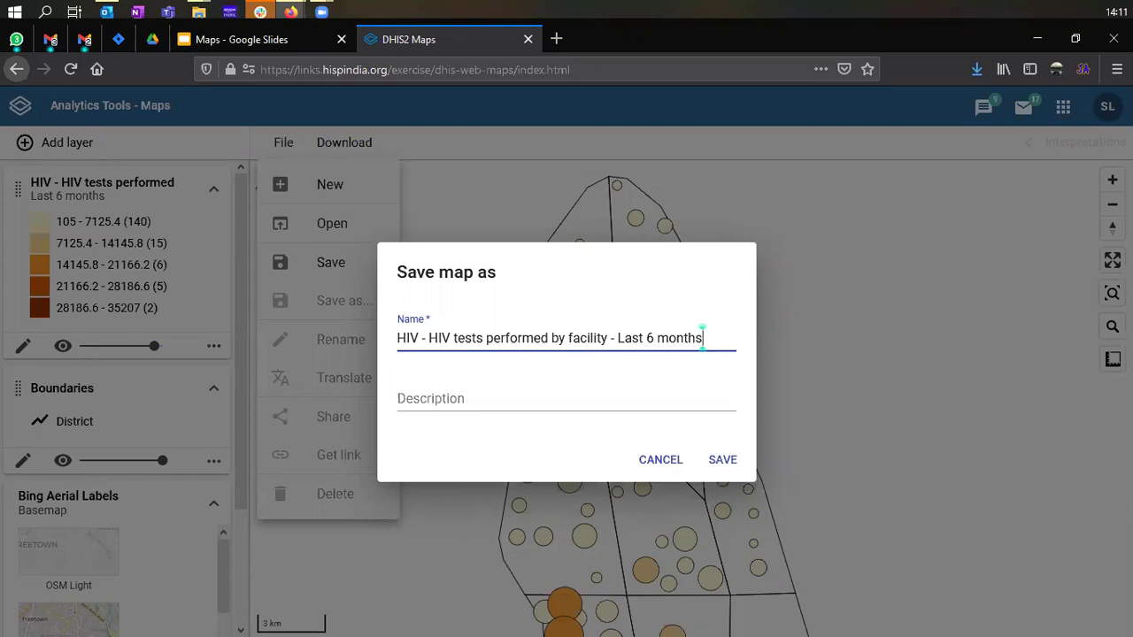
click(722, 461)
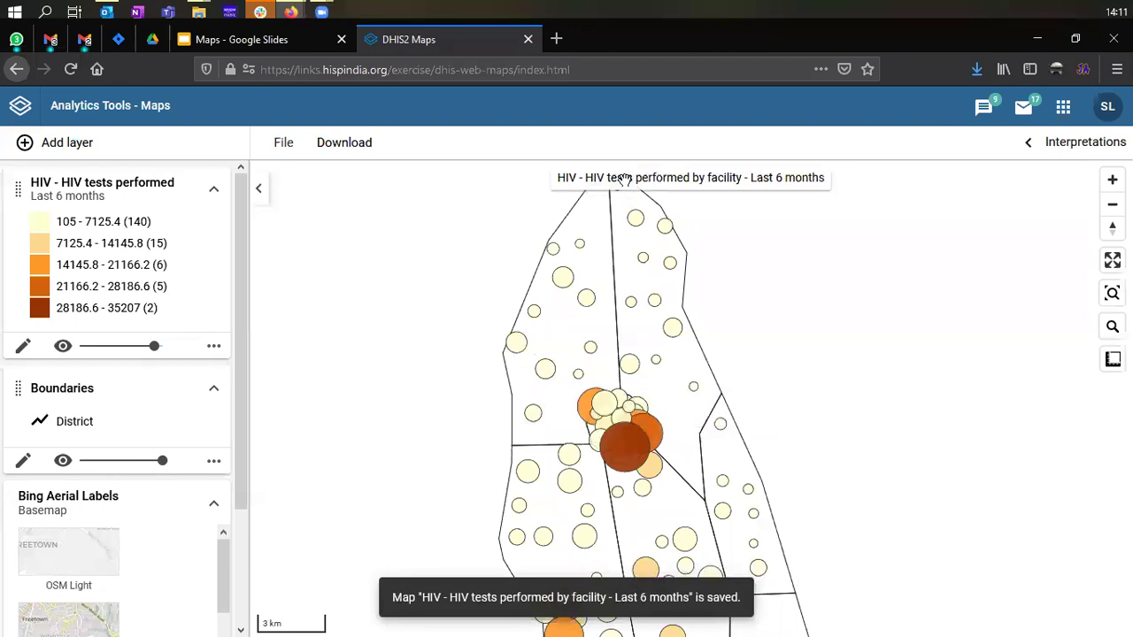
- Search the saved maps for "HIV tests performed" and open "HIV - HIV tests performed by facility - last 6 months" created on 2019-02-28
click(292, 156)
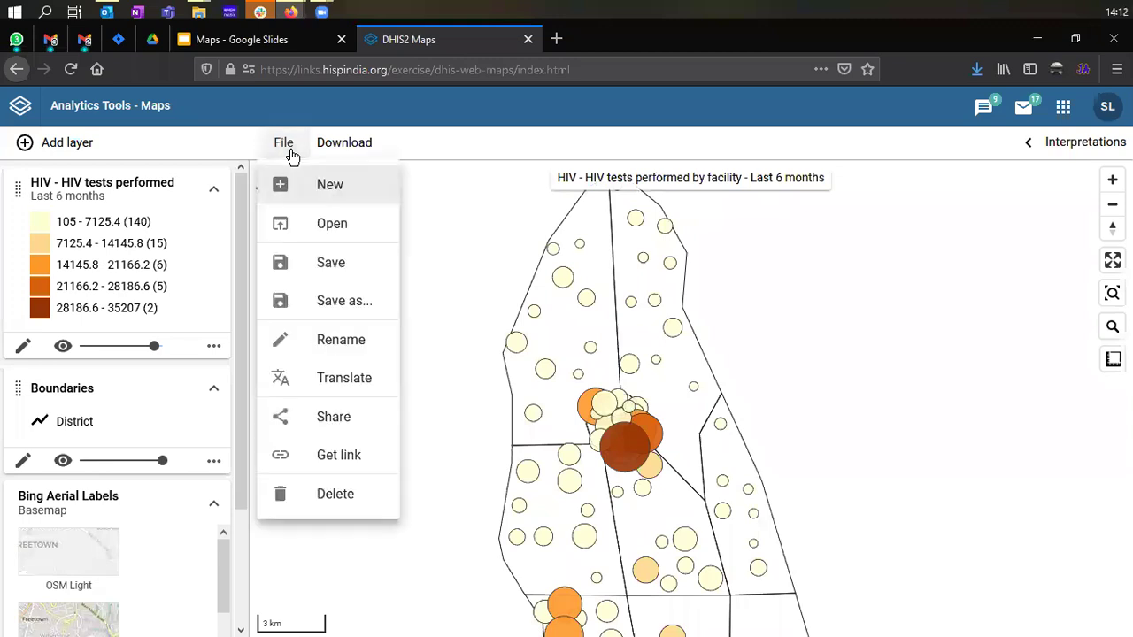
click(312, 225)
click(288, 262)
key(BackSpace)
key(BackSpace)
key(BackSpace)
key(BackSpace)
key(BackSpace)
key(BackSpace)
key(BackSpace)
key(BackSpace)
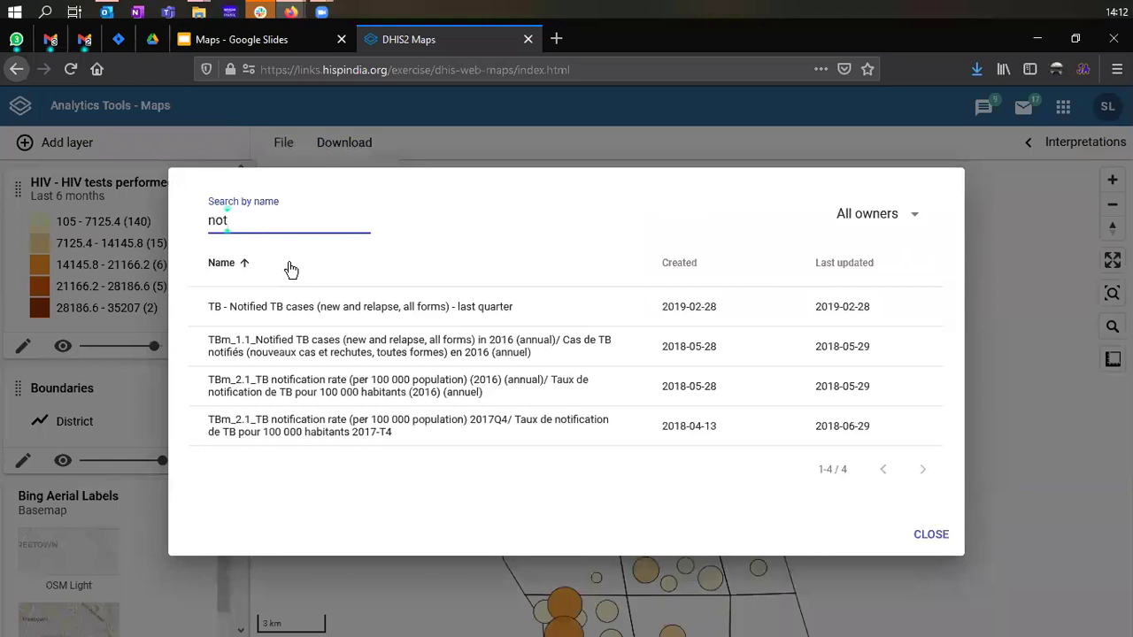
text(HIV test ca)
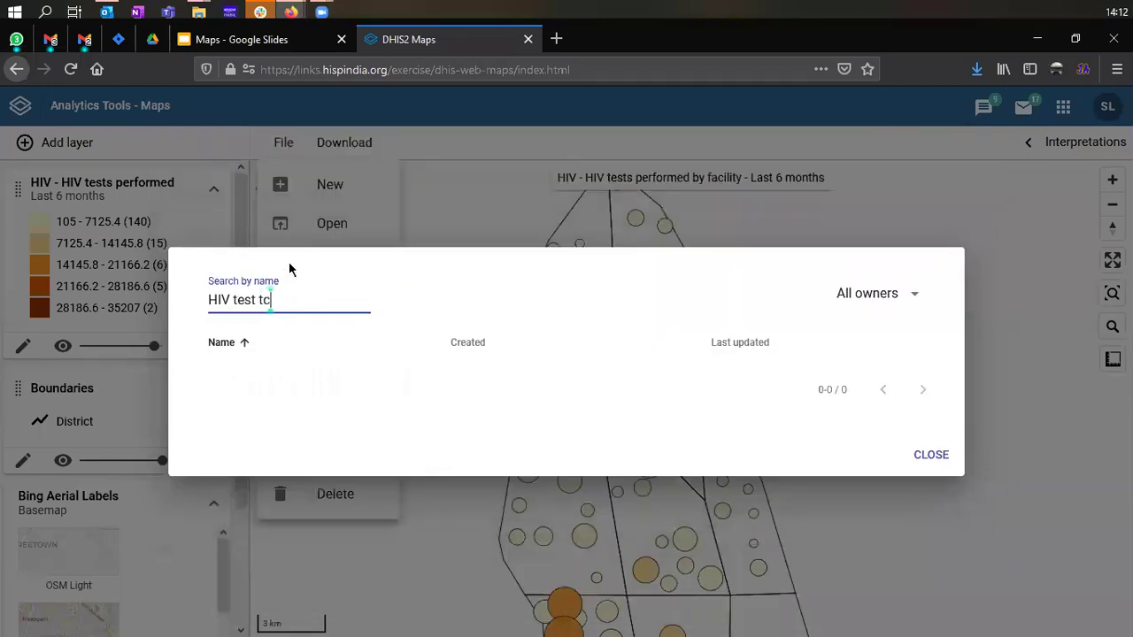
key(BackSpace)
key(BackSpace)
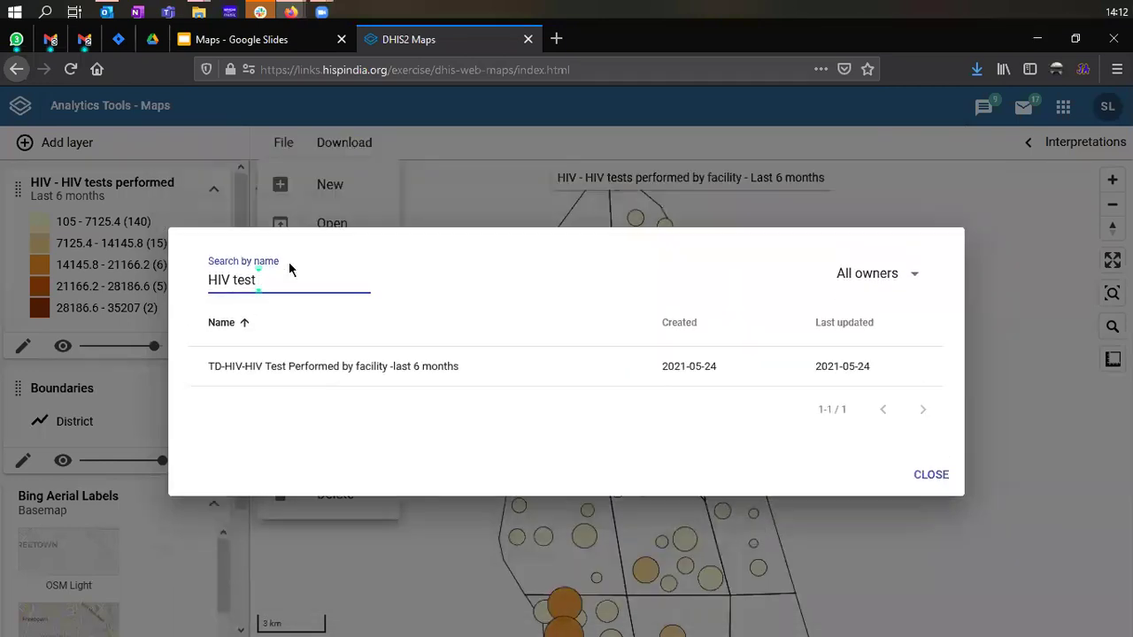
key(BackSpace)
text(s performed)
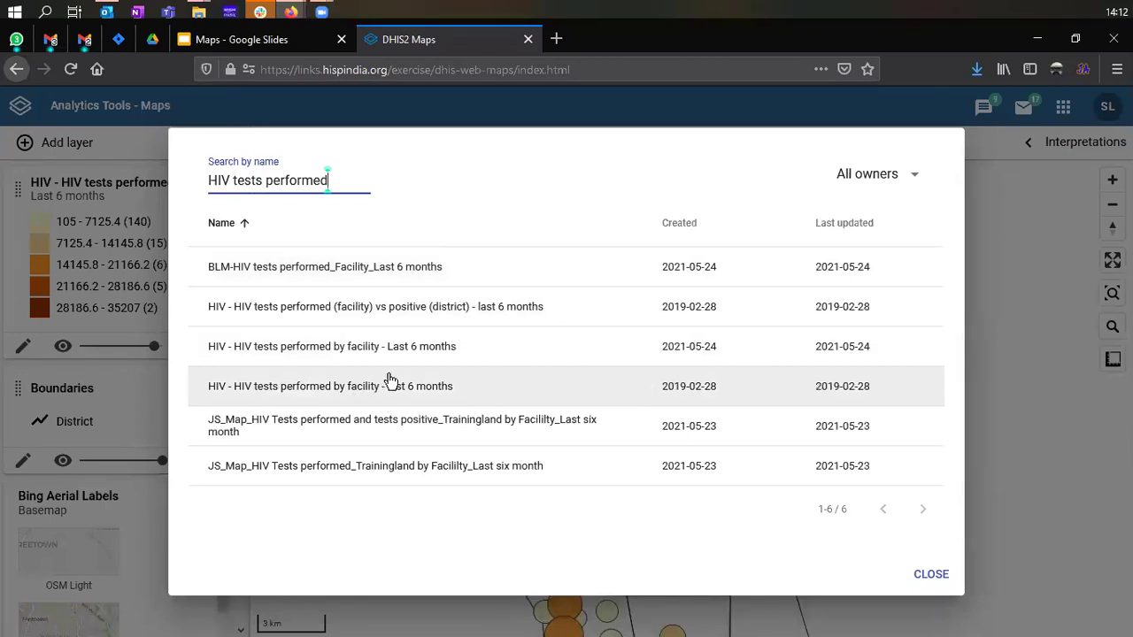
click(443, 384)
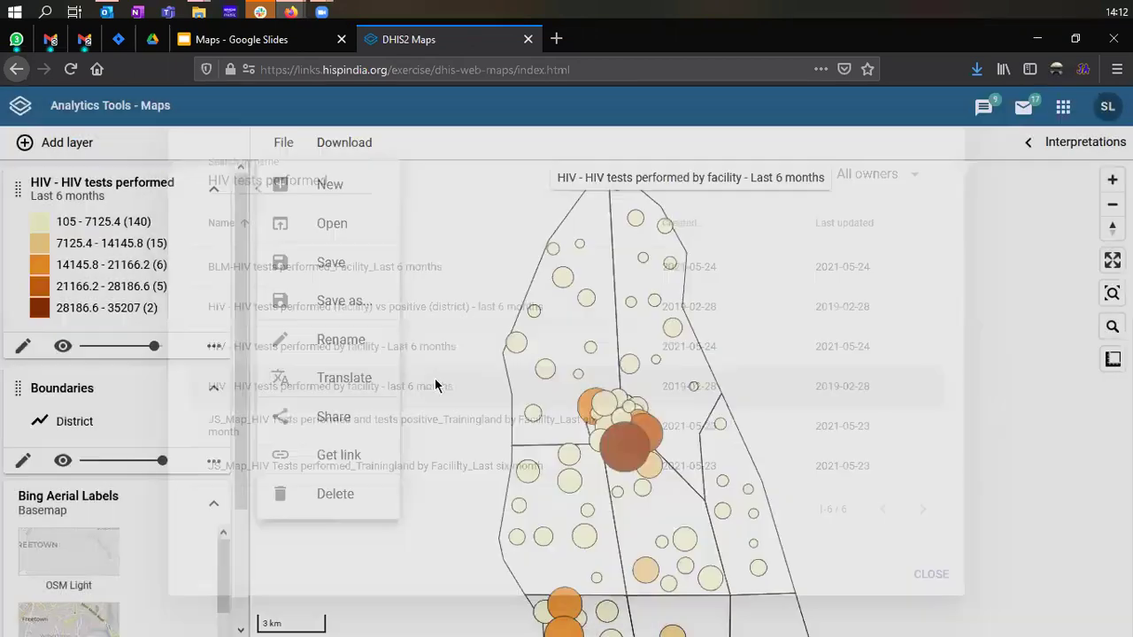